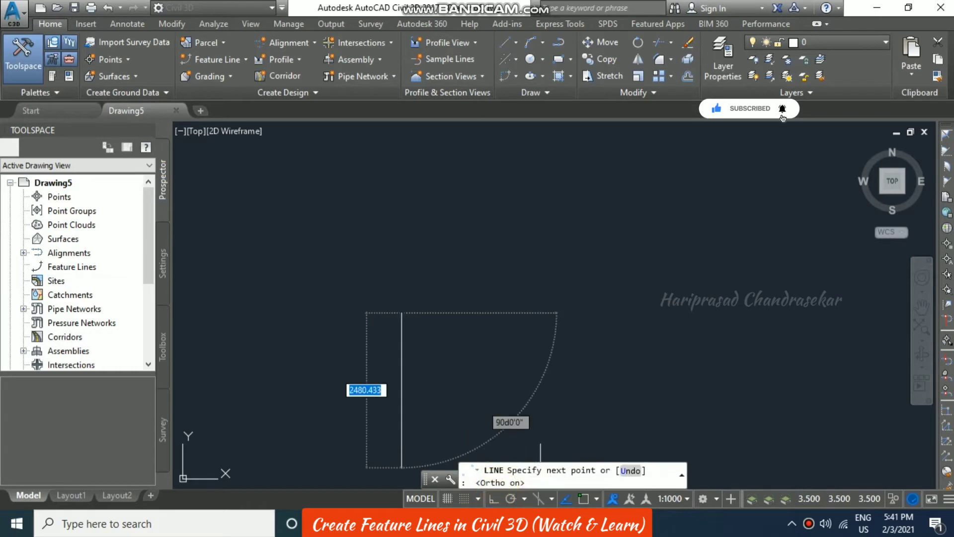
Step: Finish a single vertical line by placing its upper endpoint directly above the start point
left_click(417, 231)
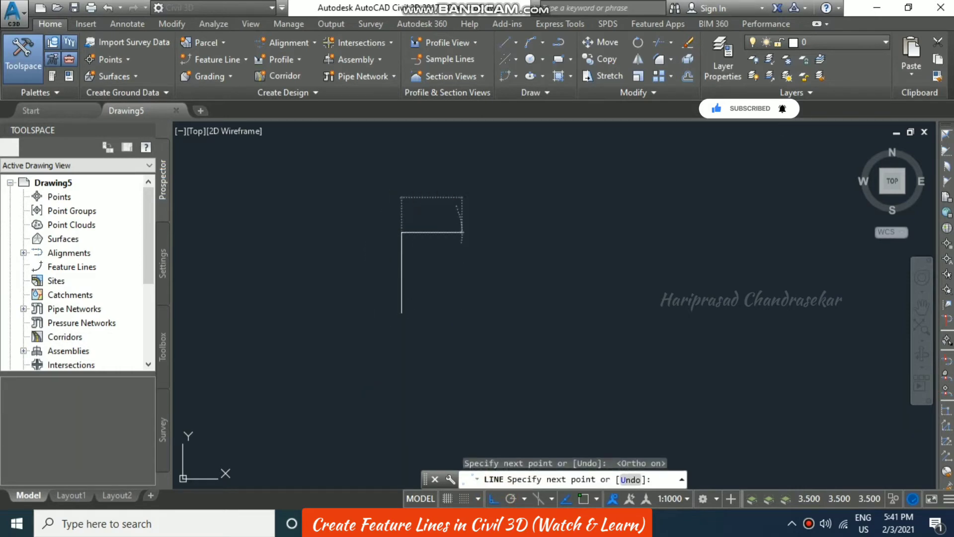
key("Escape")
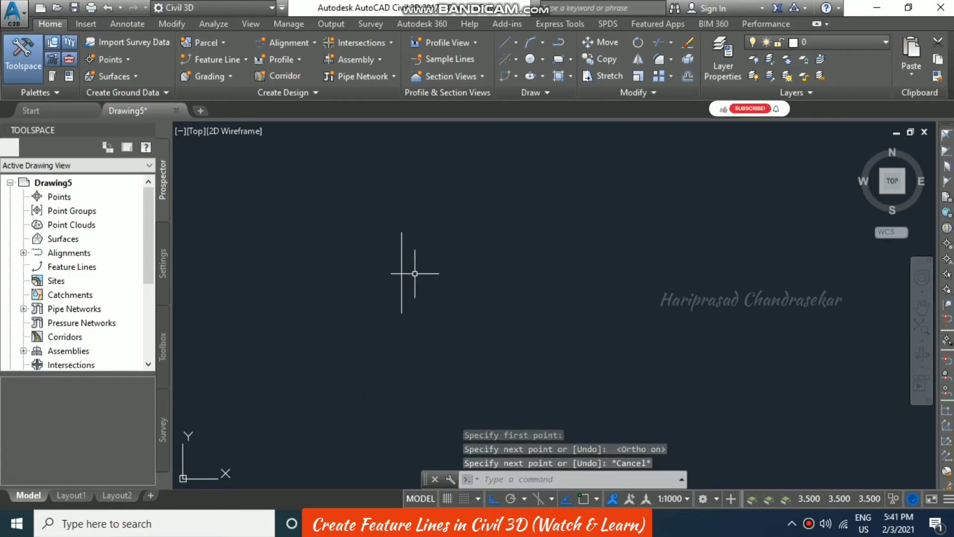
left_click(426, 259)
left_click(387, 278)
key("Escape")
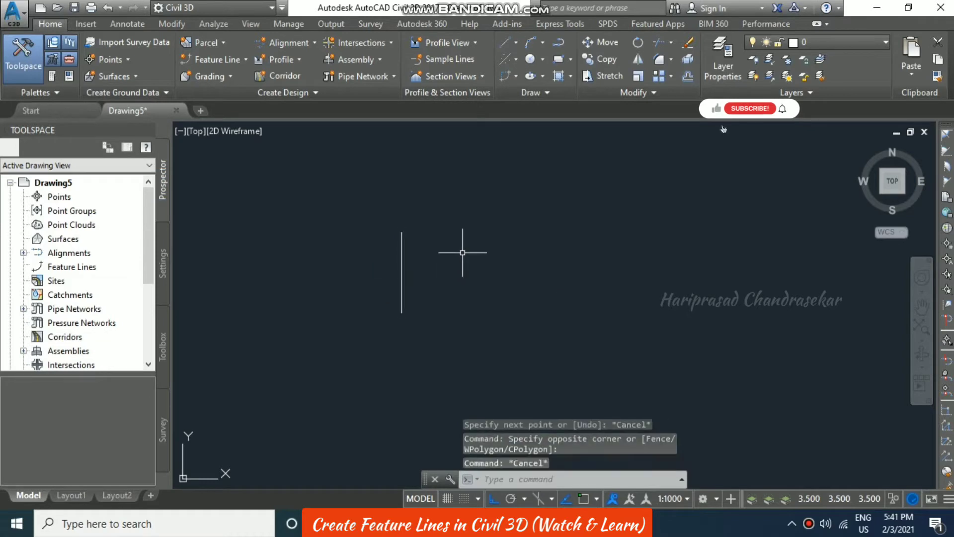
type("pl")
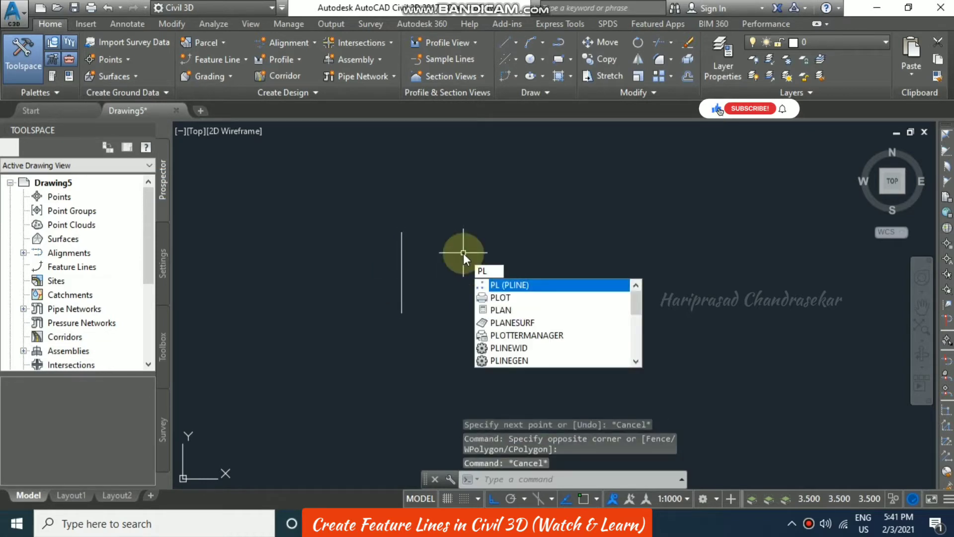
key("Return")
type("v")
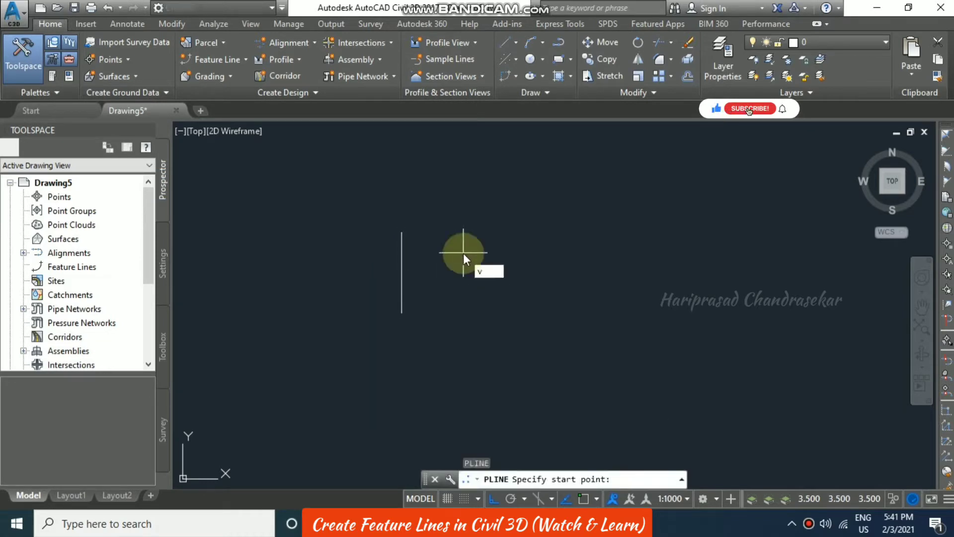
key("Escape")
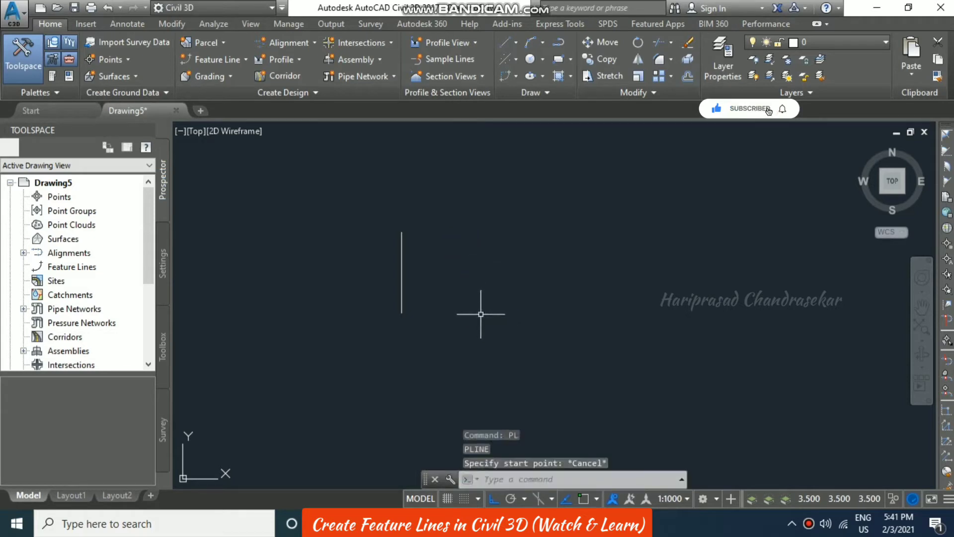
Step: Draw a closed four-sided polyline beside the vertical line, with its right side about 900 units long and a slightly sloping bottom edge
key("Return")
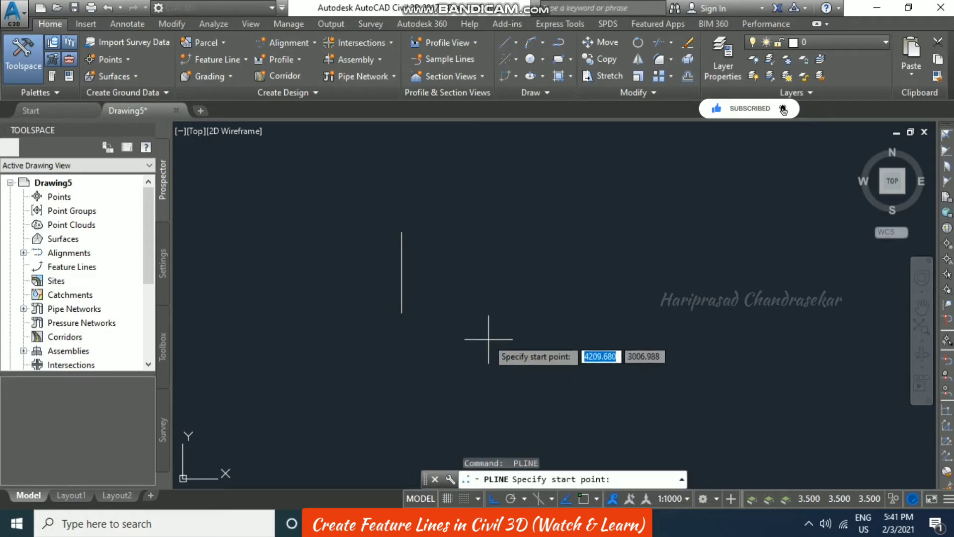
left_click(478, 311)
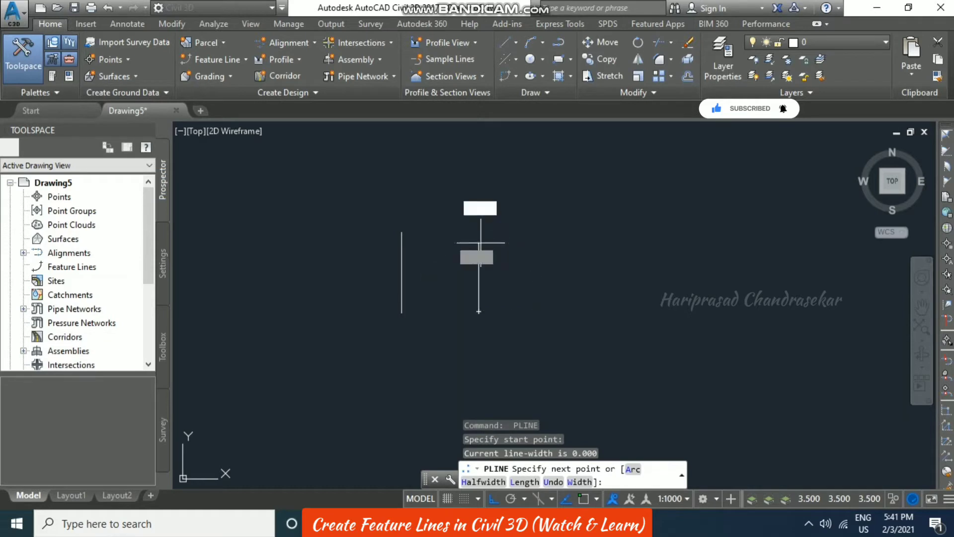
left_click(478, 242)
left_click(554, 243)
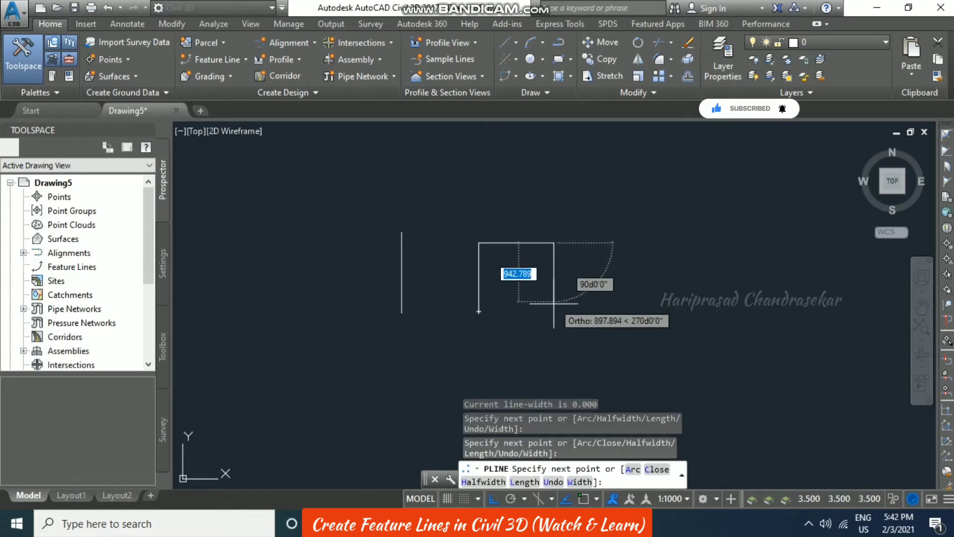
left_click(554, 303)
type("c")
key("Return")
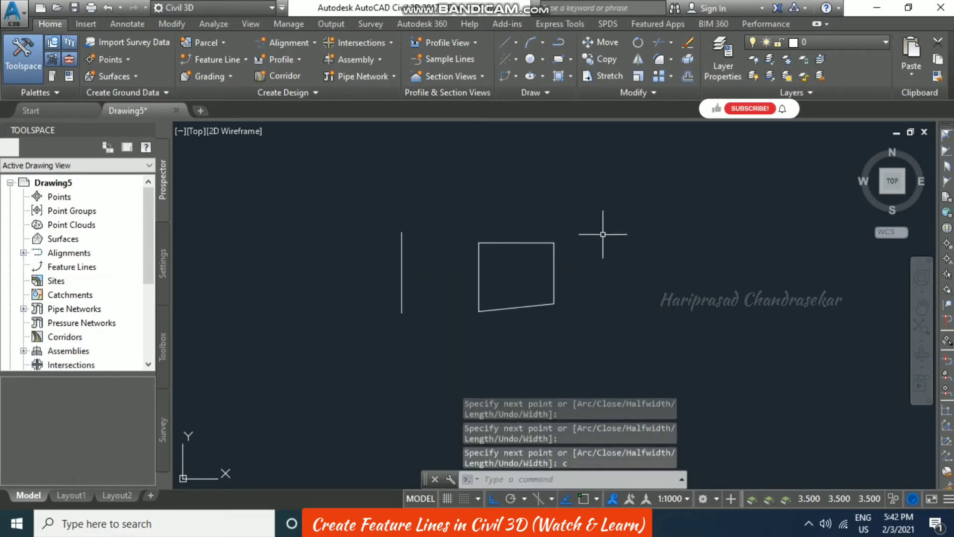
middle_click_drag(583, 256, 544, 258)
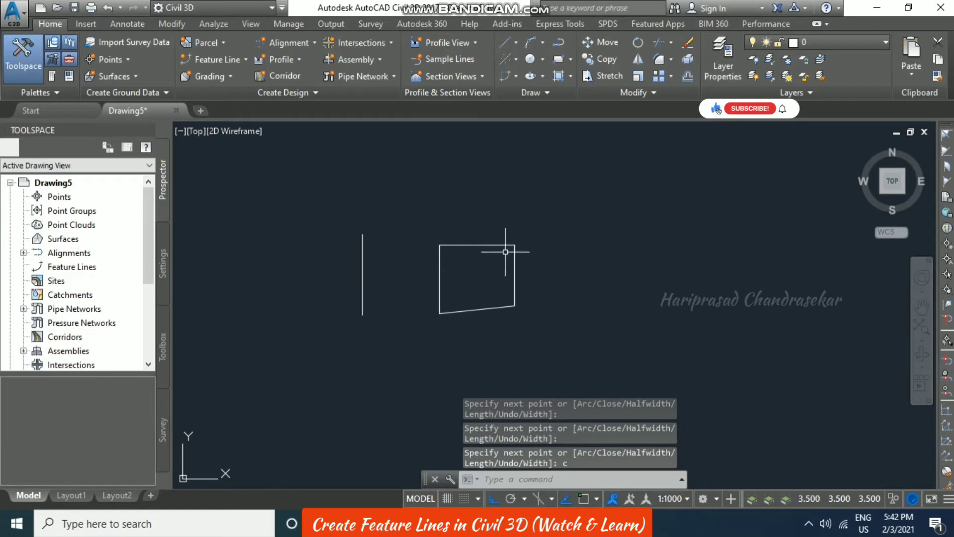
left_click(506, 244)
key("Escape")
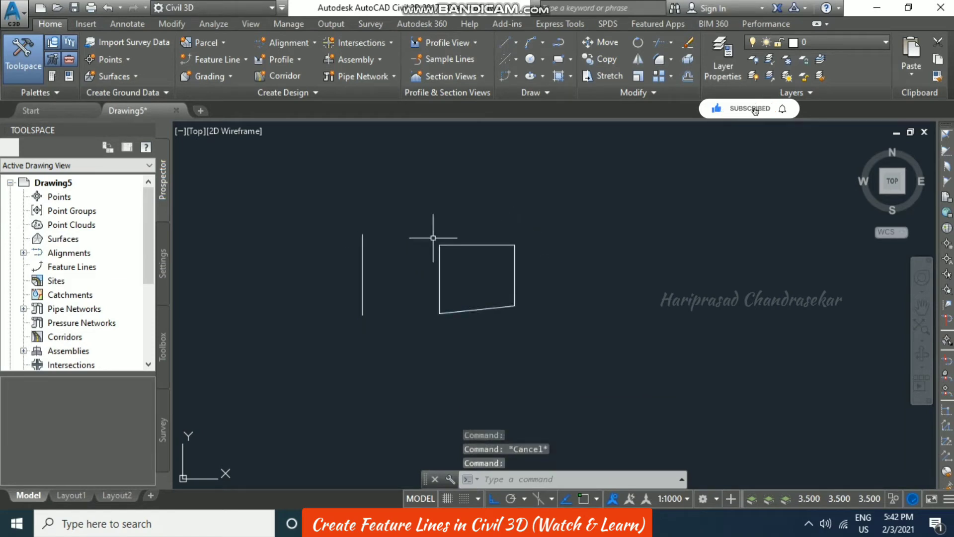
left_click(467, 244)
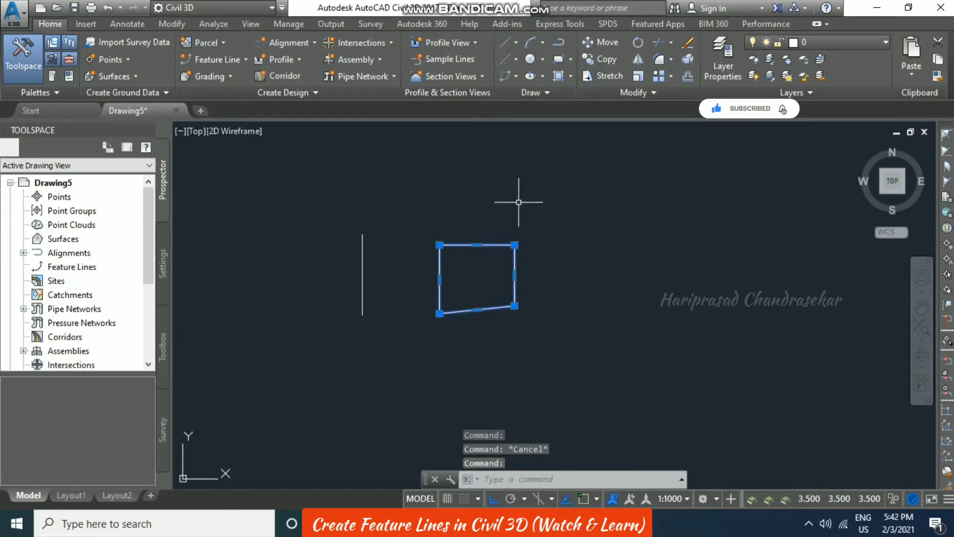
key("Escape")
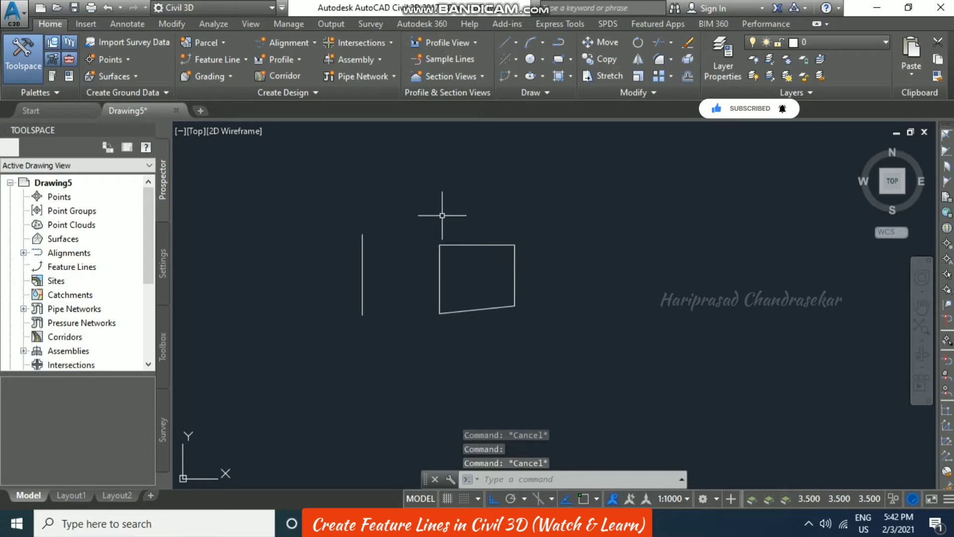
scroll(437, 214, "up", 2)
mouse_move(441, 209)
middle_mouse_down()
mouse_move(468, 229)
mouse_move(502, 204)
middle_mouse_up()
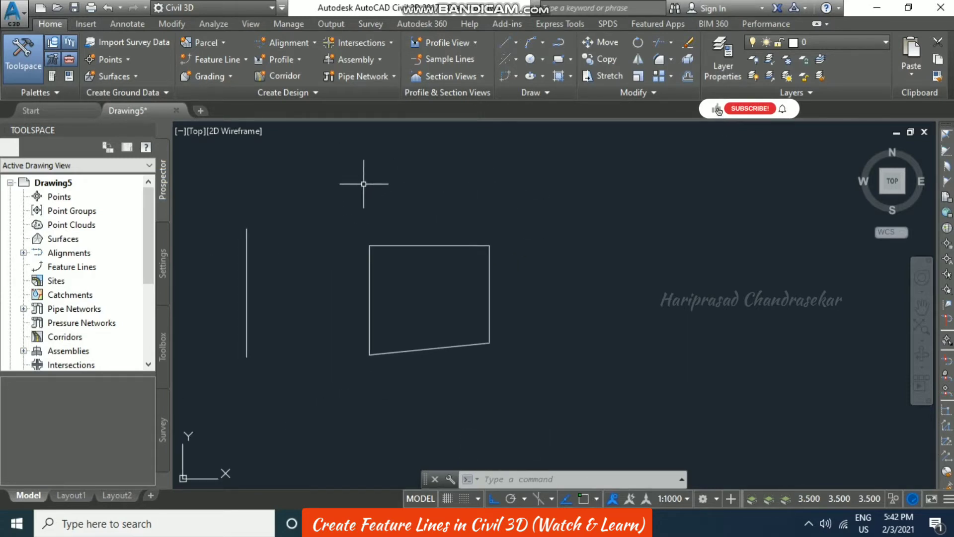
left_click(226, 58)
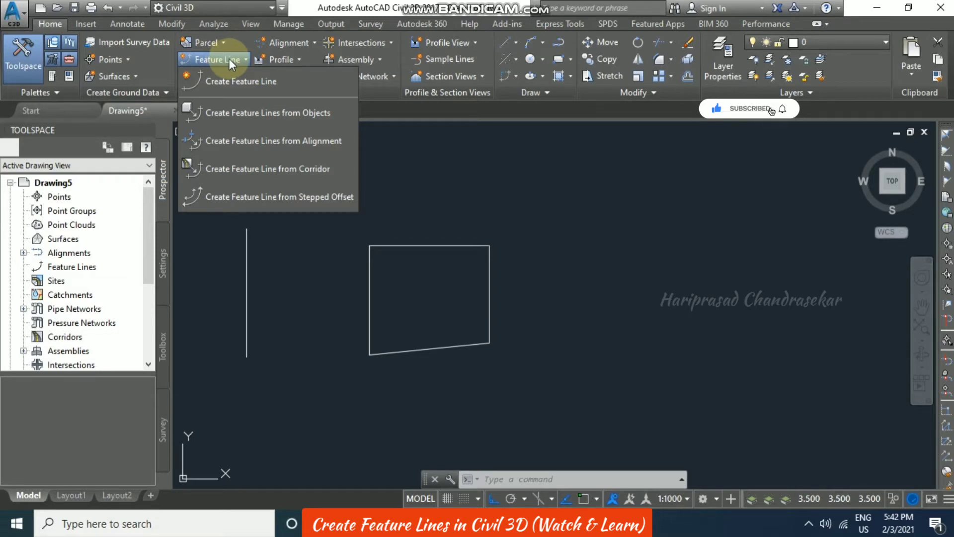
left_click(326, 287)
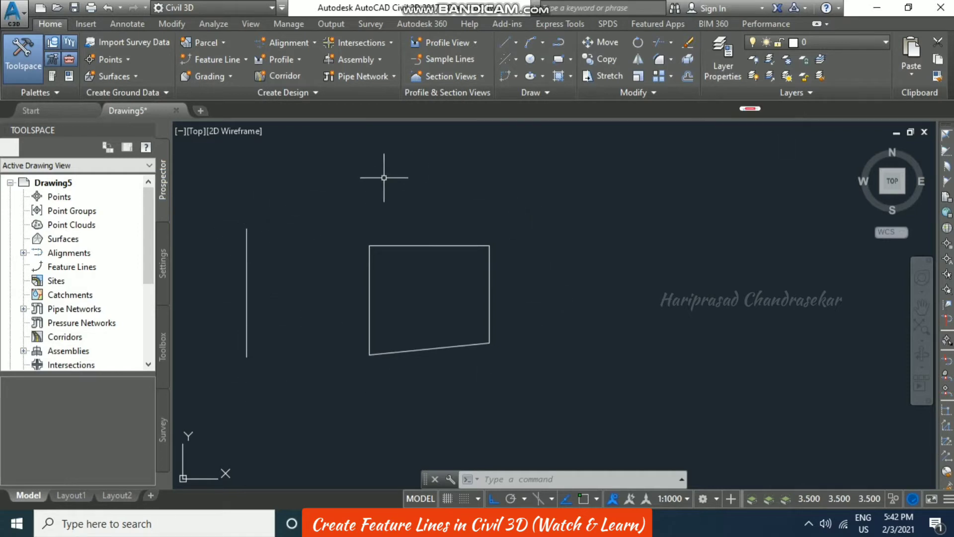
Step: Start creating a feature line from existing objects, using the closed four-sided polyline as the source
left_click(238, 60)
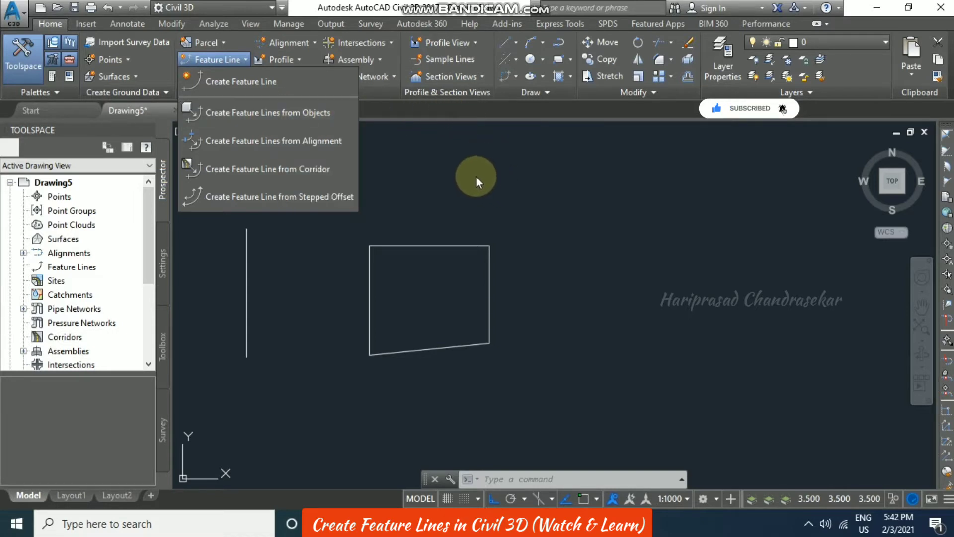
left_click(292, 111)
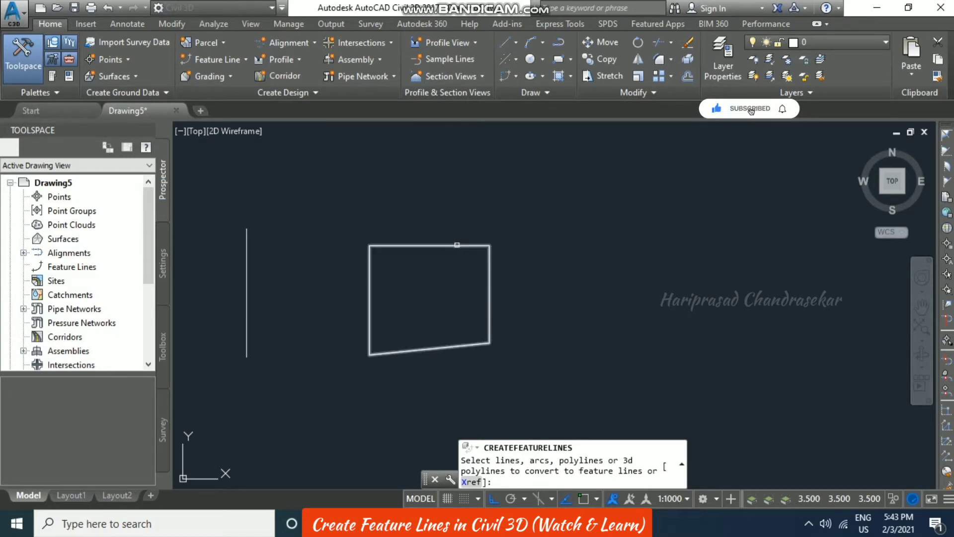
left_click(456, 245)
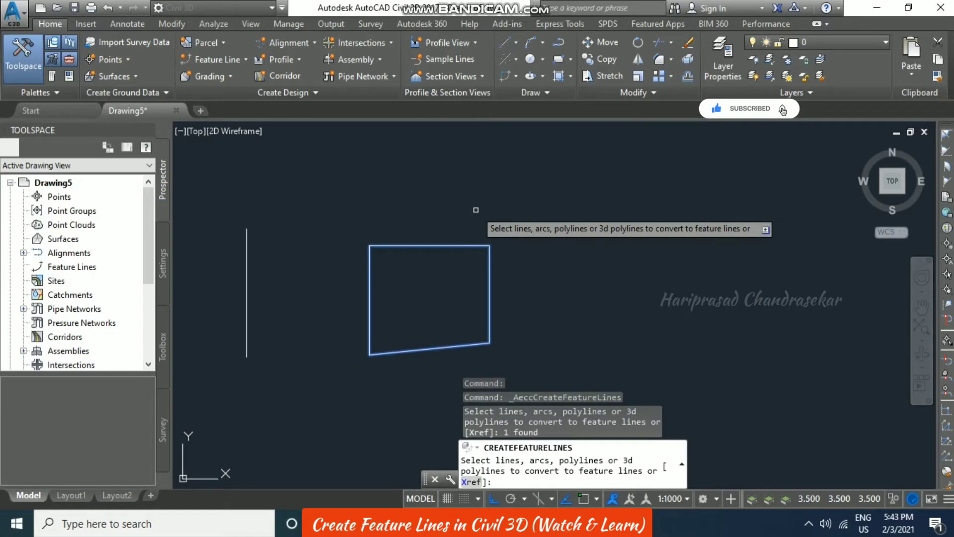
key("Return")
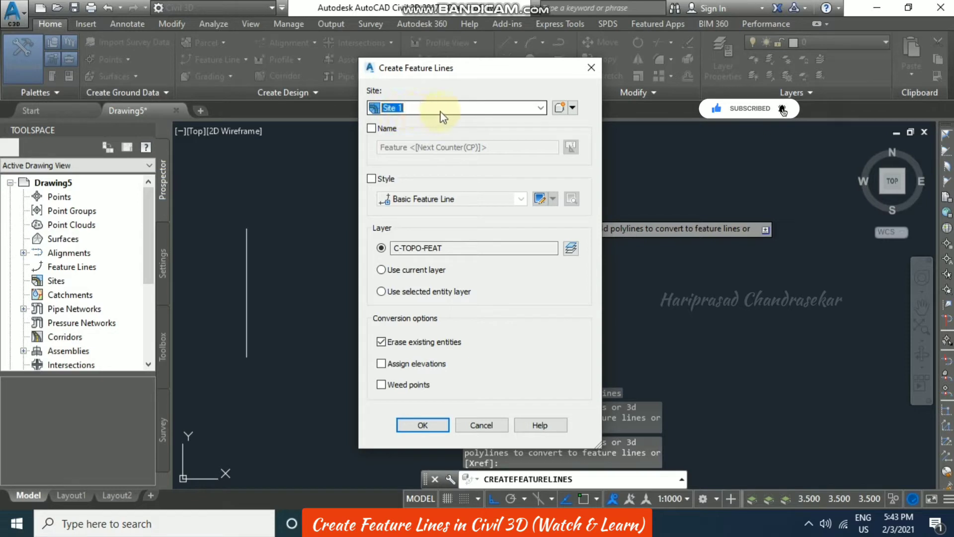
Step: Enable naming for the new feature line and assign it the Basic Feature Line style
left_click(371, 128)
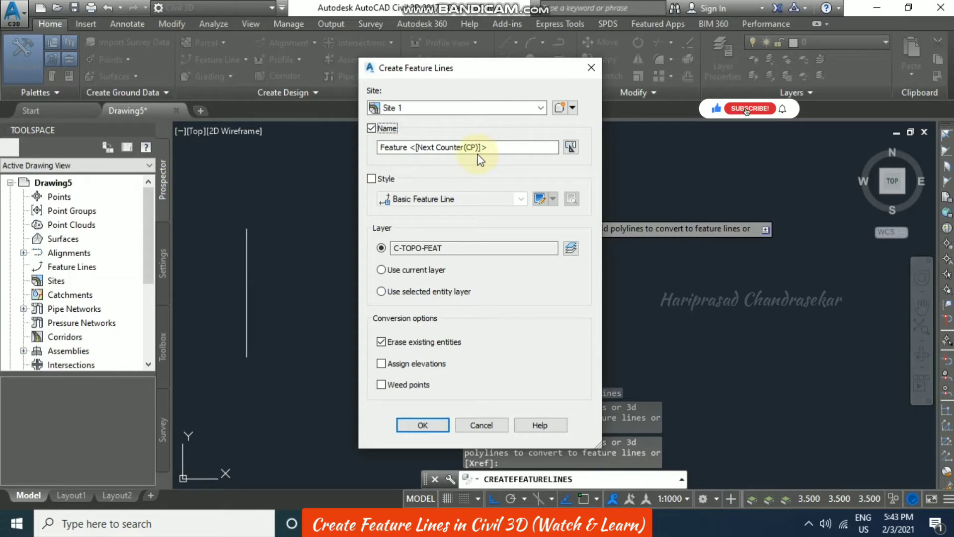
left_click(372, 178)
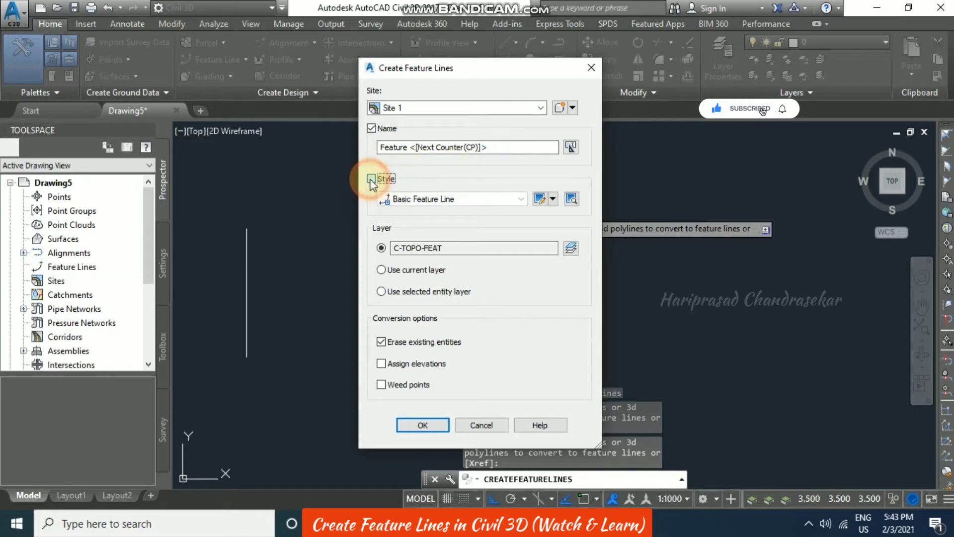
left_click(513, 199)
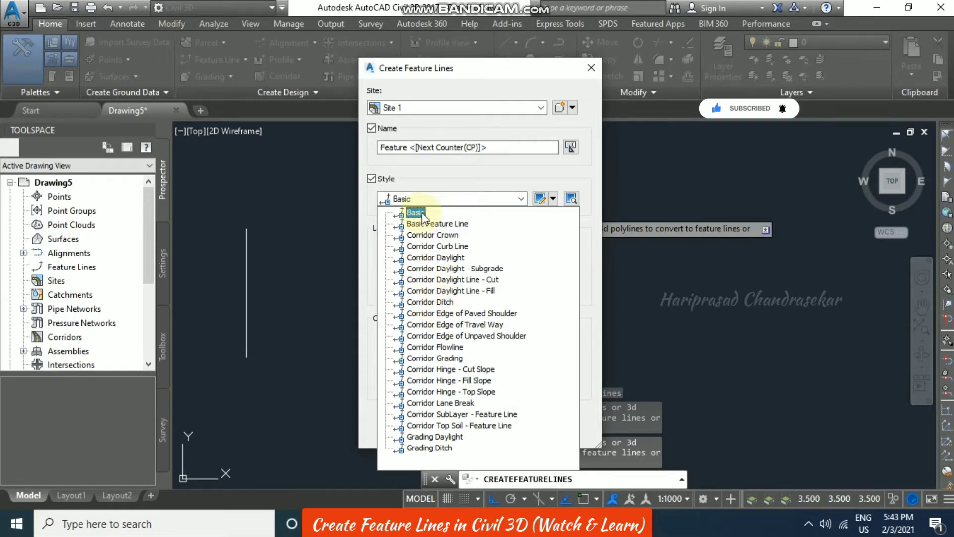
left_click(435, 196)
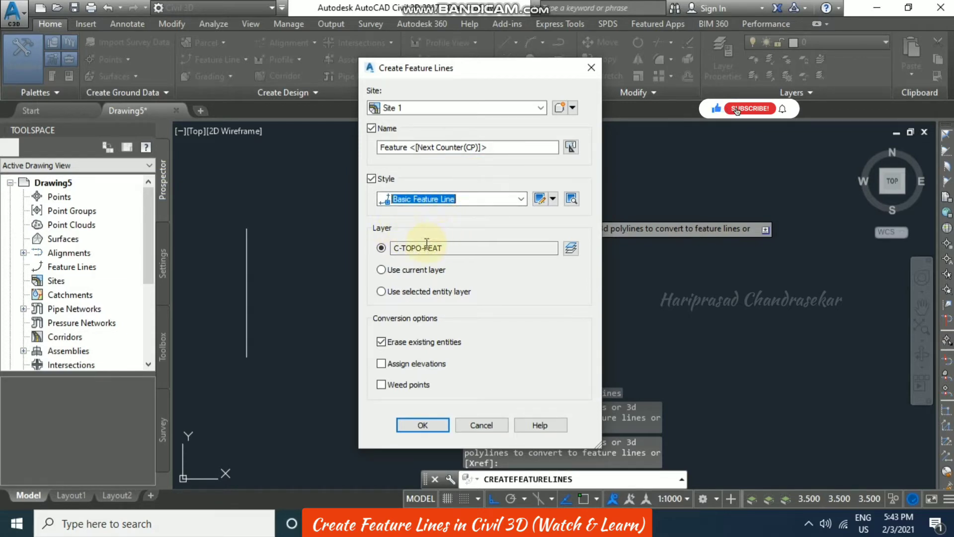
Step: Review the feature line's object layer settings and accept base layer C-TOPO-FEAT with modifier None
left_click(511, 247)
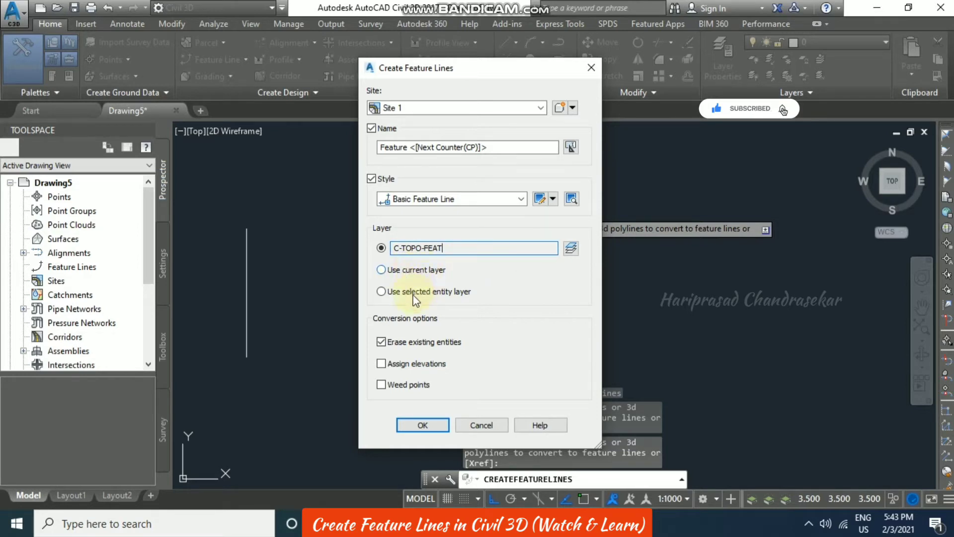
left_click(574, 248)
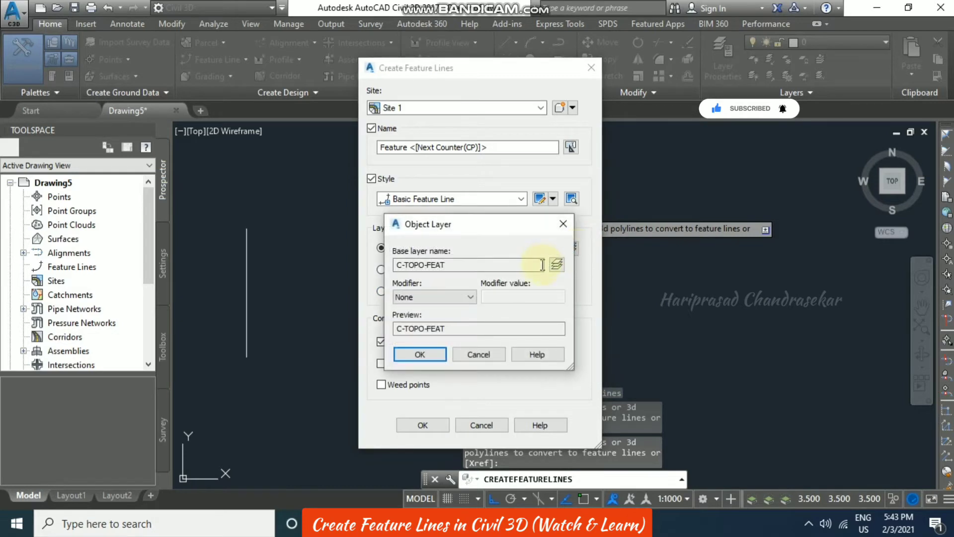
left_click(469, 297)
left_click(469, 297)
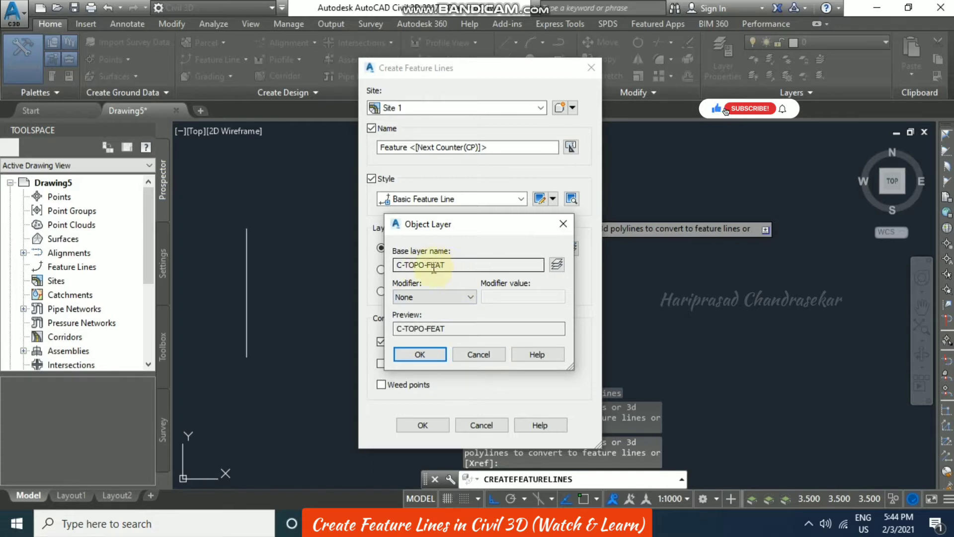
left_click(470, 267)
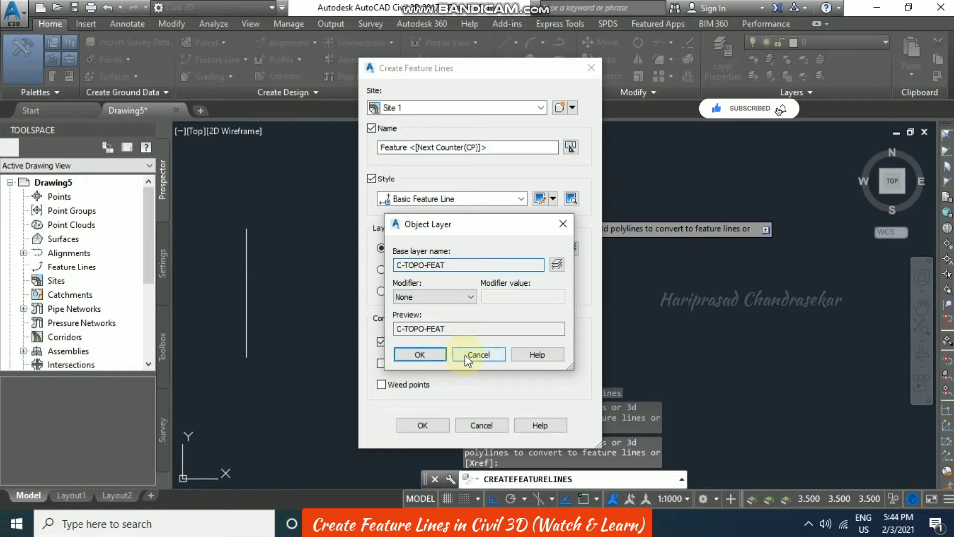
left_click(435, 354)
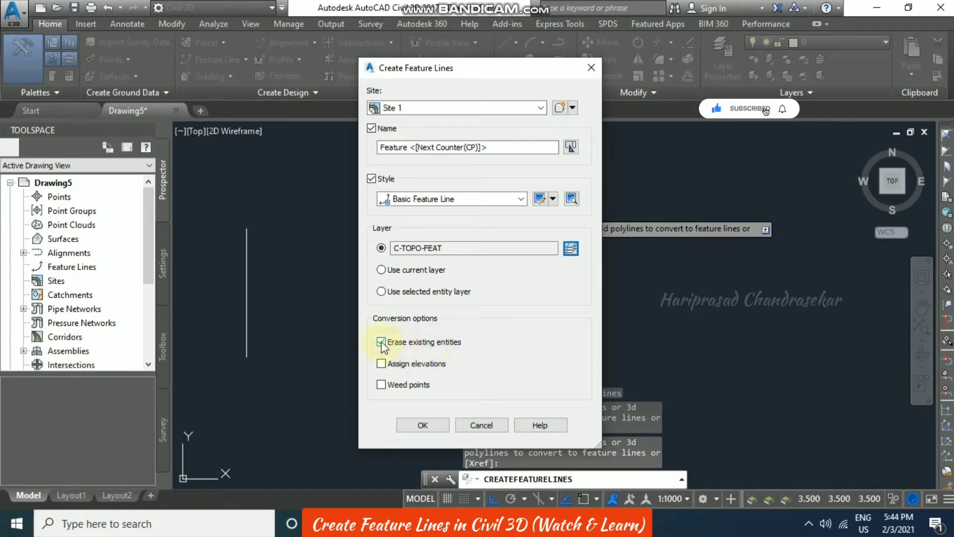
Step: Set the conversion options to erase existing entities and assign elevations, leaving weed points off
left_click(415, 343)
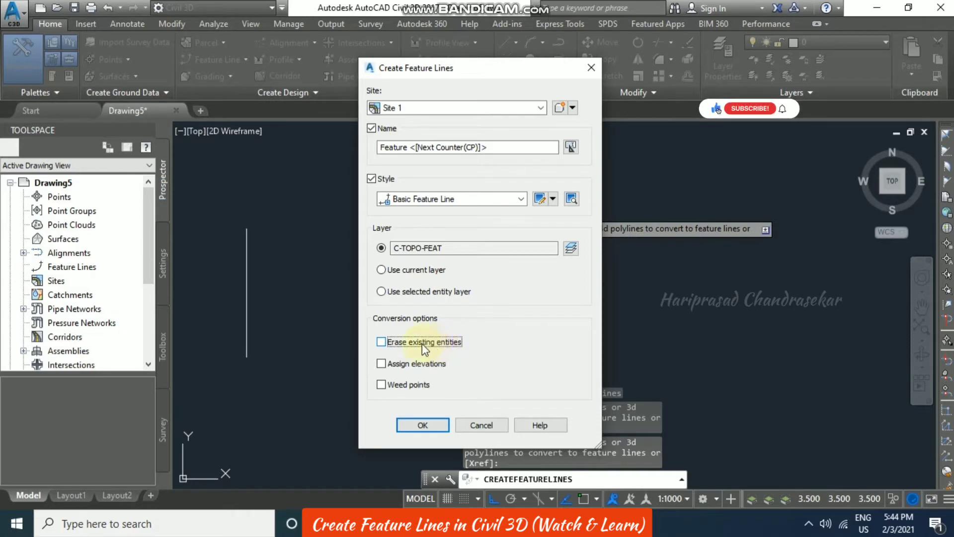
left_click(381, 342)
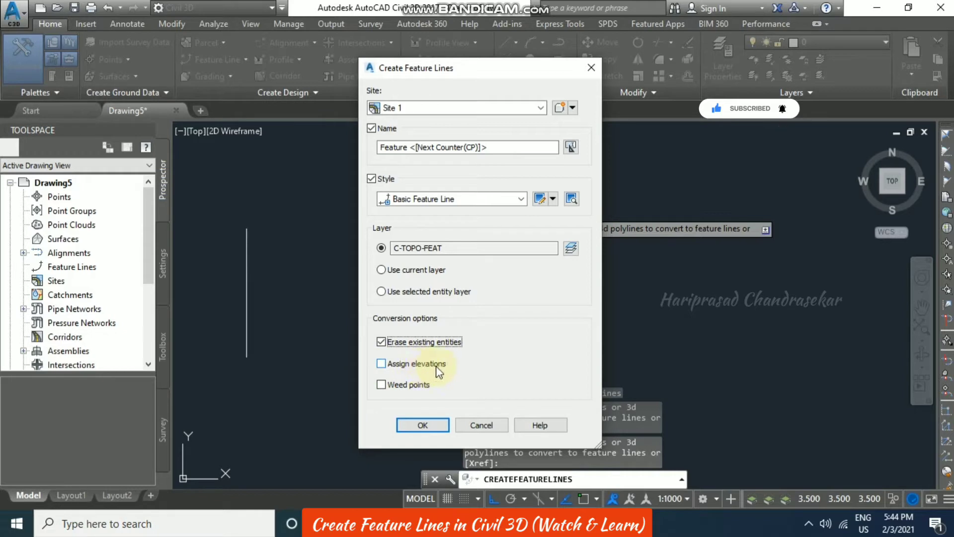
left_click(382, 364)
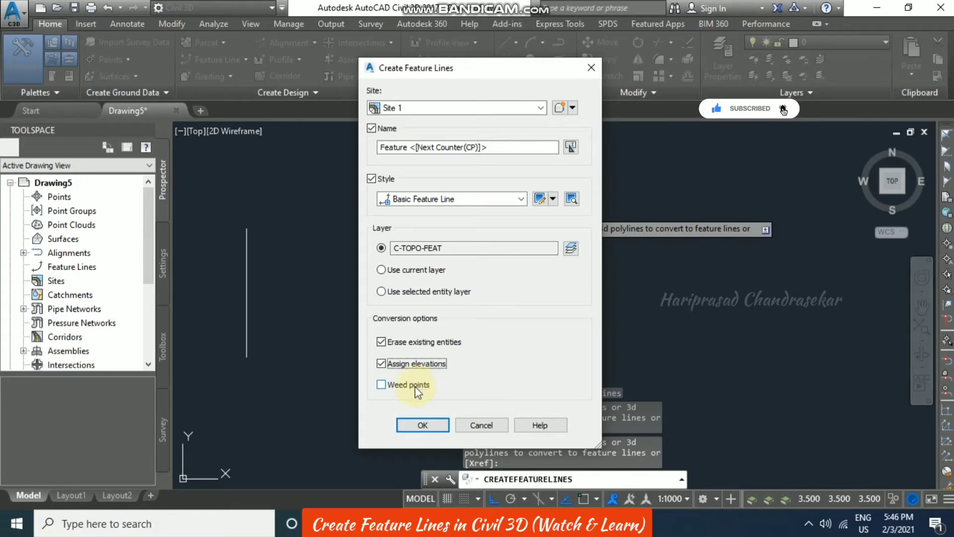
left_click(381, 386)
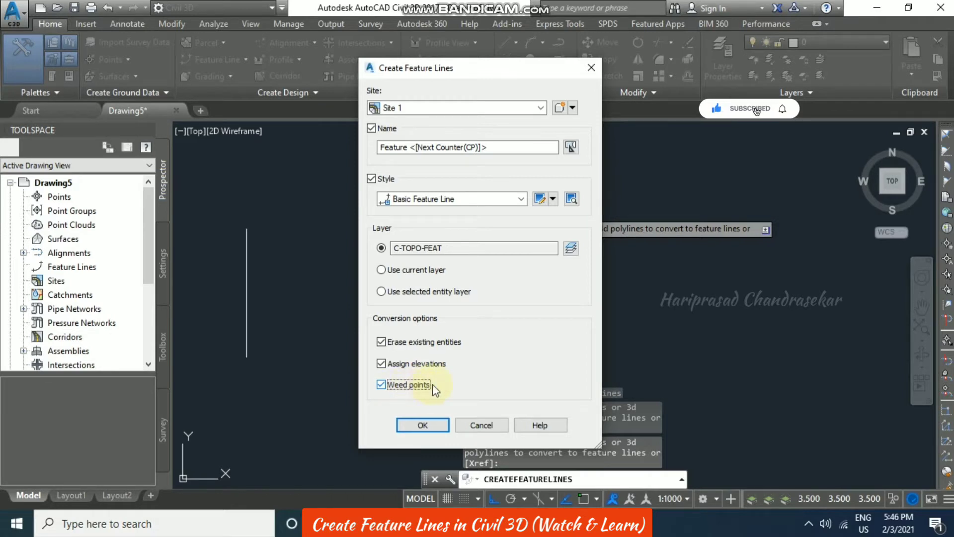
left_click(381, 384)
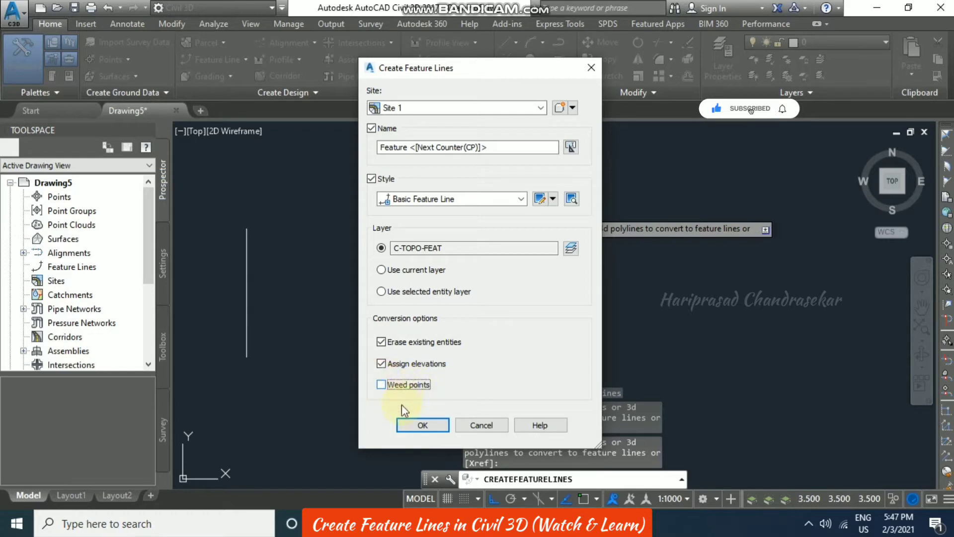
Step: Create the feature line from the polyline with a fixed assigned elevation of 1.5 m
left_click(434, 426)
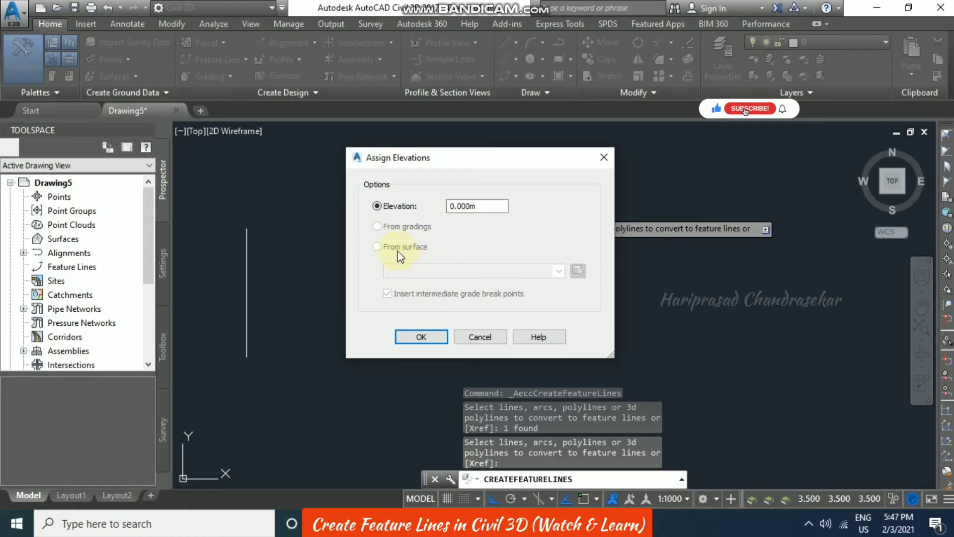
double_click(500, 206)
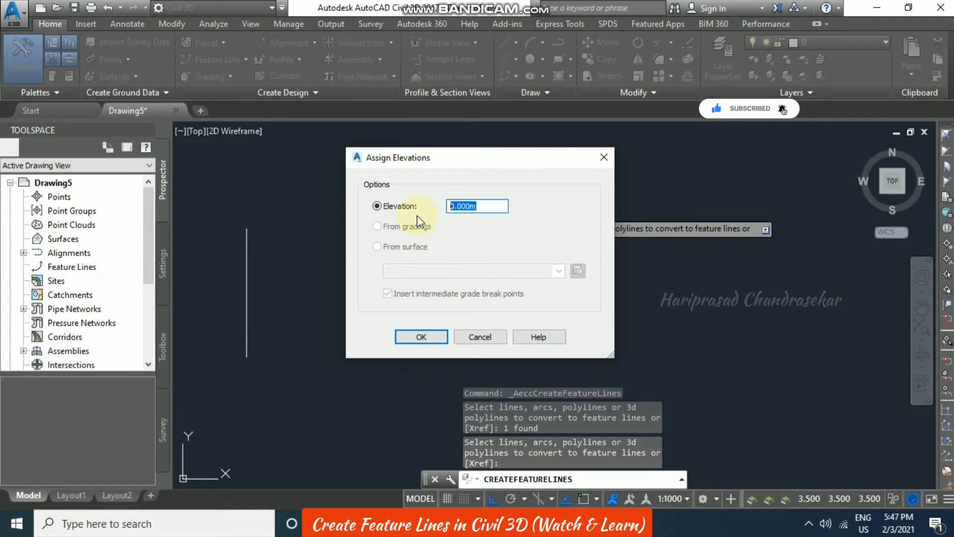
type("1.5")
left_click(435, 339)
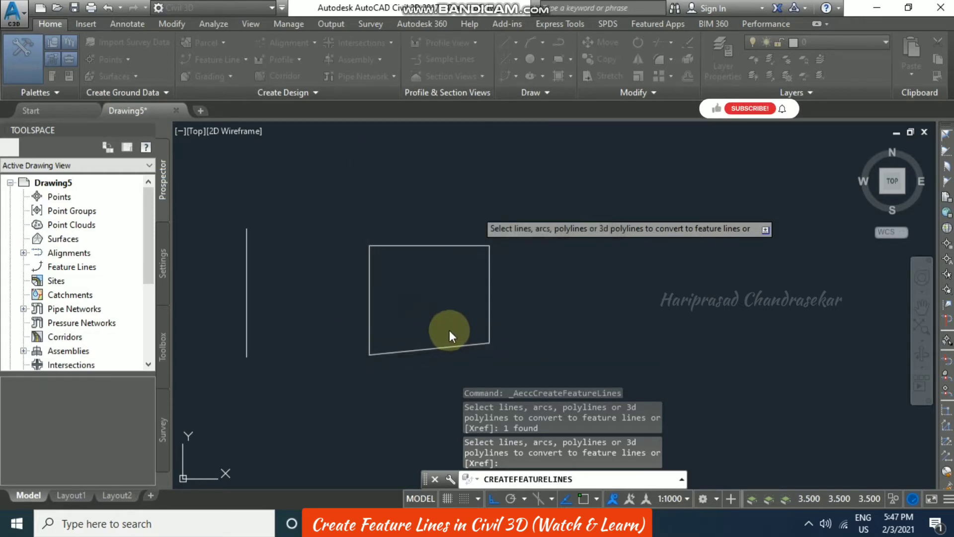
left_click(455, 285)
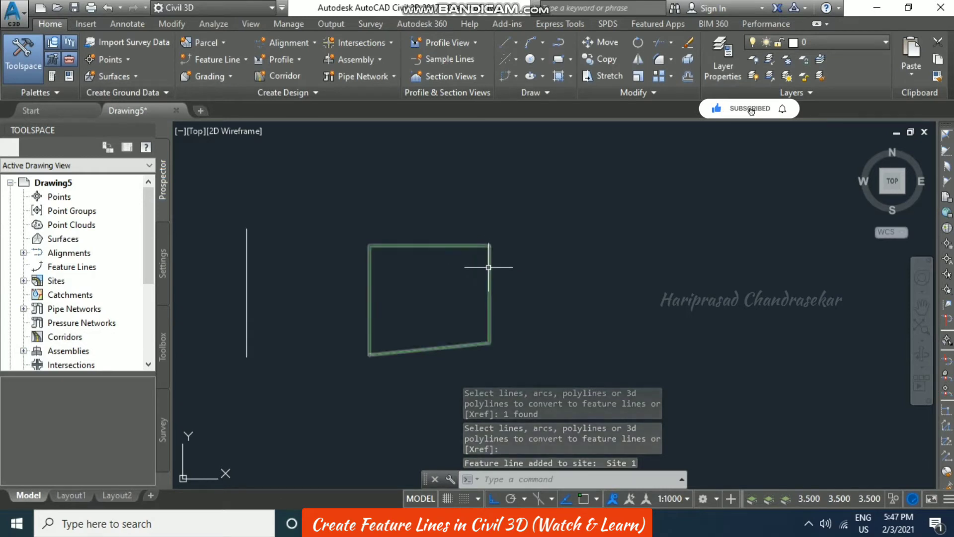
Step: Show the elevation editing tools for the four-sided feature line and open its Elevation Editor
left_click(476, 245)
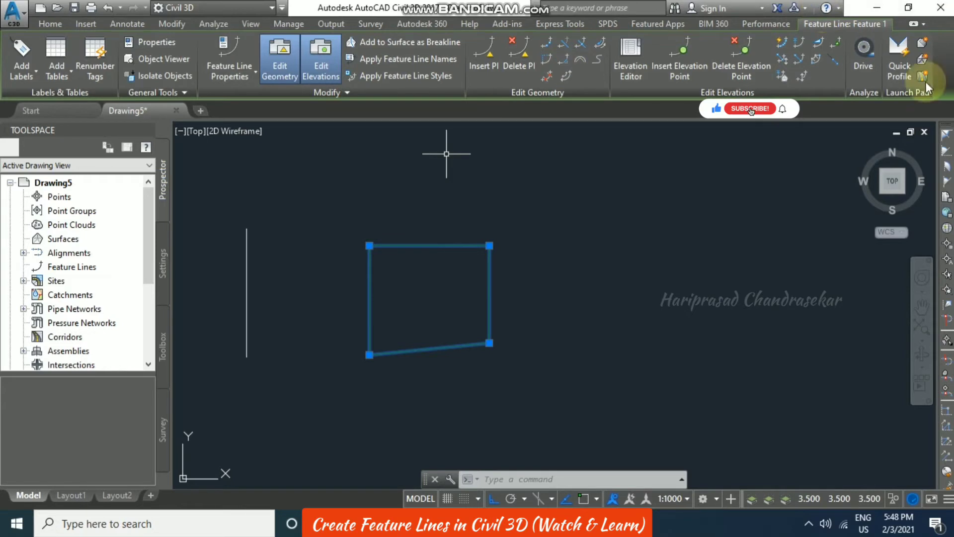
key("Escape")
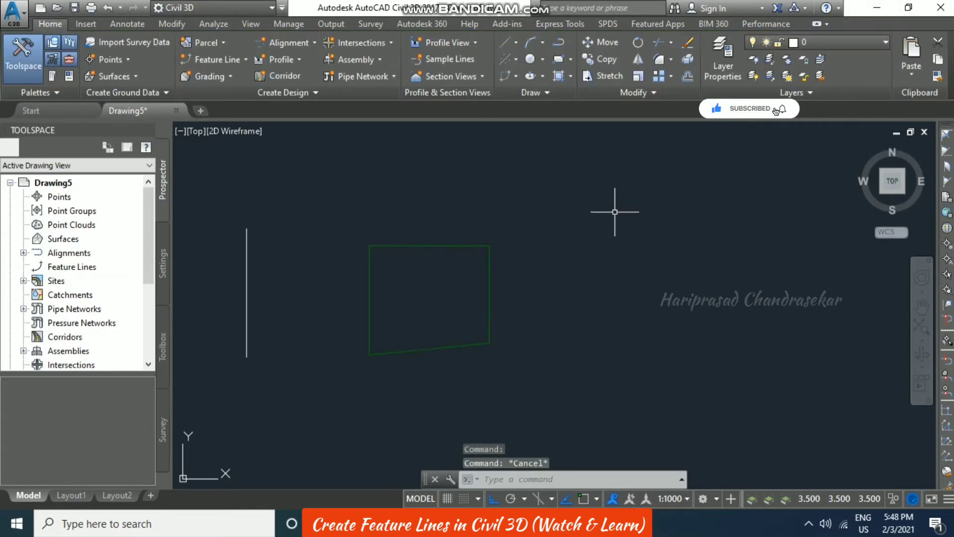
left_click(480, 245)
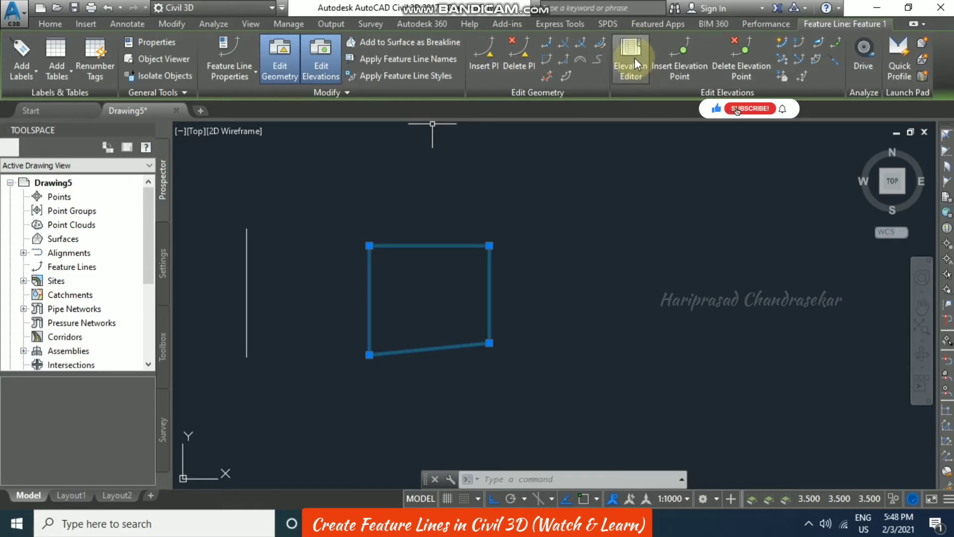
left_click(322, 79)
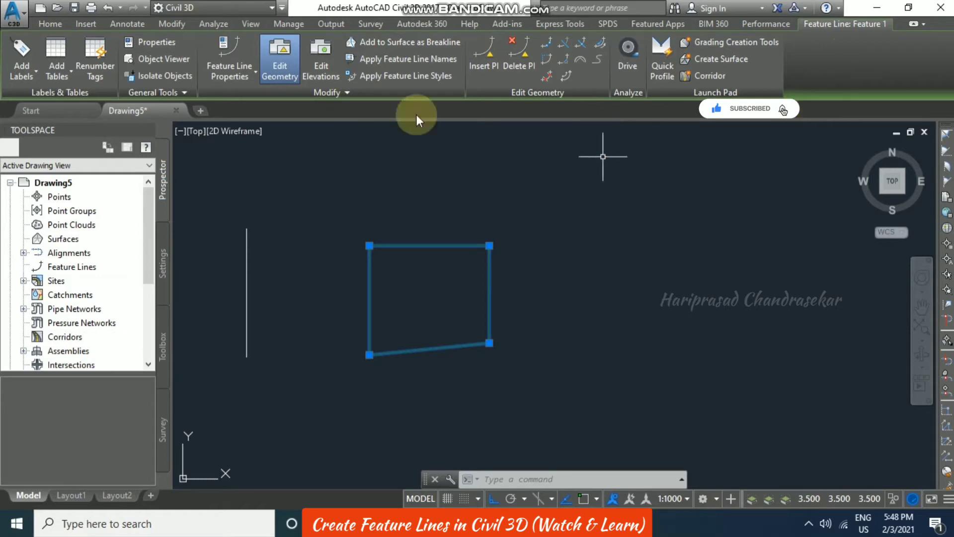
left_click(320, 63)
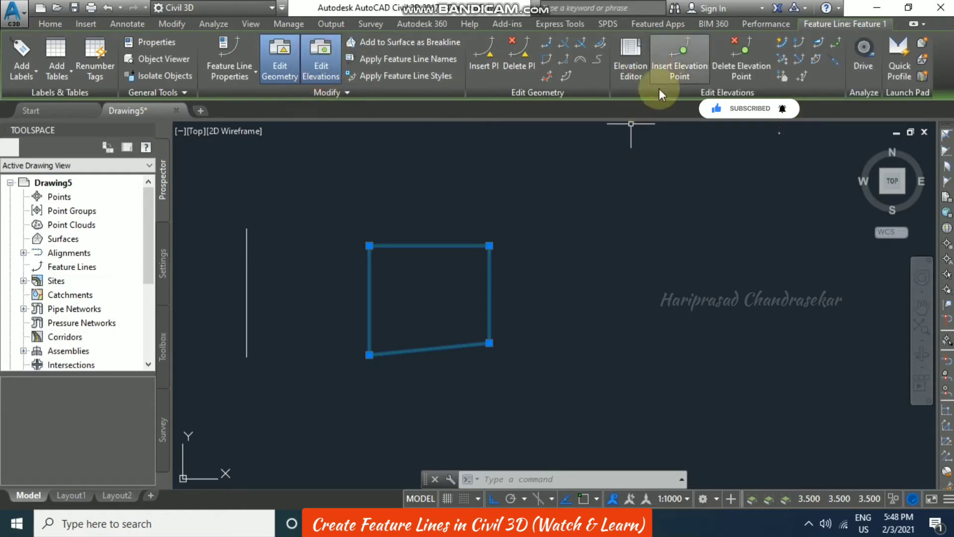
left_click(646, 74)
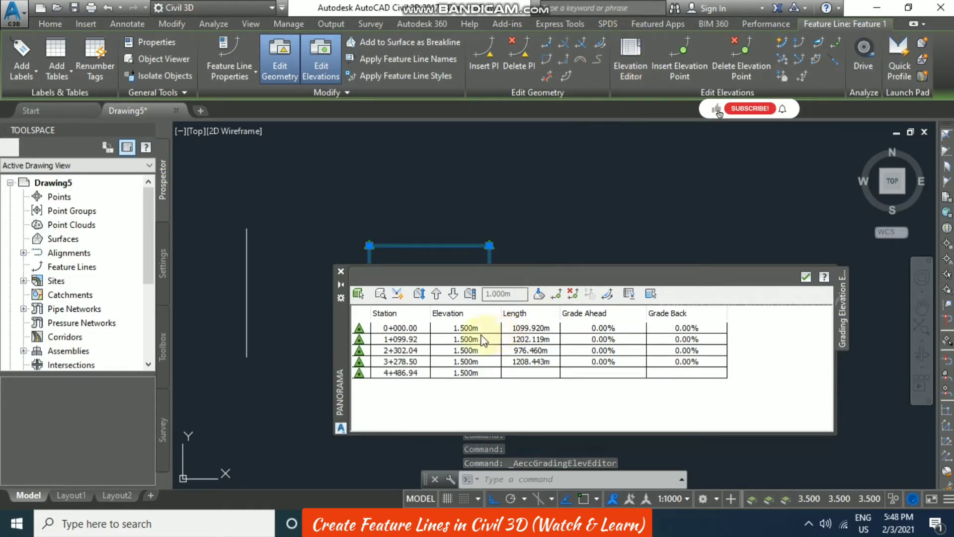
Step: Highlight each station row in the Elevation Editor in turn to locate its matching vertex on the feature line
middle_click_drag(419, 187, 327, 149)
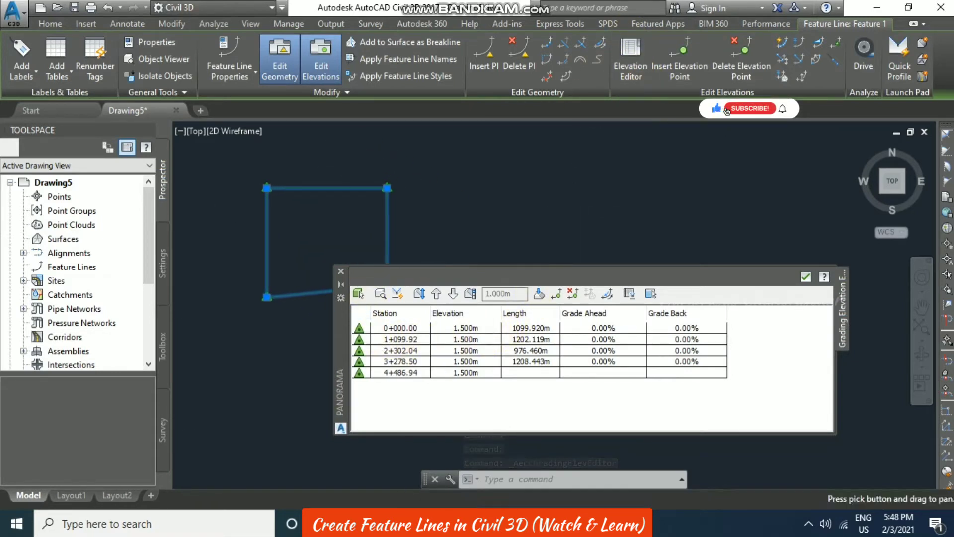
scroll(345, 190, "down", 2)
scroll(346, 190, "up", 2)
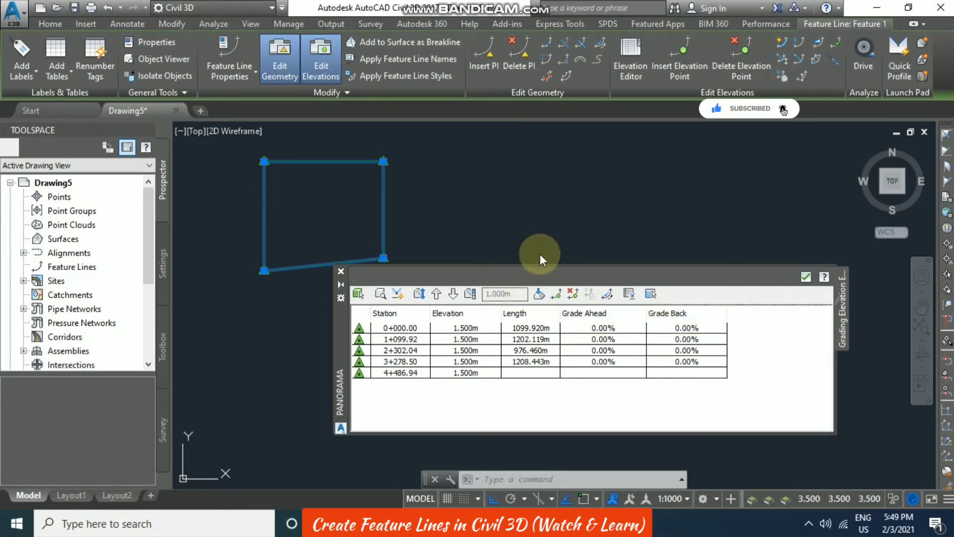
left_click(524, 214)
left_click(470, 172)
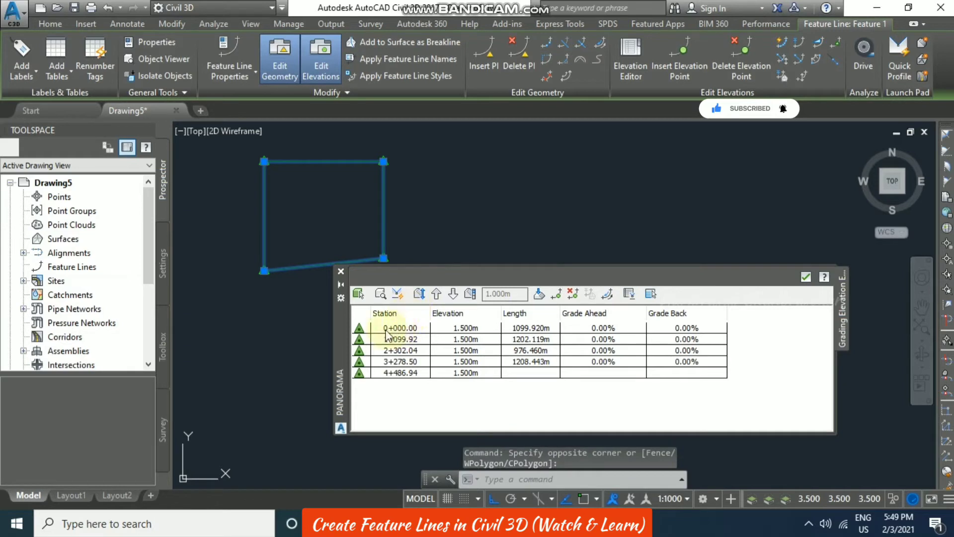
left_click(371, 327)
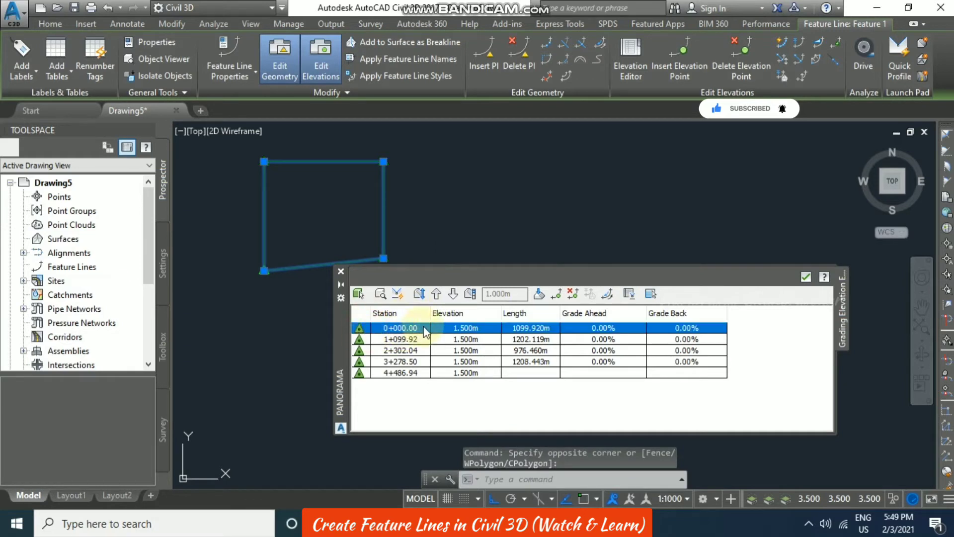
left_click(416, 239)
key("Escape")
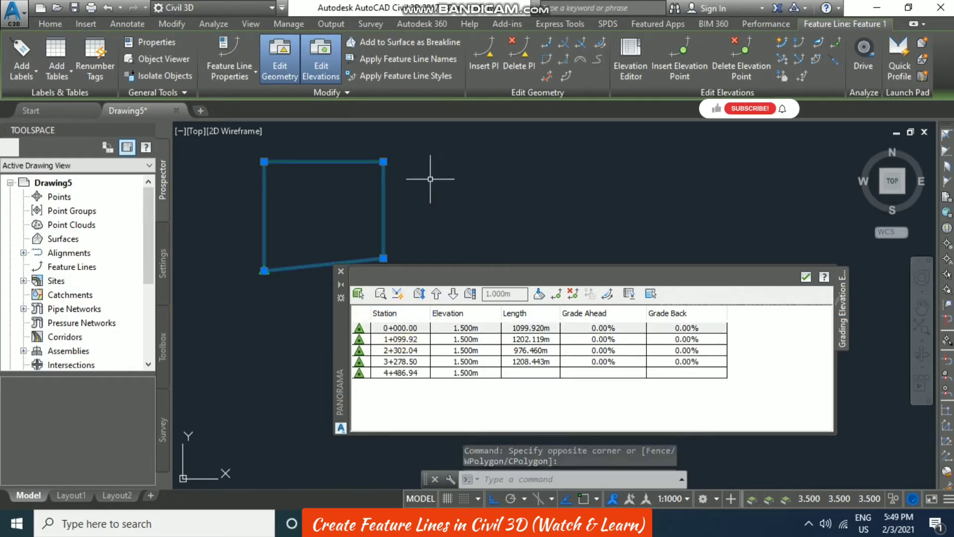
left_click(360, 328)
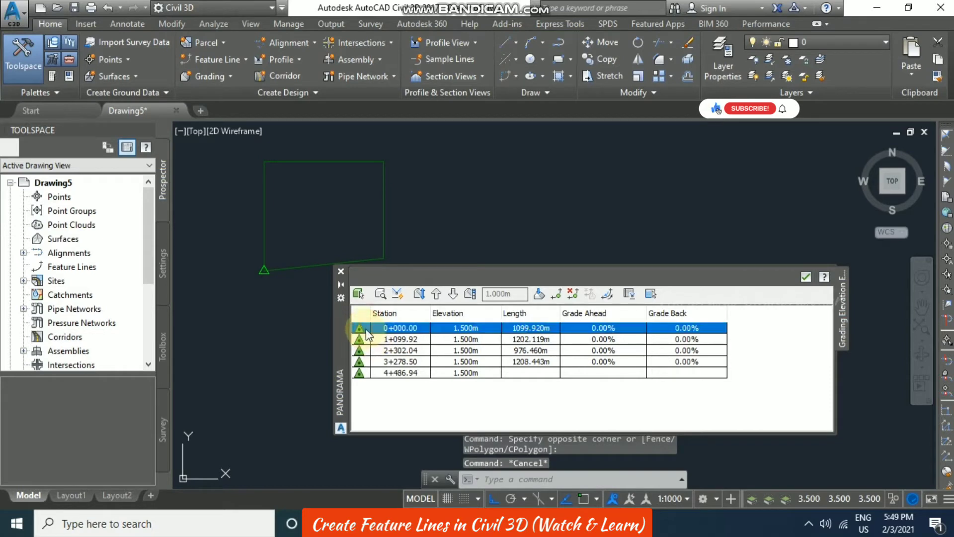
left_click(284, 283)
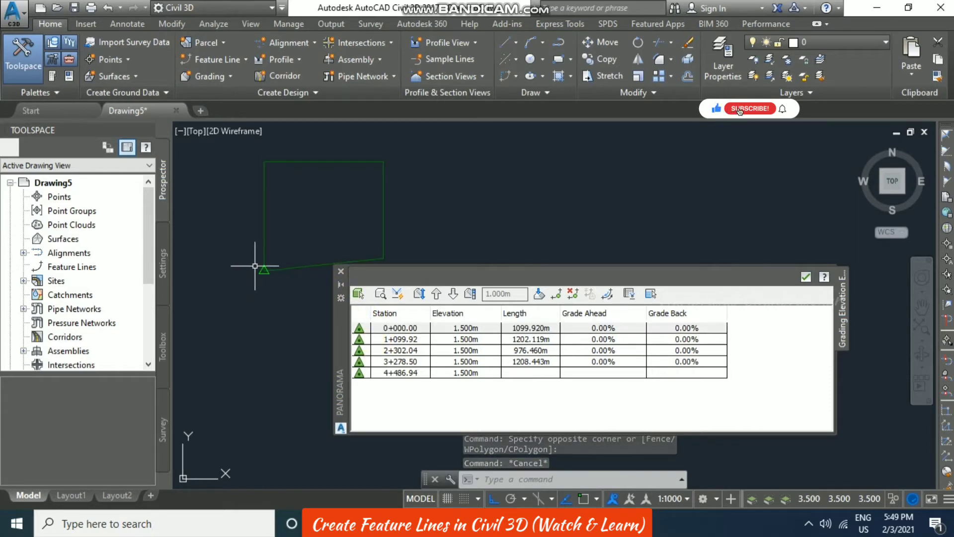
left_click(363, 340)
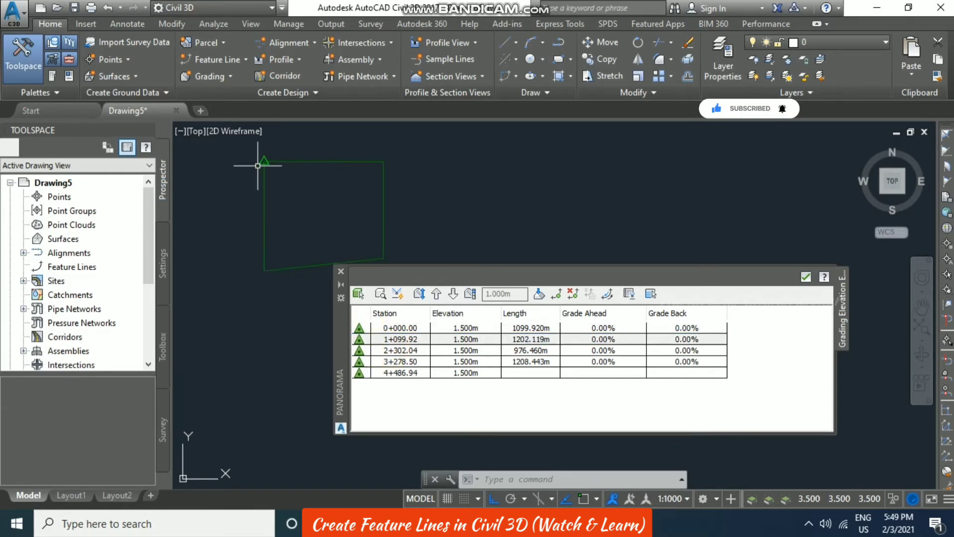
left_click(361, 351)
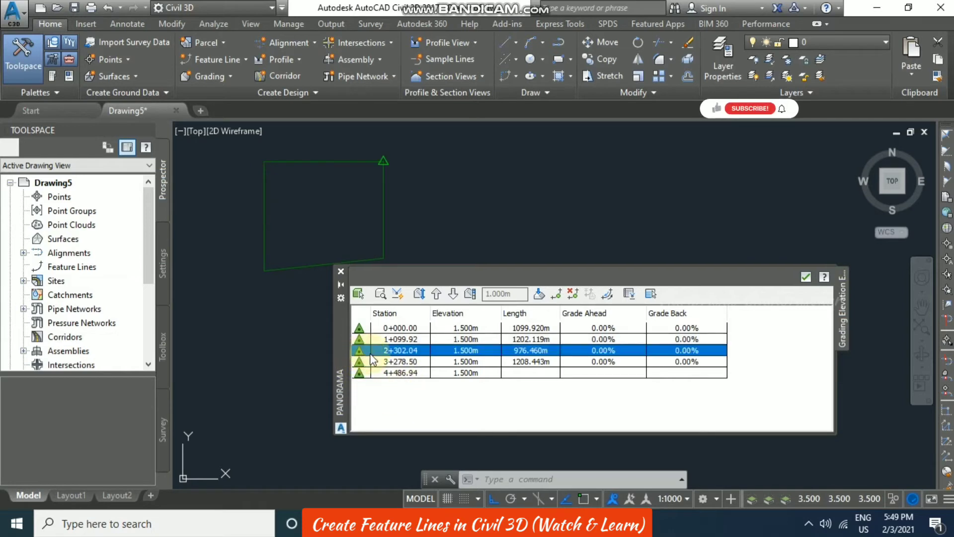
left_click(361, 363)
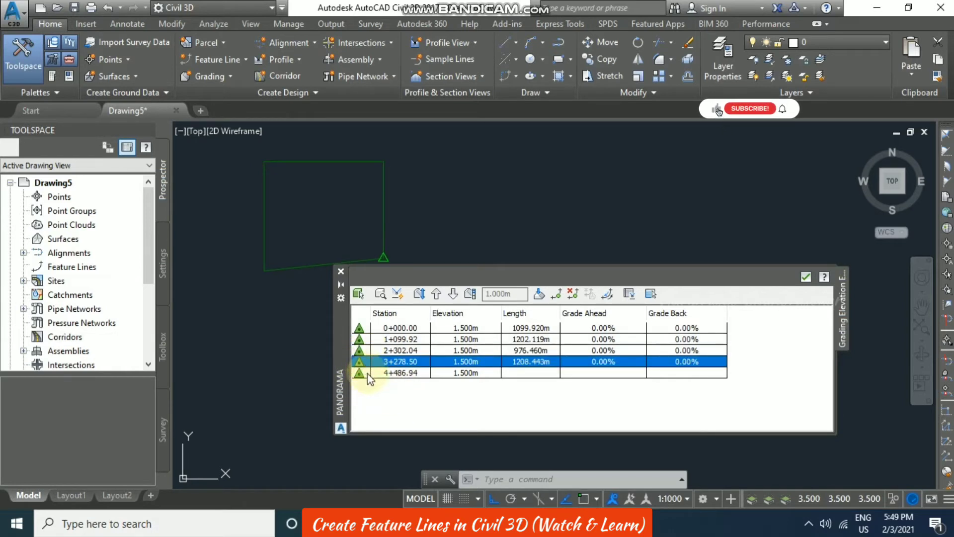
left_click(367, 374)
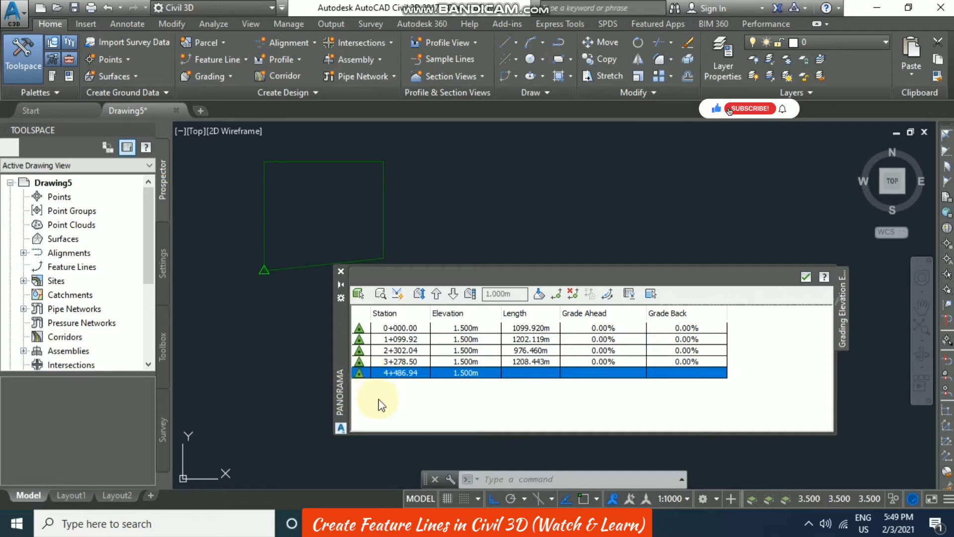
left_click(262, 206)
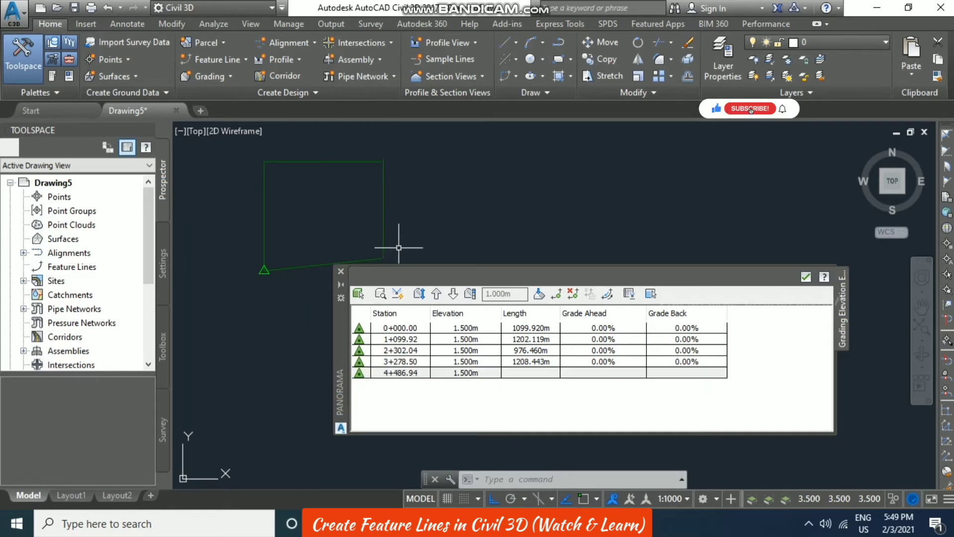
left_click(383, 263)
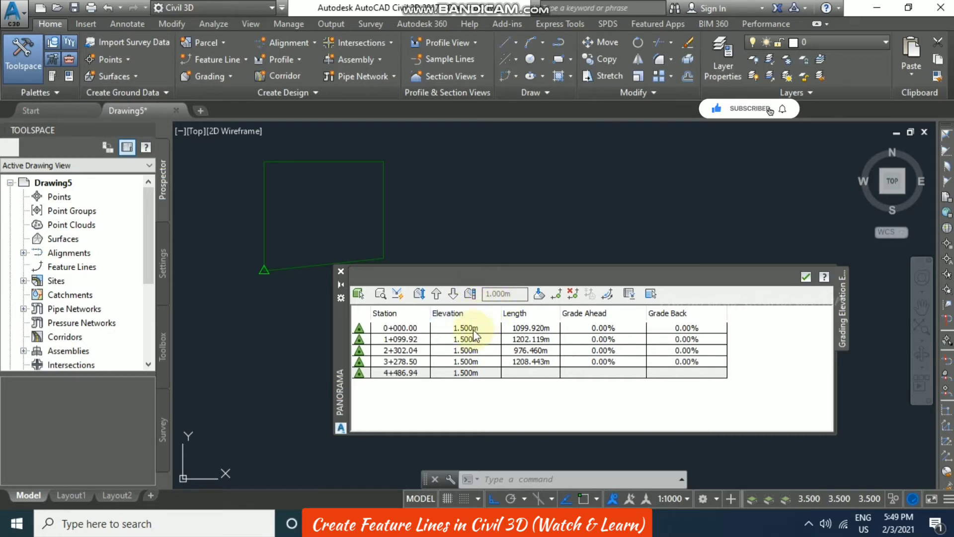
Step: Set the elevation increment to 2 m and raise the feature line's selected start/end point by it
left_click(469, 293)
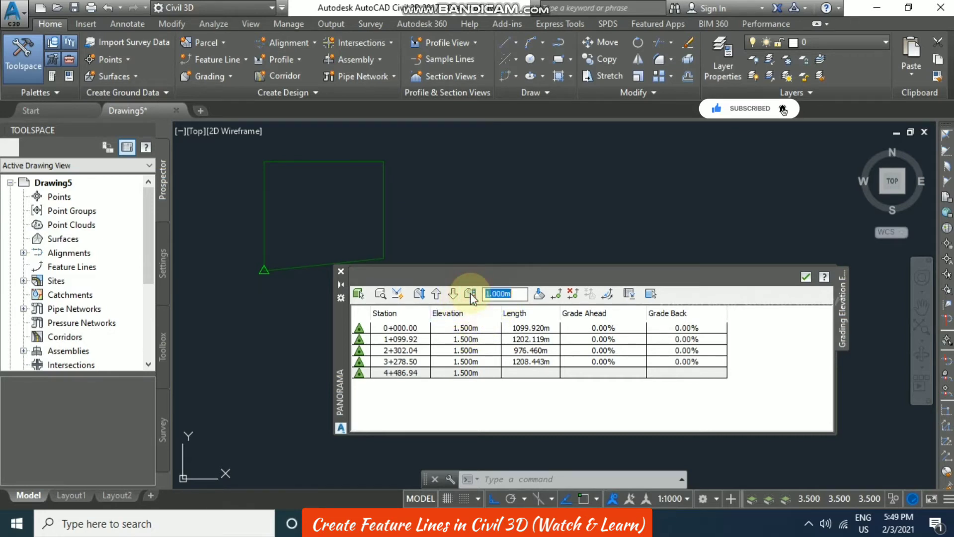
left_click(510, 293)
type("2")
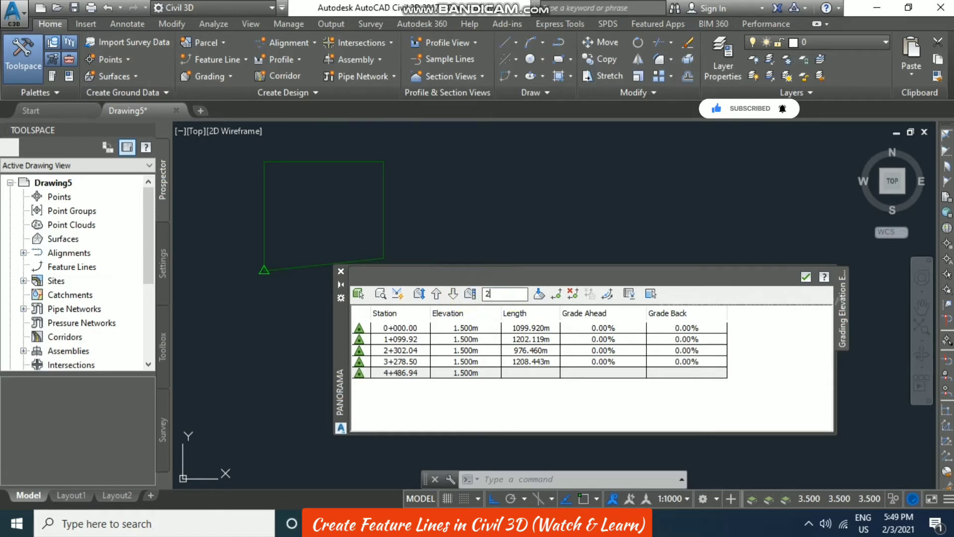
key("Return")
left_click(531, 232)
left_click(506, 214)
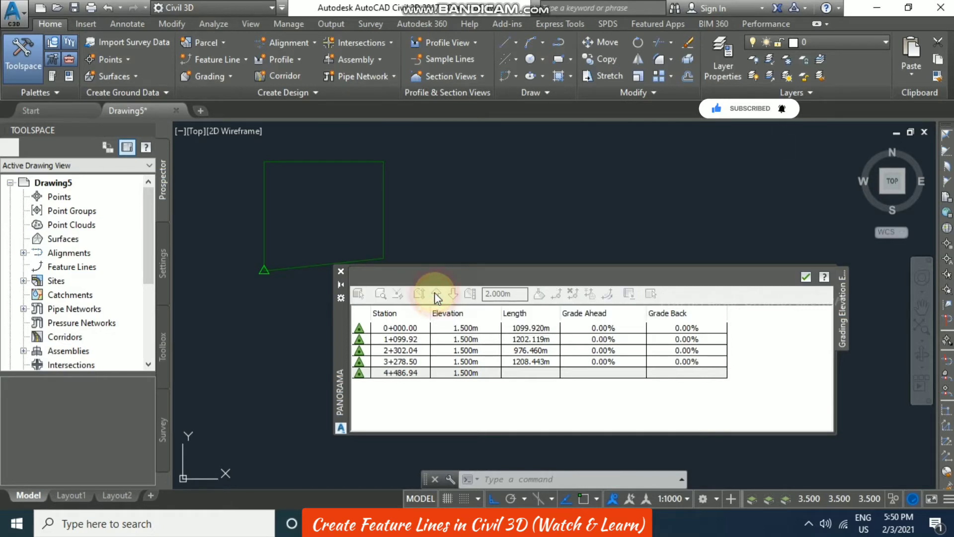
left_click(436, 294)
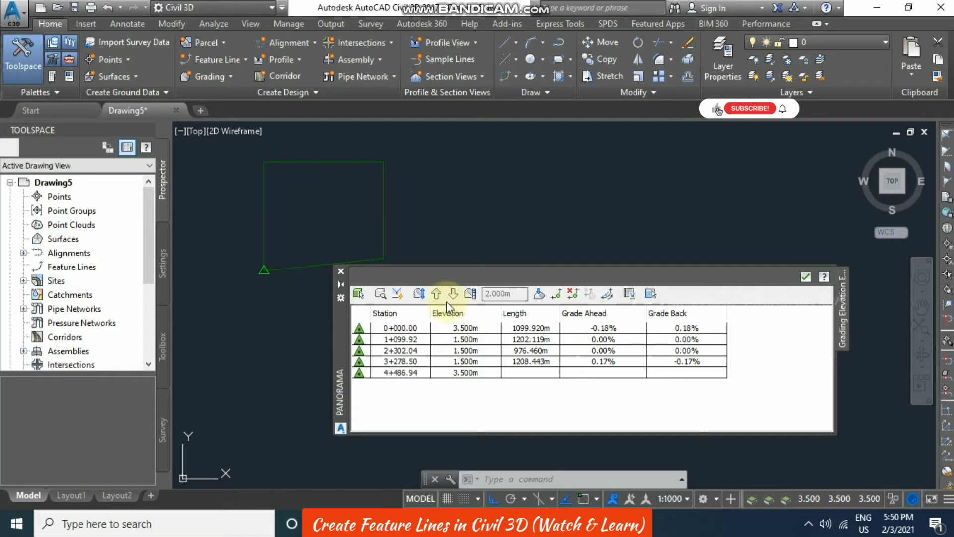
Step: Clear the row selection, undo the single-point raise, and raise all the feature line's stations by the 2 m increment
left_click(651, 295)
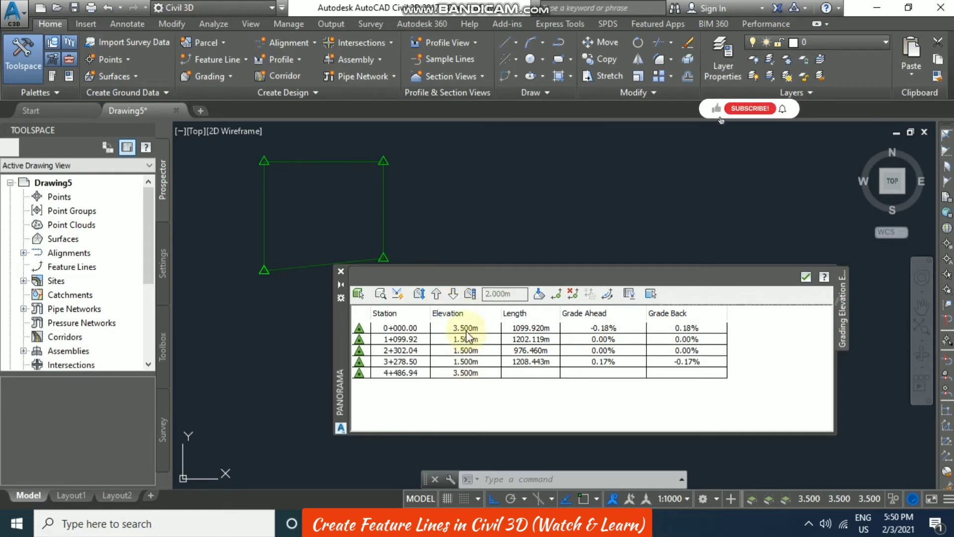
left_click(108, 8)
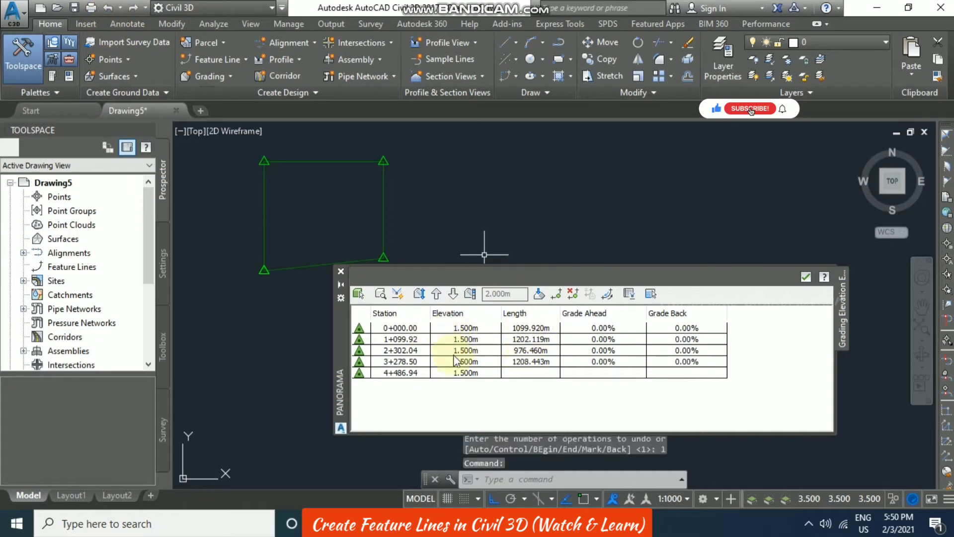
left_click(437, 294)
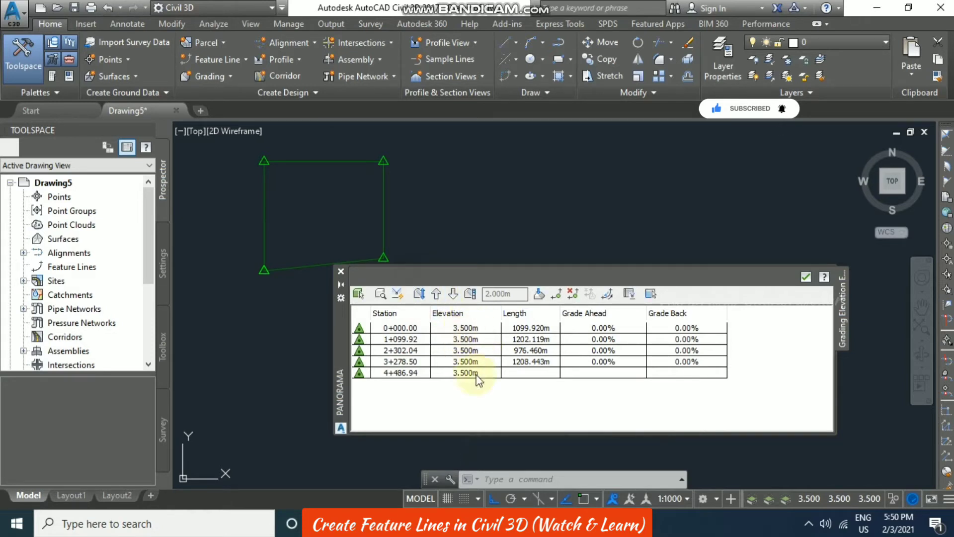
left_click(394, 328)
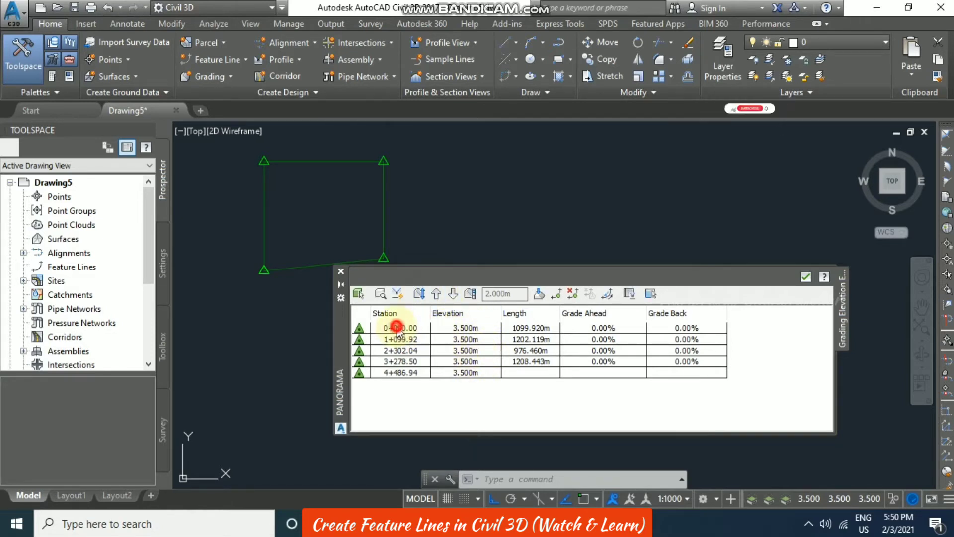
left_click(400, 330)
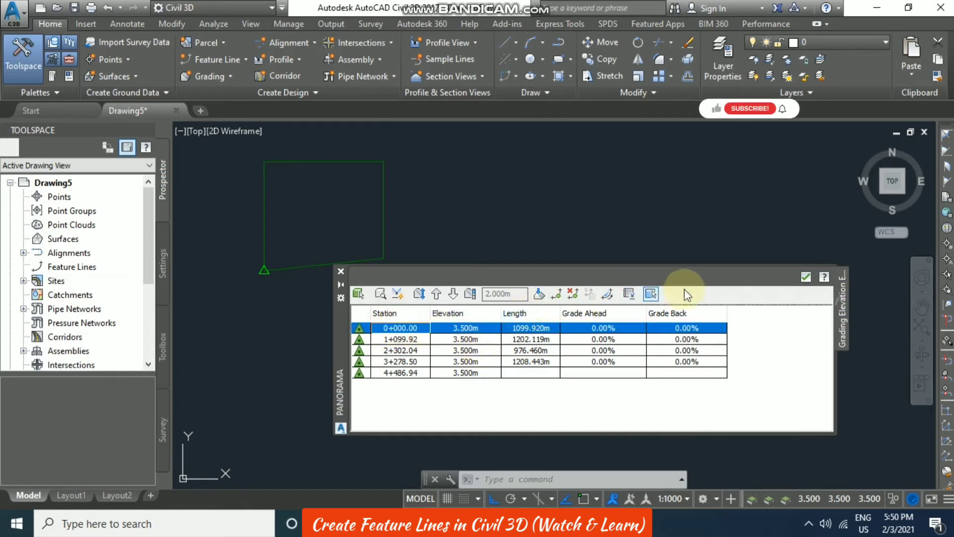
left_click(653, 296)
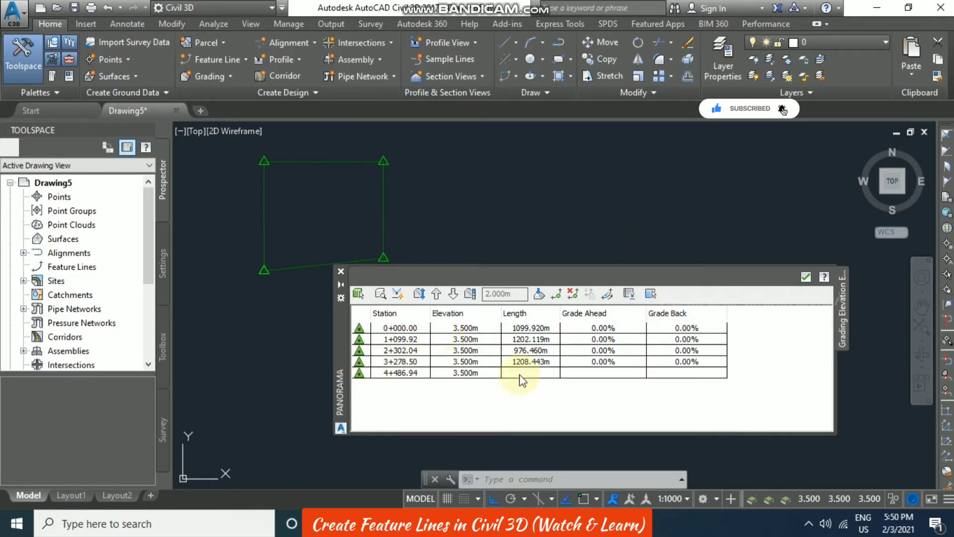
left_click(437, 293)
left_click(454, 294)
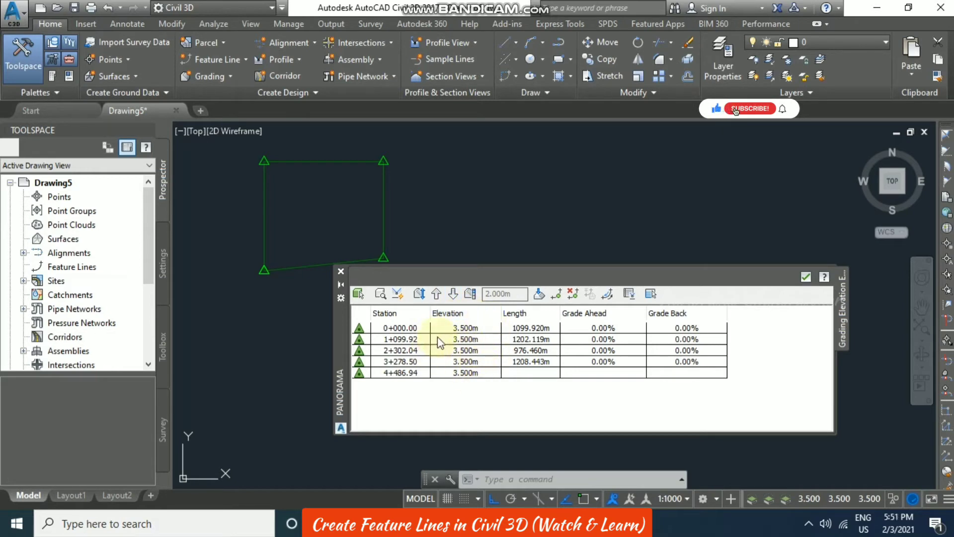
Step: Set the elevation at station 0+000.00 to 5 m and highlight the closing station's row for comparison
left_click(482, 329)
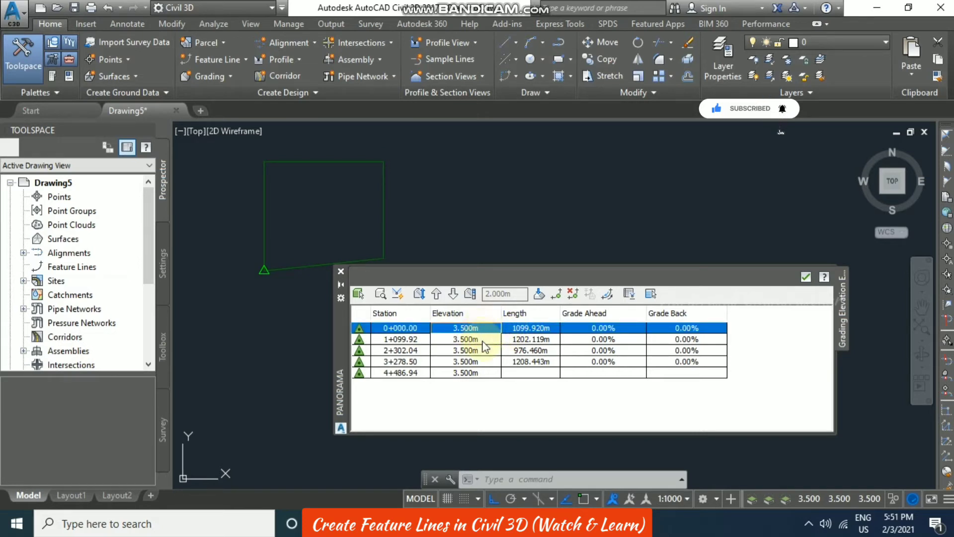
left_click(484, 328)
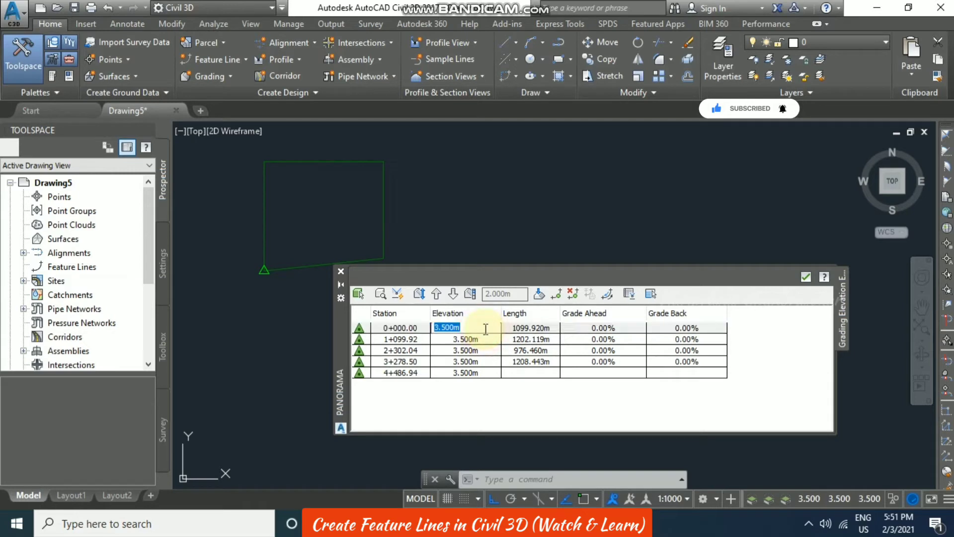
type("5")
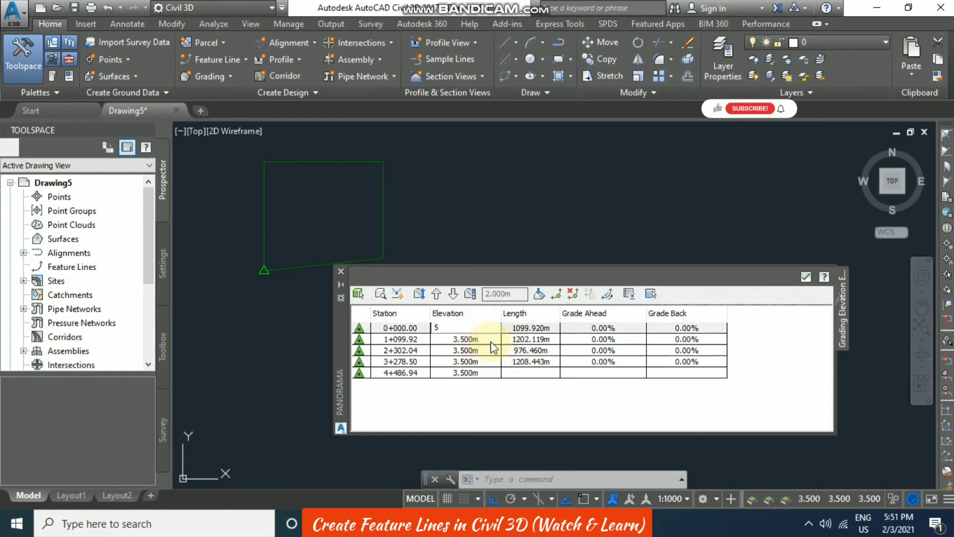
key("Return")
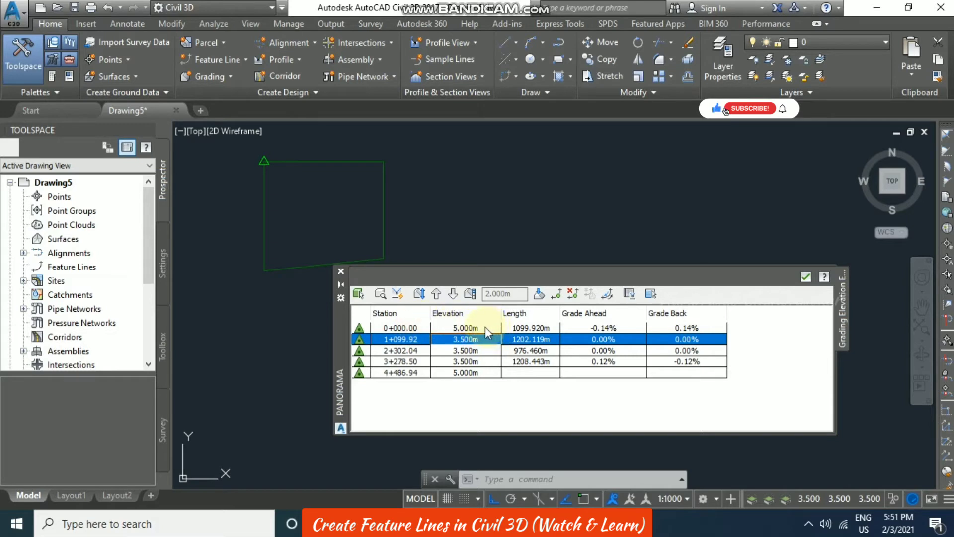
left_click(448, 326)
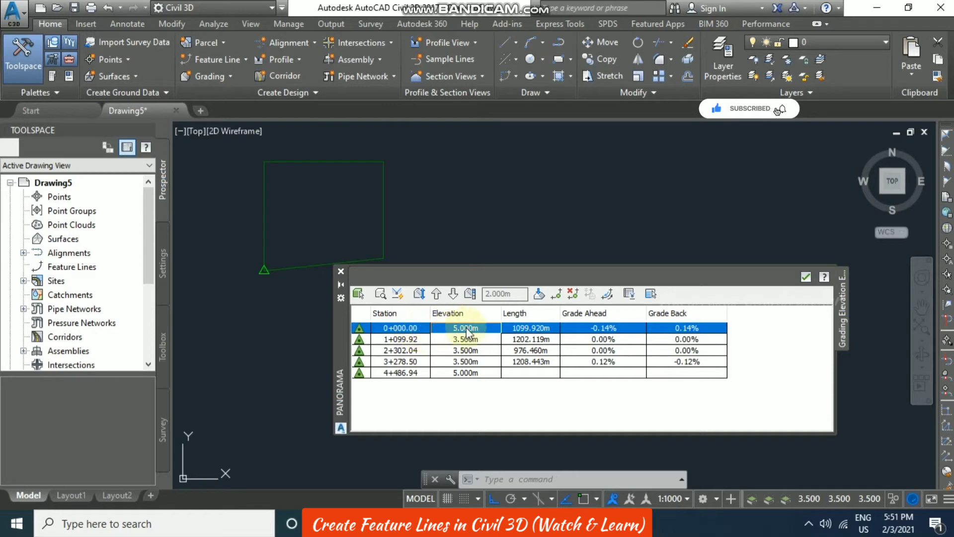
left_click(413, 378)
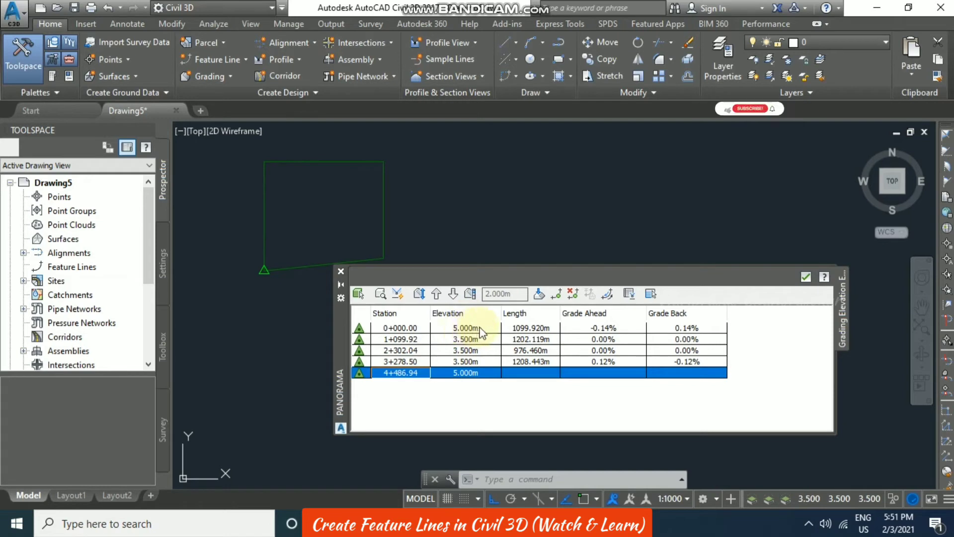
Step: Undo the elevation change at the start station and clear the row selection
left_click(107, 9)
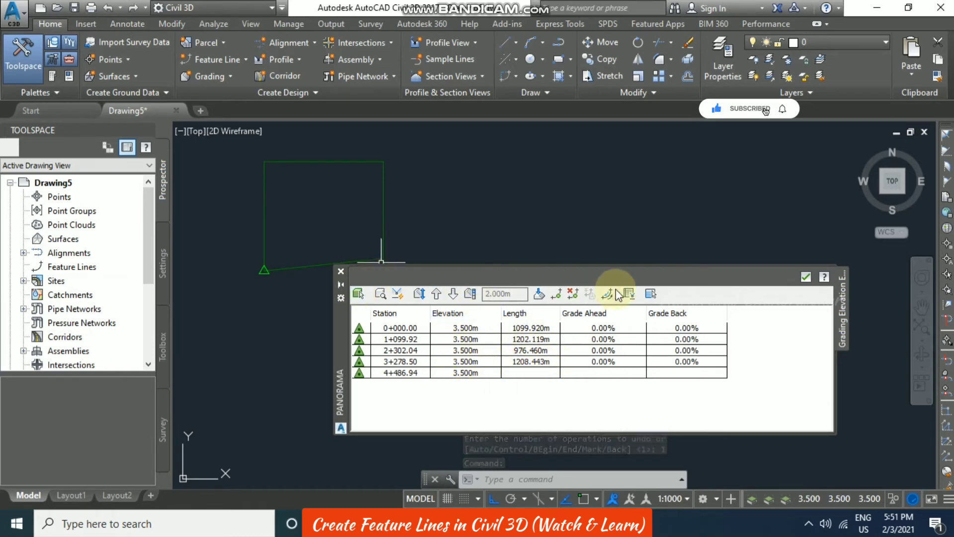
left_click(651, 293)
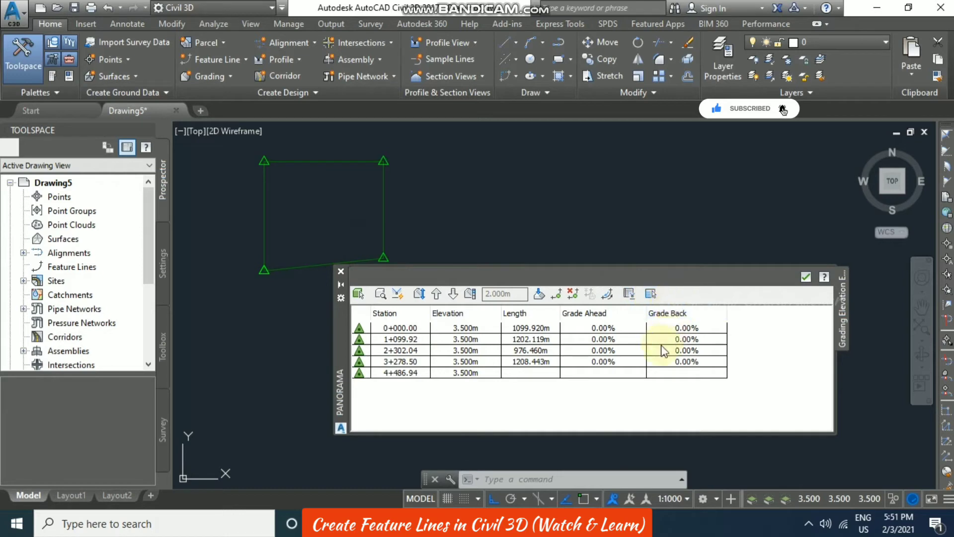
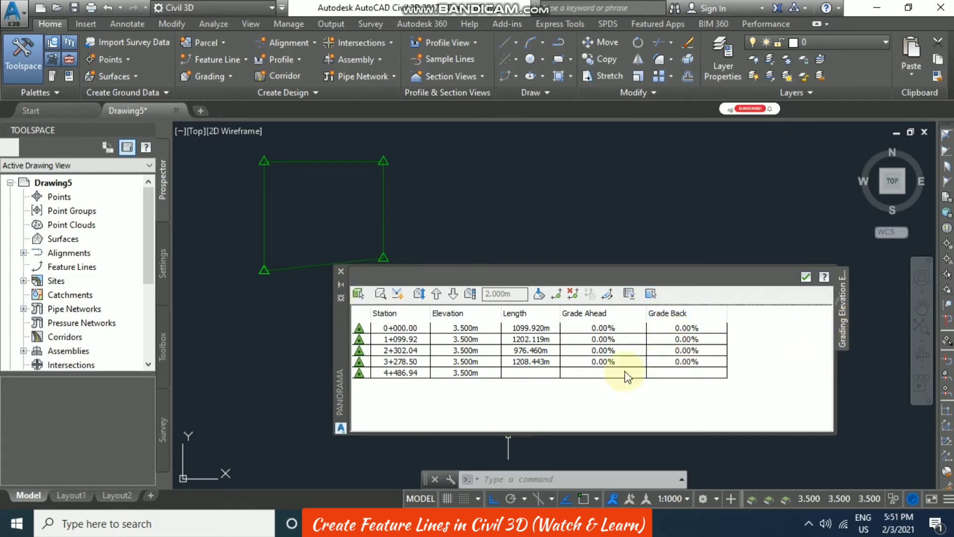
Step: Set the grade ahead to 10% at station 0+000.00 and to 8% at station 2+302.04
left_click(618, 329)
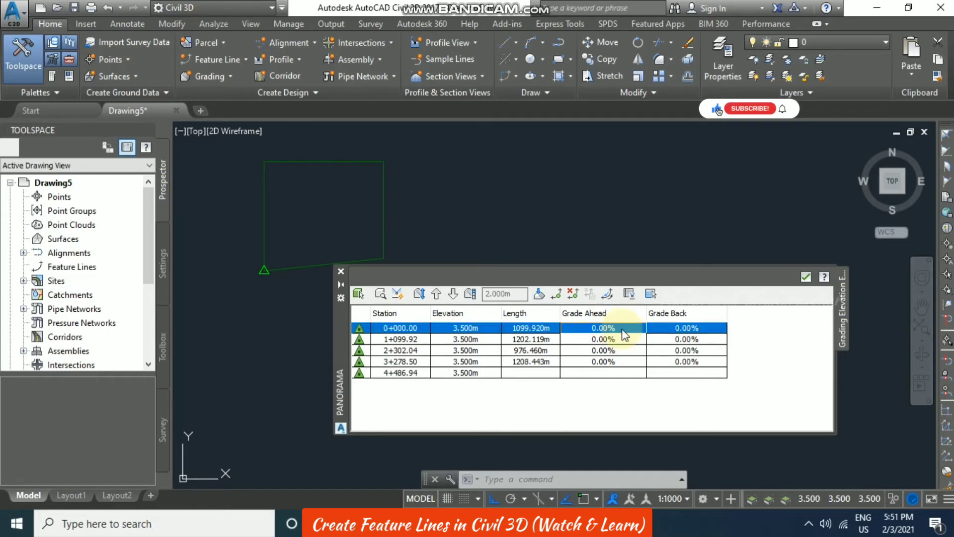
left_click(622, 330)
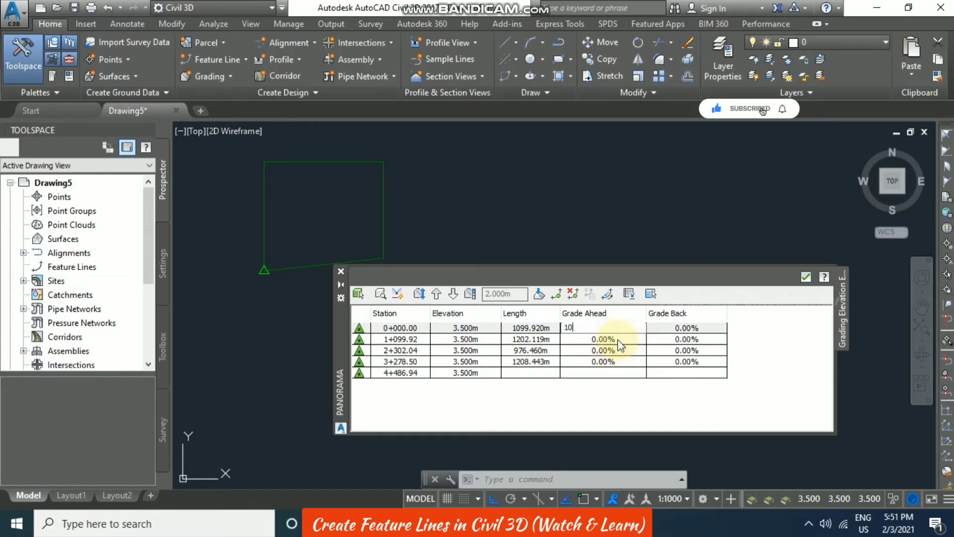
key("Return")
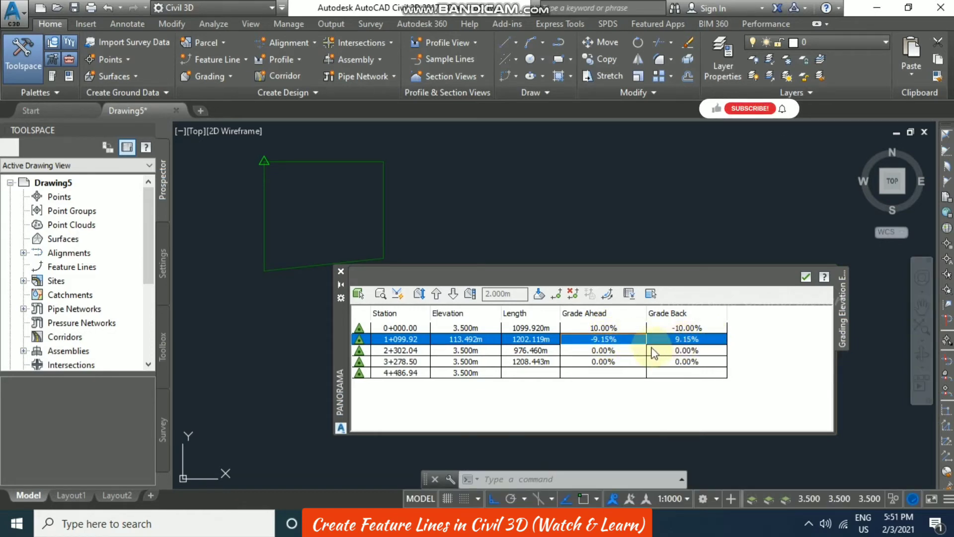
left_click(632, 351)
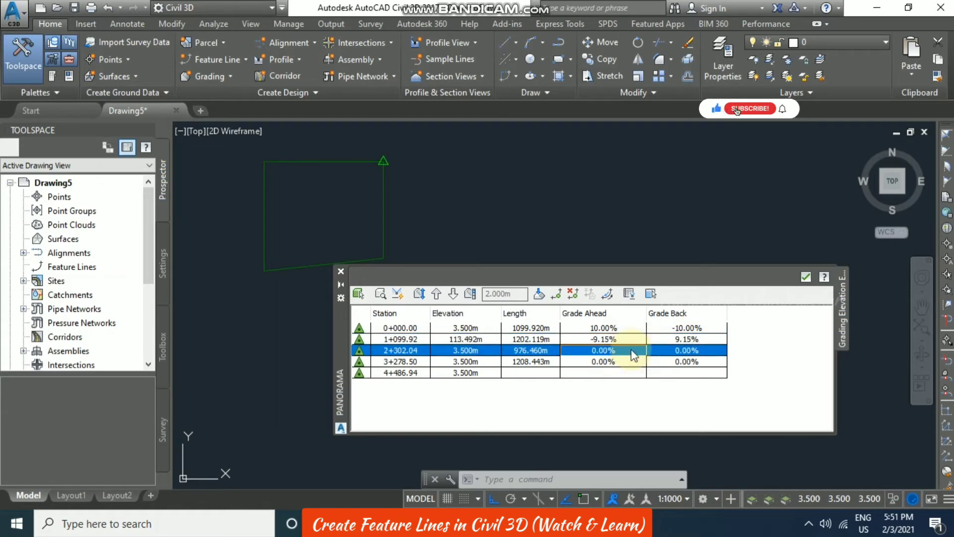
left_click(632, 351)
type("8")
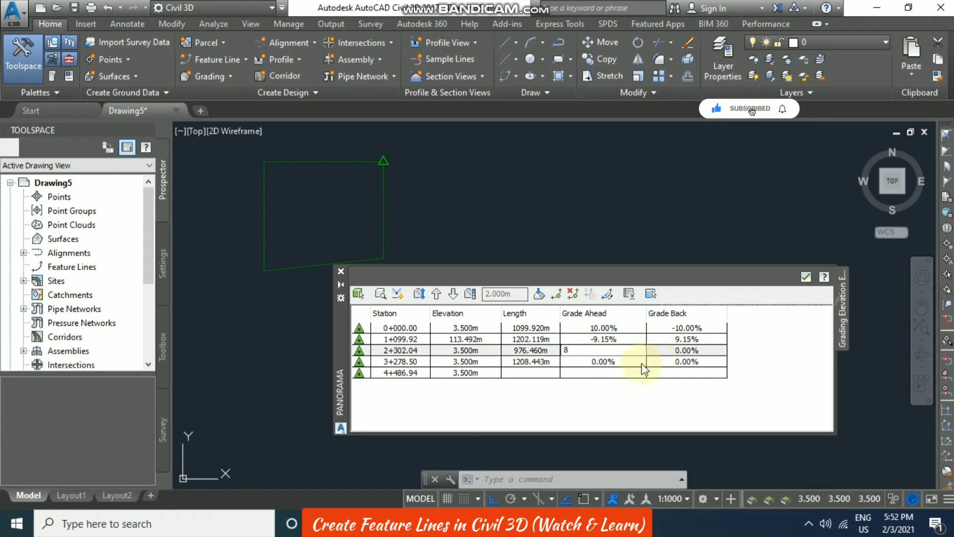
Step: Set the grade ahead at station 3+278.50 to -5%
left_click(622, 366)
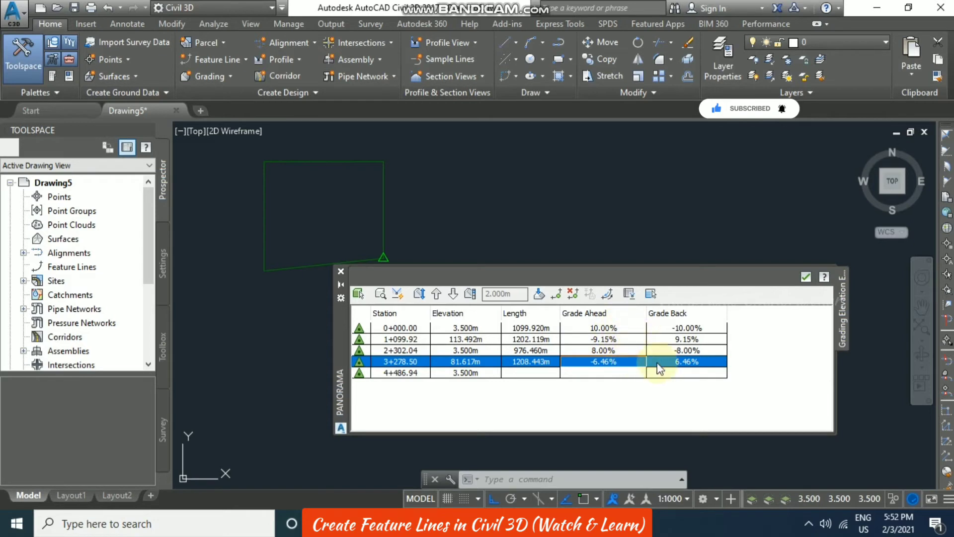
left_click(628, 362)
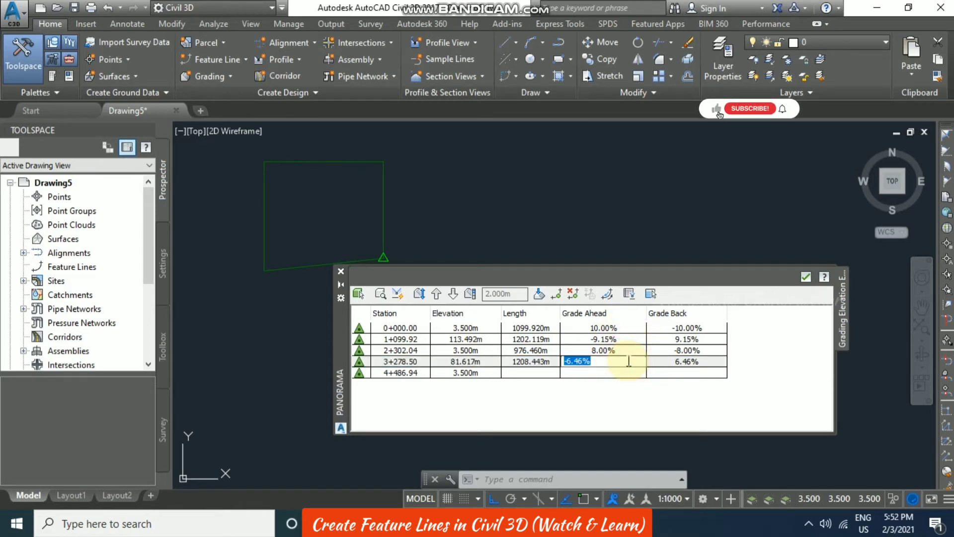
type("-5")
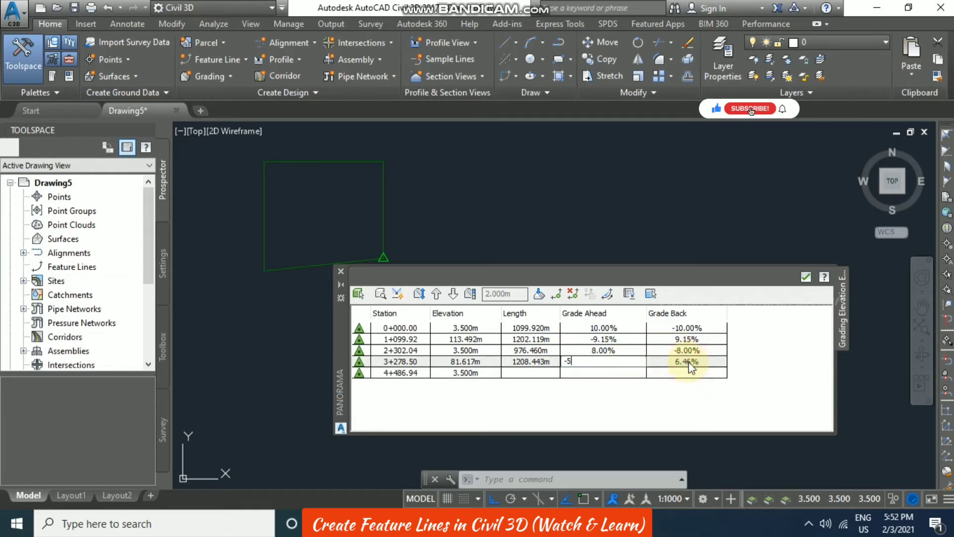
key("Return")
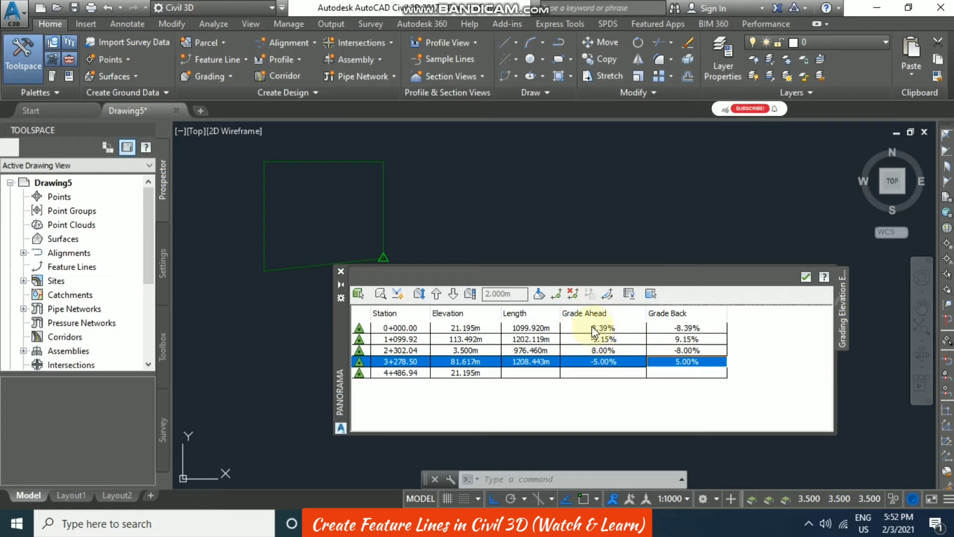
left_click(701, 414)
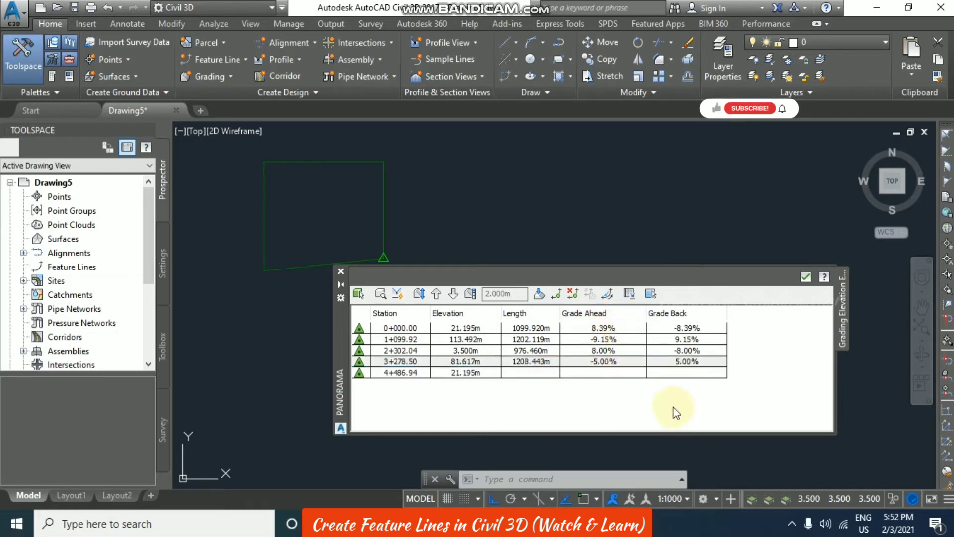
Step: Insert an elevation point midway along the feature line's east side at station 2+798.31, elevation 43.202 m, and delete it again
left_click(573, 294)
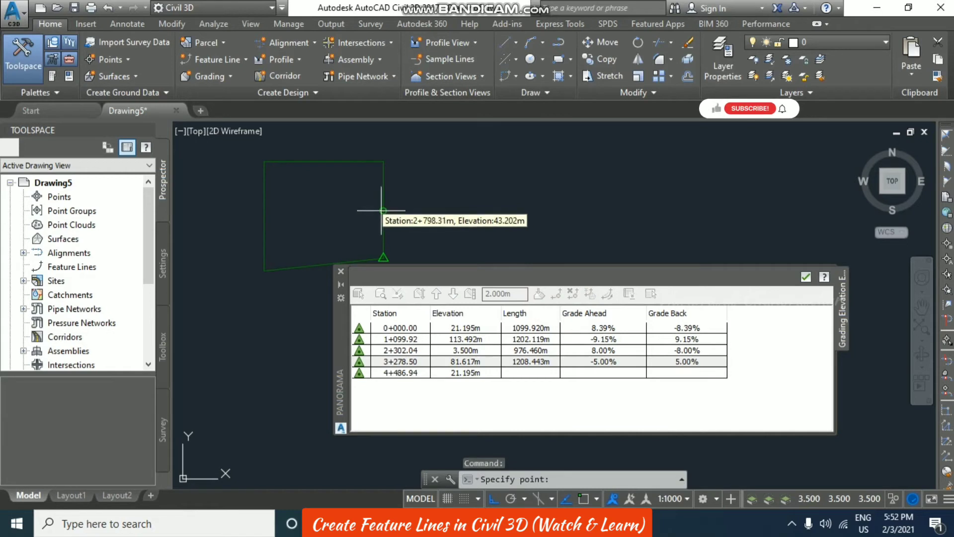
left_click(404, 207)
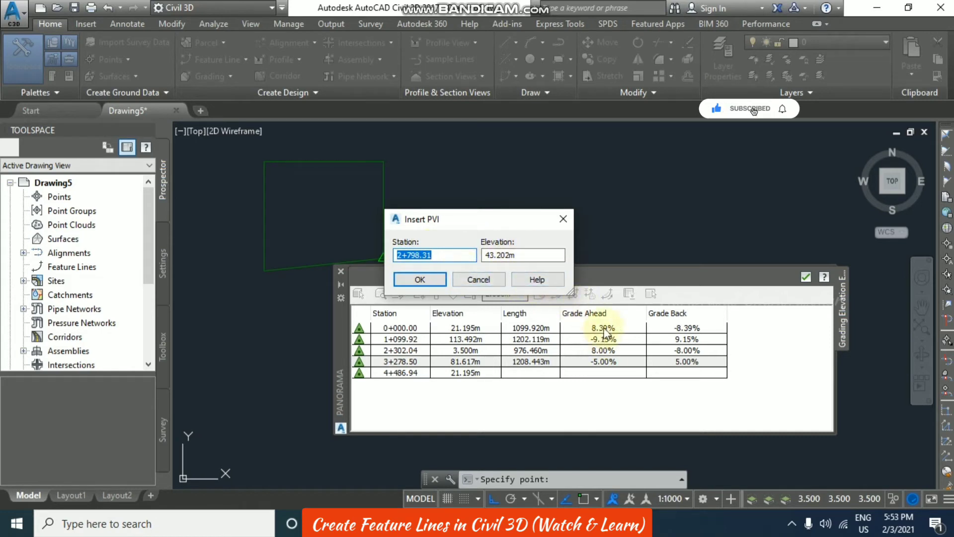
left_click(420, 279)
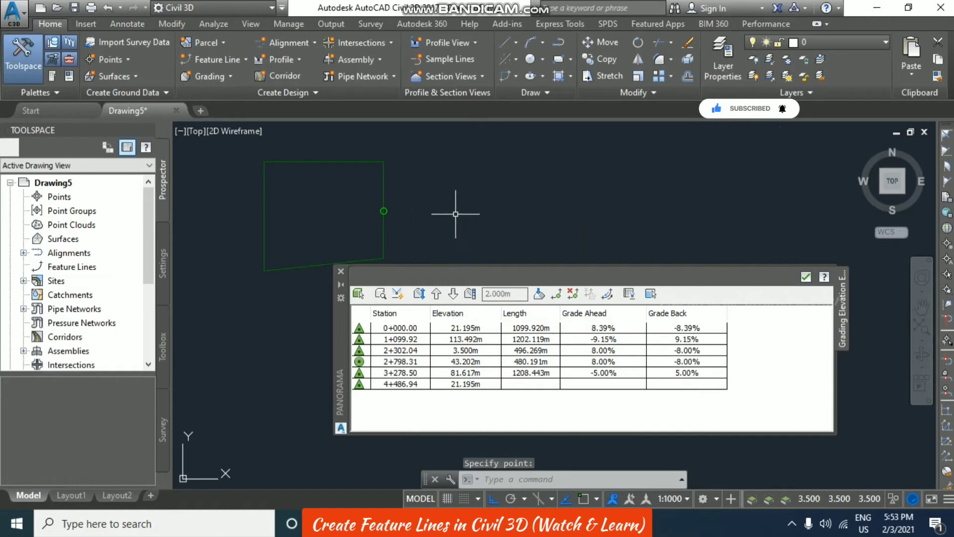
left_click(367, 362)
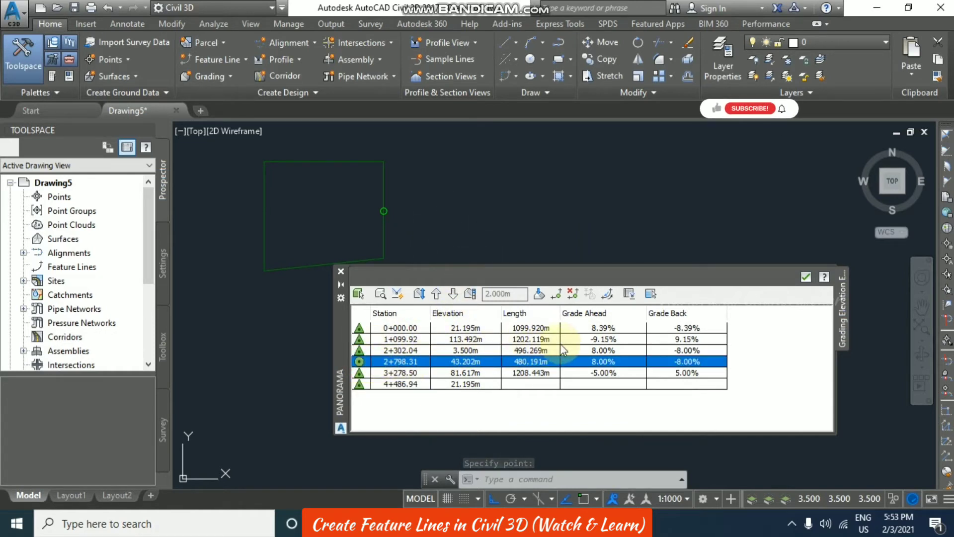
left_click(573, 293)
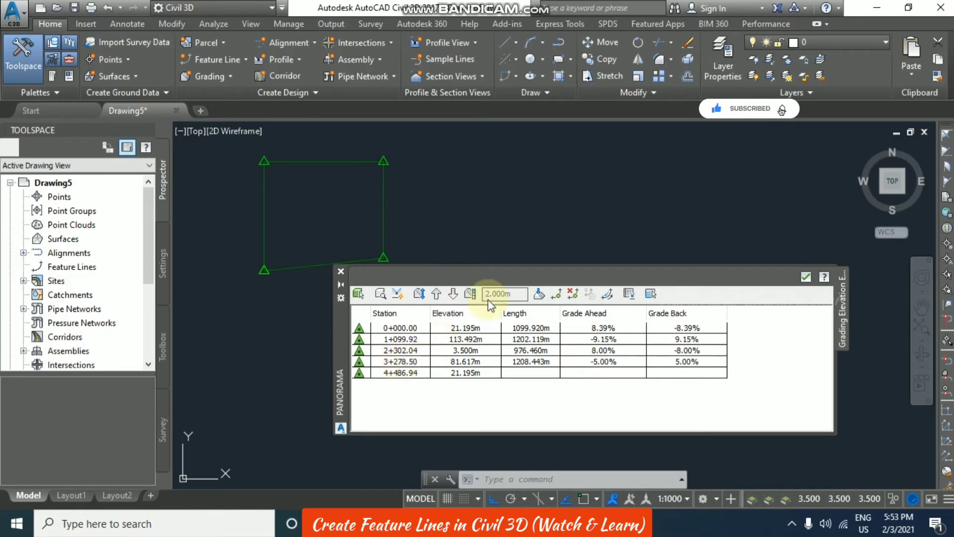
Step: Reverse the feature line's station direction, switch it back, and leave it reversed
left_click(608, 294)
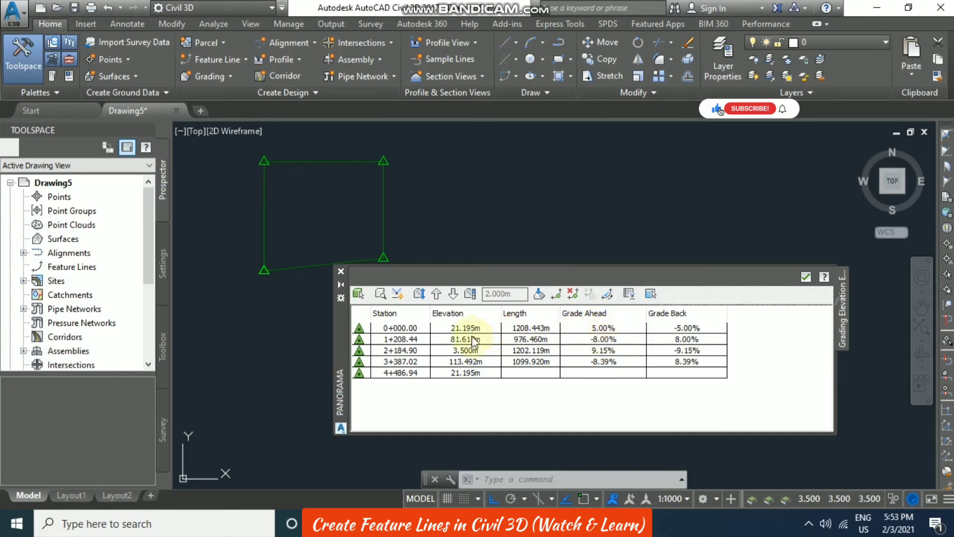
left_click(606, 295)
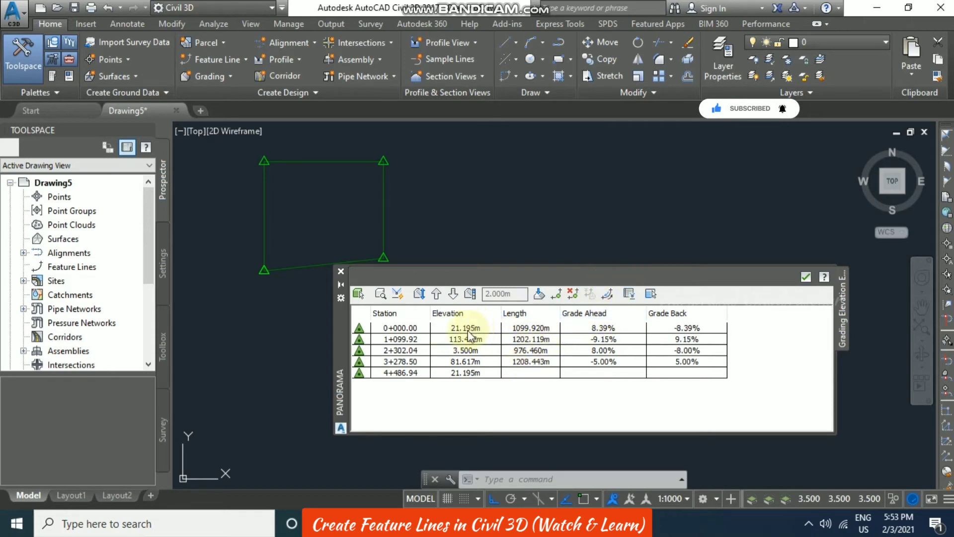
left_click(612, 298)
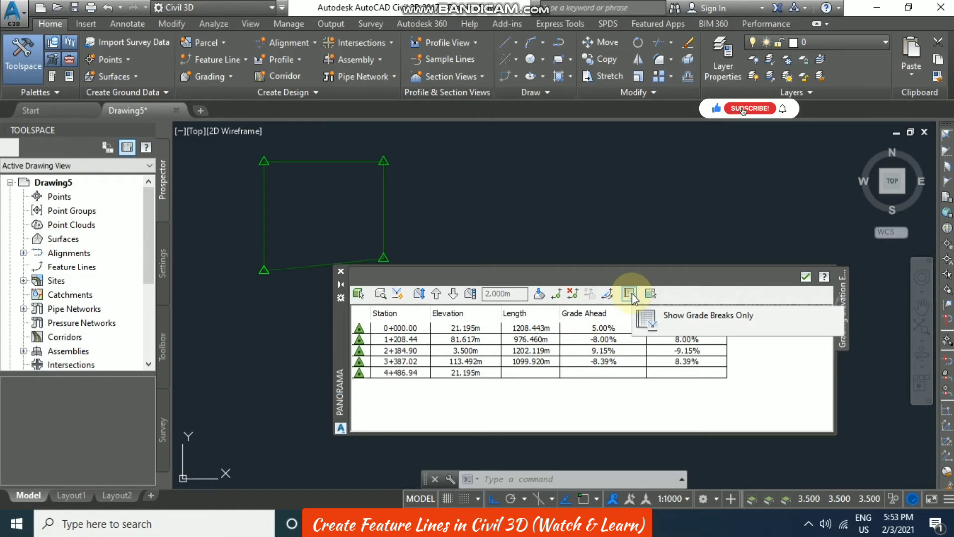
Step: Limit the Elevation Editor to showing grade breaks only
left_click(630, 295)
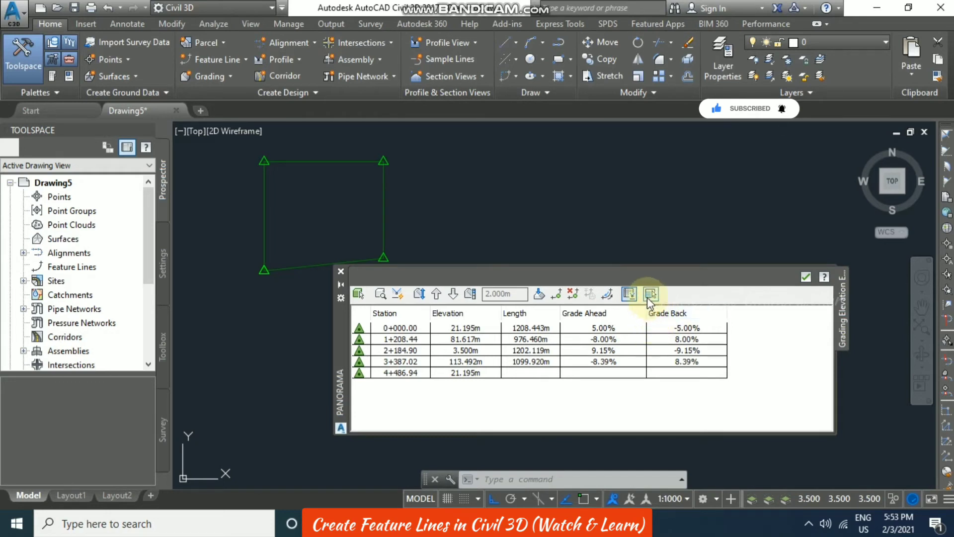
key("Escape")
key("Escape")
key("Escape")
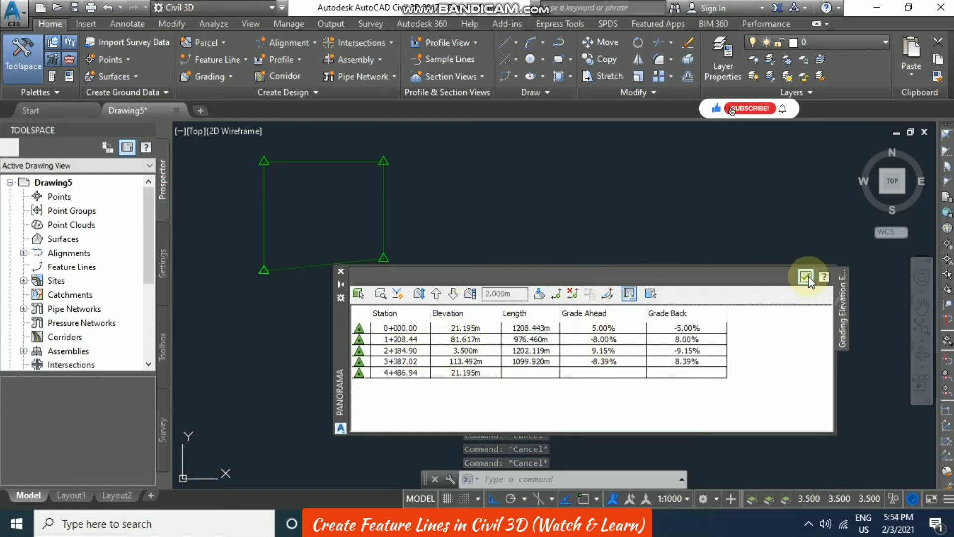
left_click(357, 294)
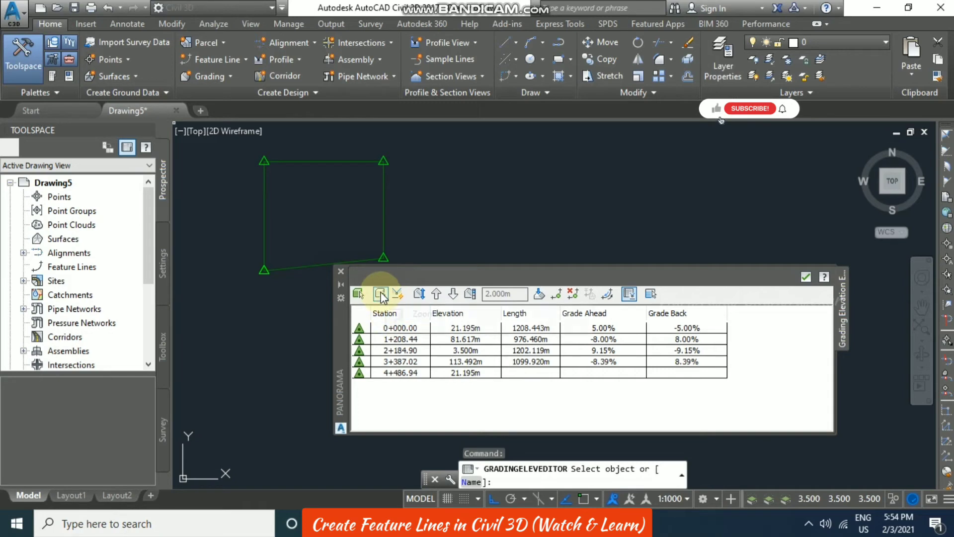
left_click(420, 295)
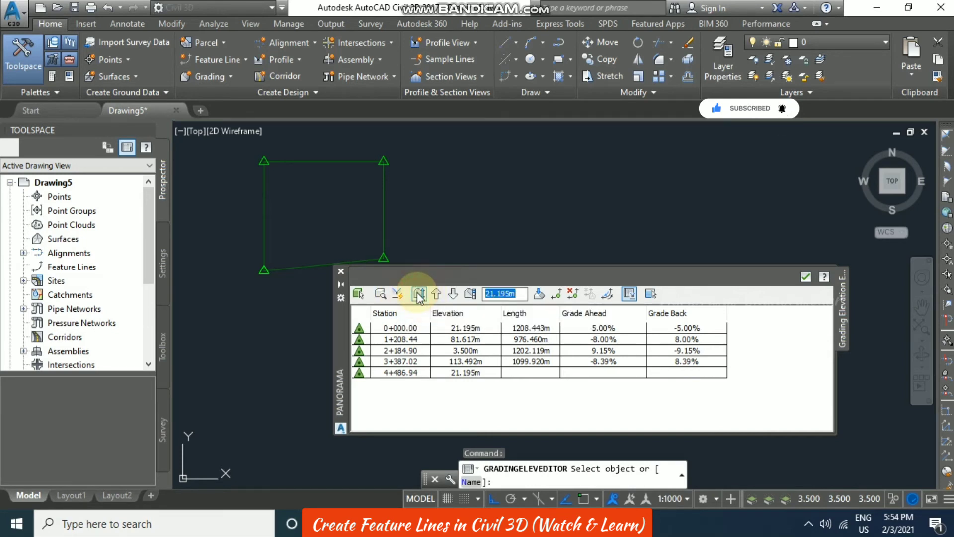
left_click(422, 297)
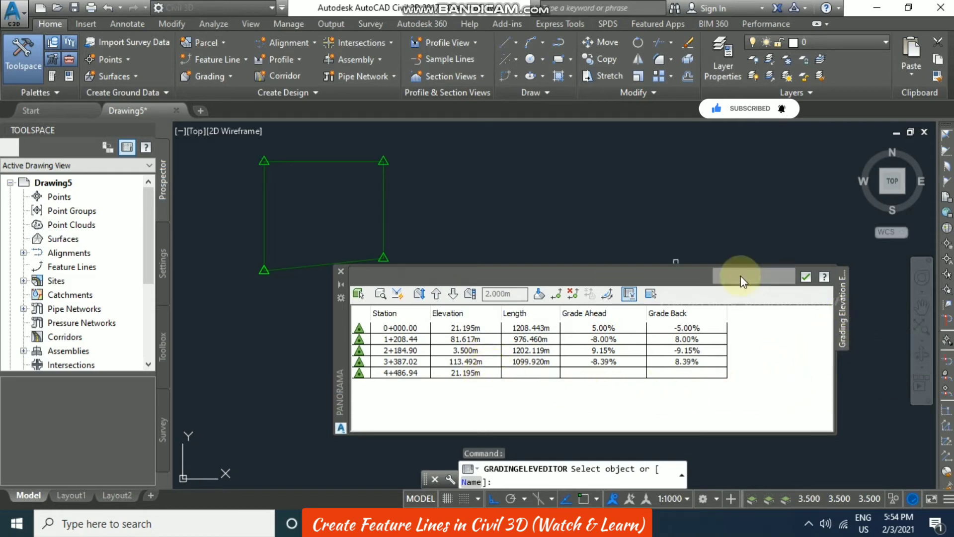
Step: Close the Elevation Editor, cancelling its pending object selection, and switch the drawing to the SW Isometric view
left_click(805, 277)
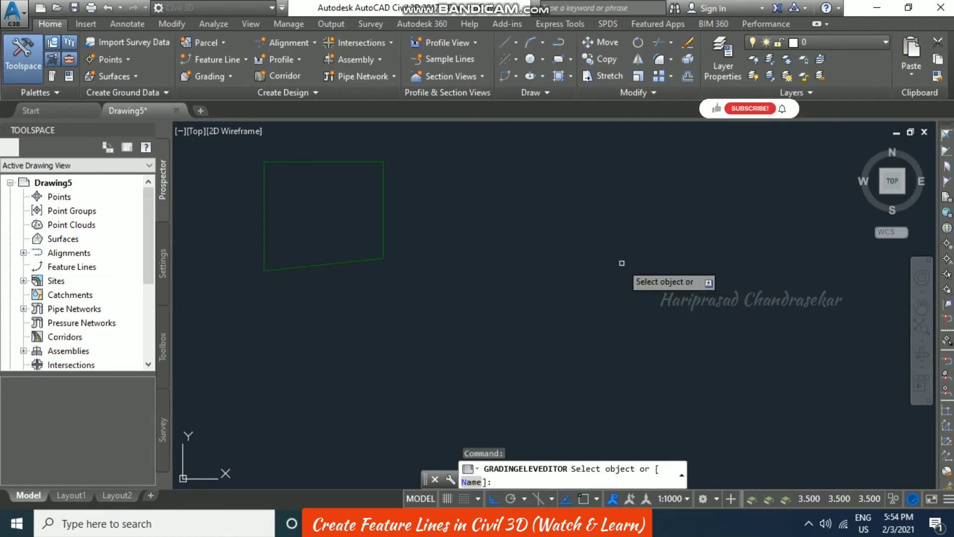
key("Escape")
middle_click_drag(435, 234, 475, 256)
scroll(477, 257, "up", 2)
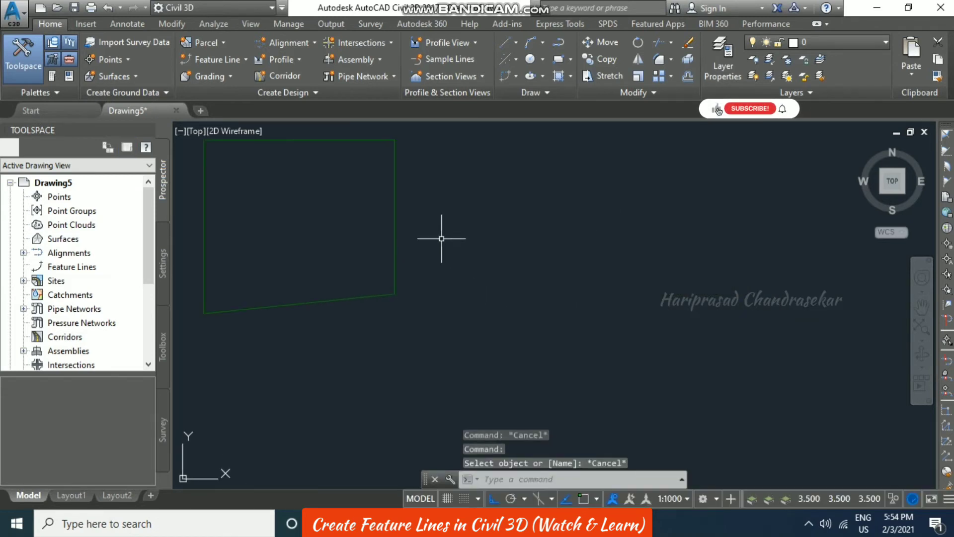
left_click(880, 192)
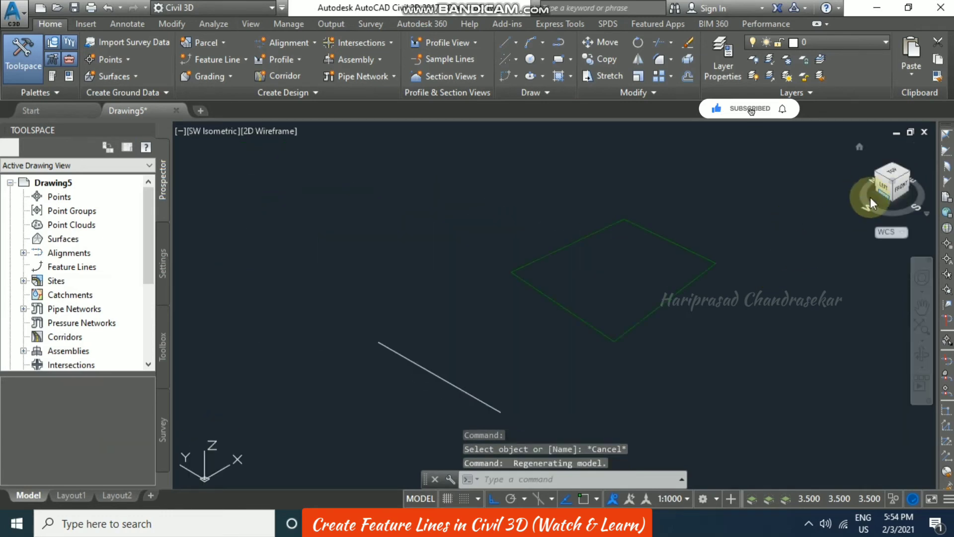
Step: Inspect the feature line's elevation differences in the Front view and return to the Top view
left_click(867, 204)
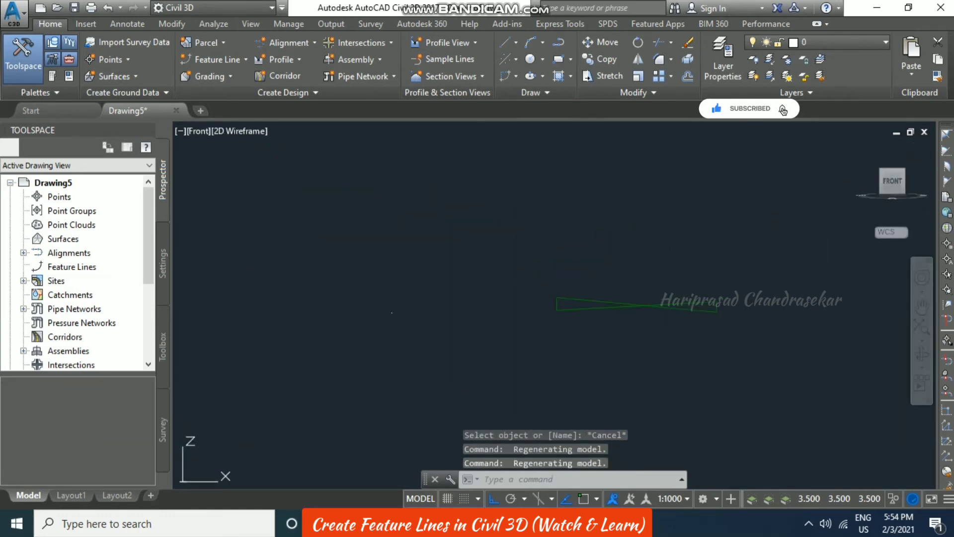
scroll(645, 304, "up", 5)
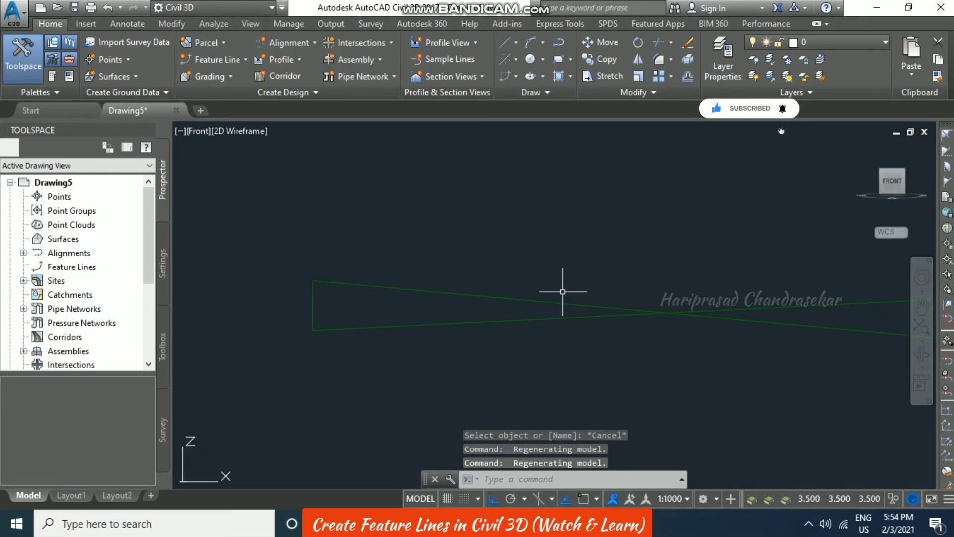
scroll(382, 278, "down", 5)
scroll(432, 278, "up", 3)
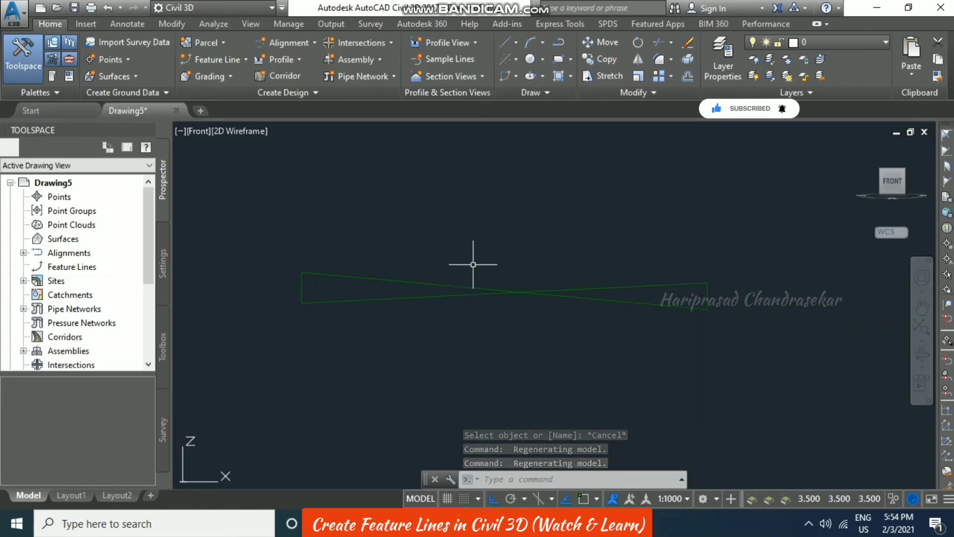
left_click(878, 178)
left_click(907, 172)
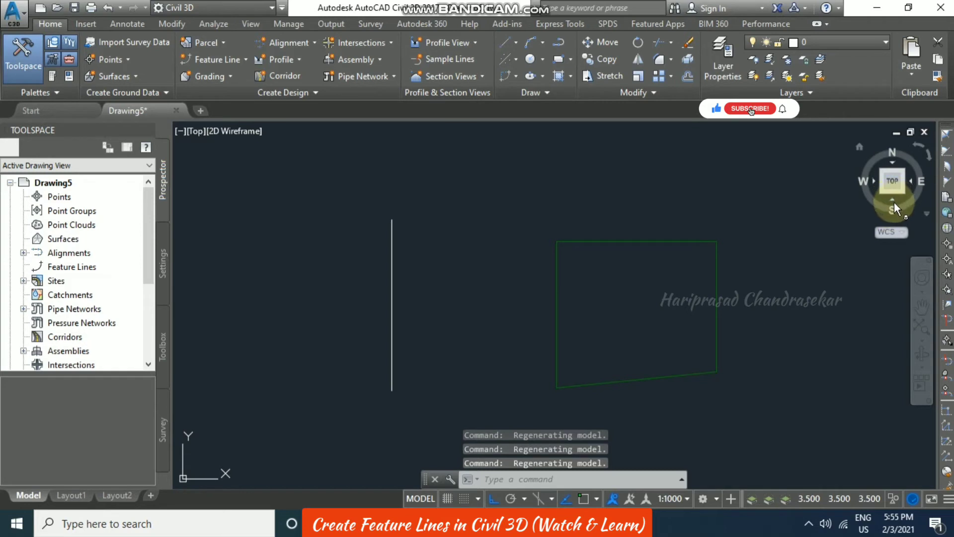
Step: Inspect the feature line in a tilted view between Top and Front, and return to the Top view
left_click(894, 202)
left_click(899, 184)
left_click(897, 194)
left_click_drag(892, 177, 881, 176)
left_click(879, 170)
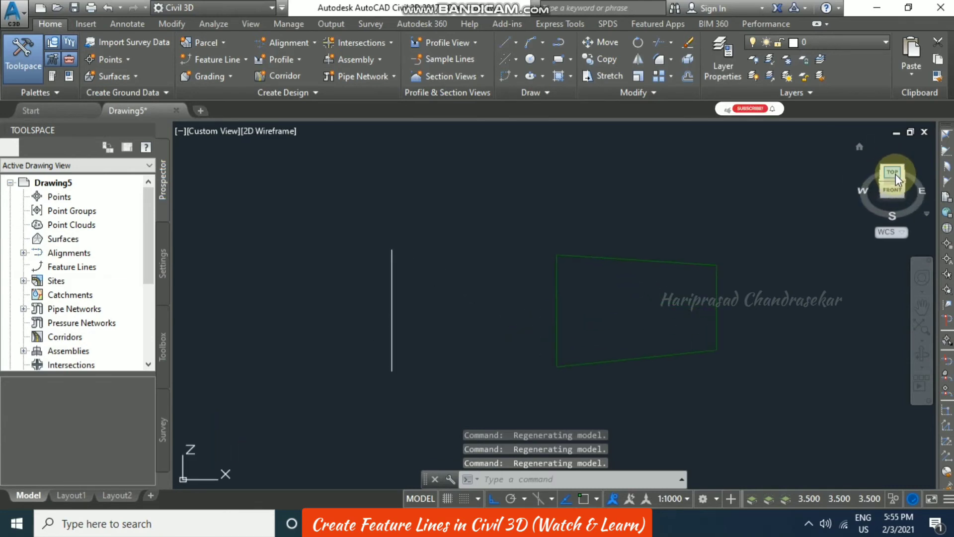
middle_click_drag(728, 266, 671, 262)
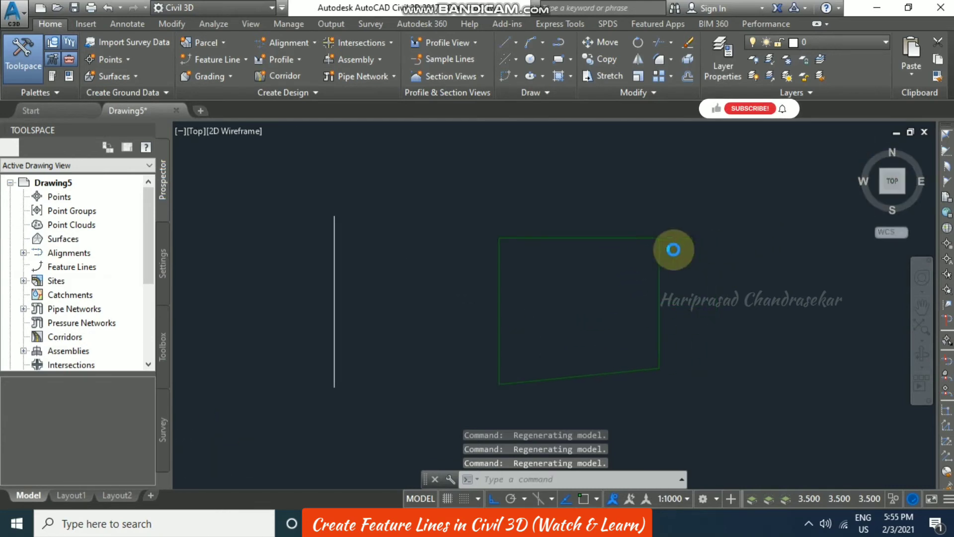
key("Escape")
left_click(605, 239)
middle_click_drag(695, 214, 667, 215)
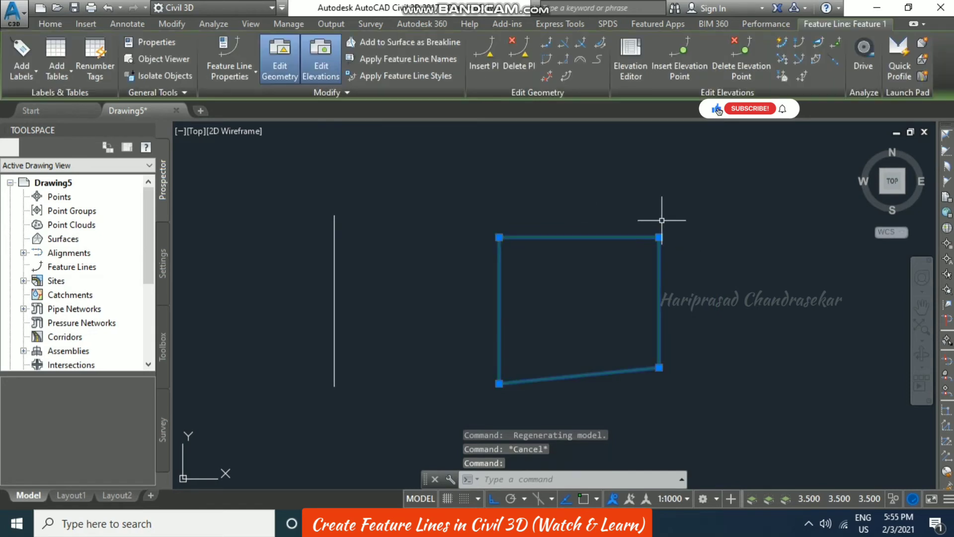
key("Escape")
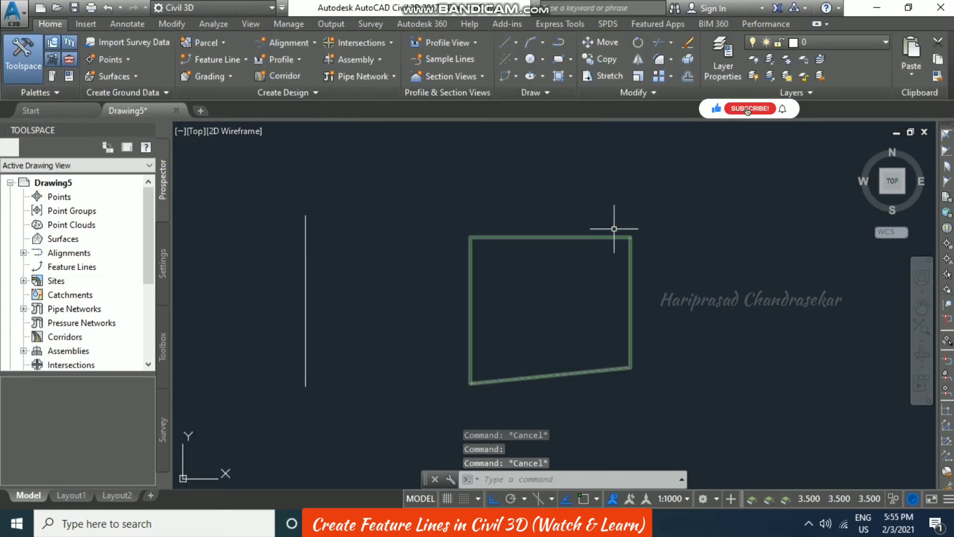
left_click(600, 238)
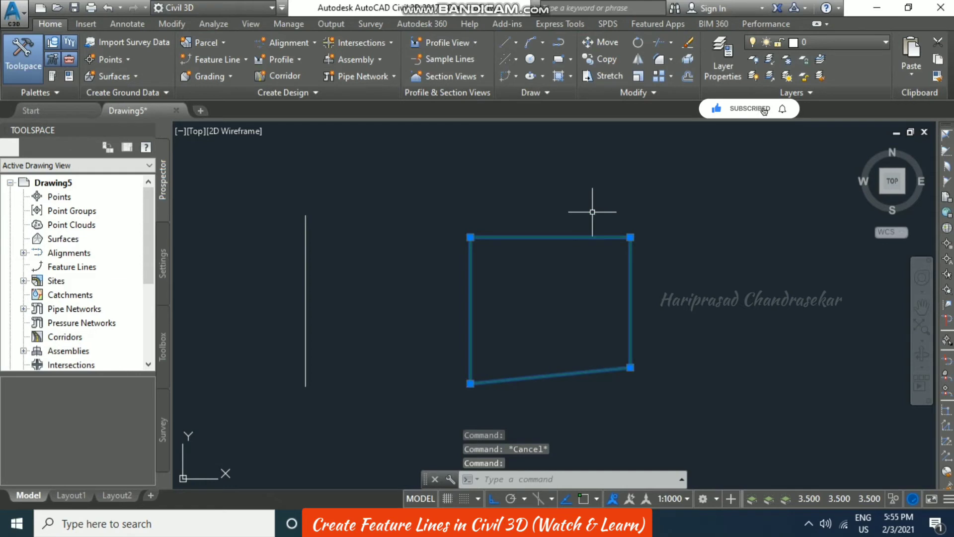
key("Escape")
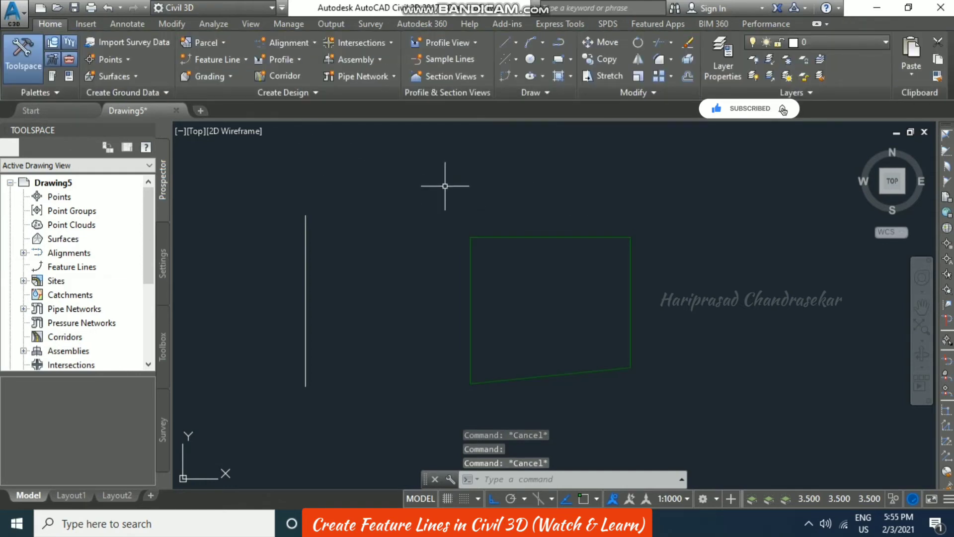
Step: Set up a new feature line in Site 1 with naming enabled, style Basic Feature Line and layer C-TOPO-FEAT
left_click(213, 60)
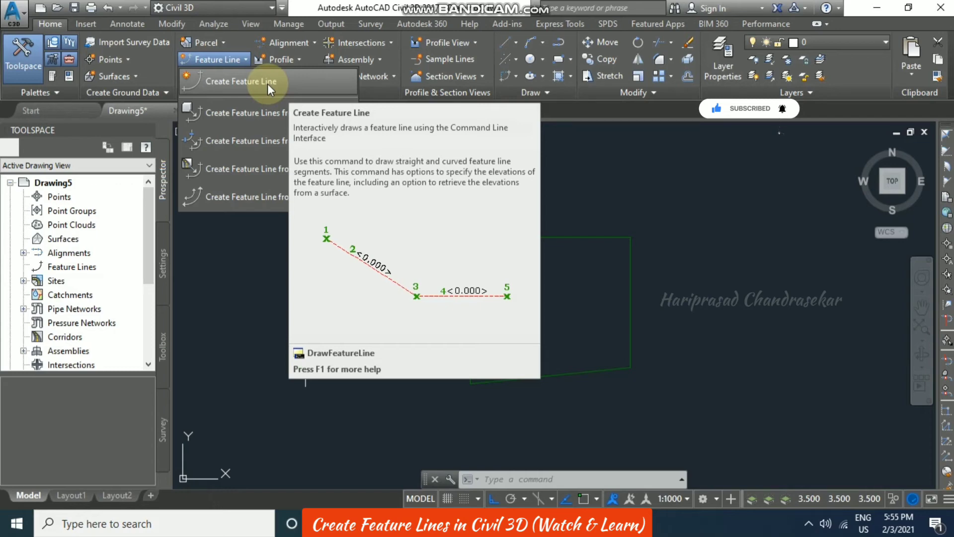
left_click(268, 83)
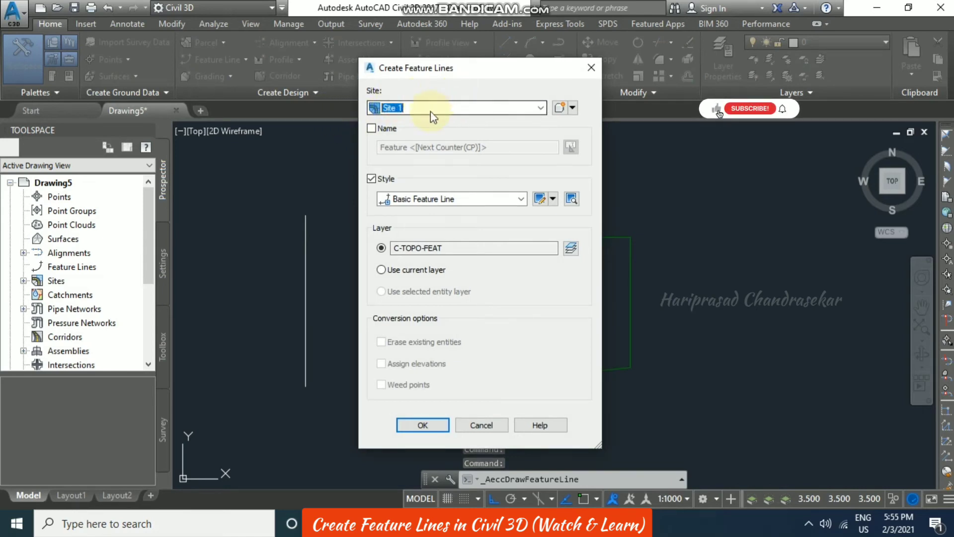
left_click(372, 128)
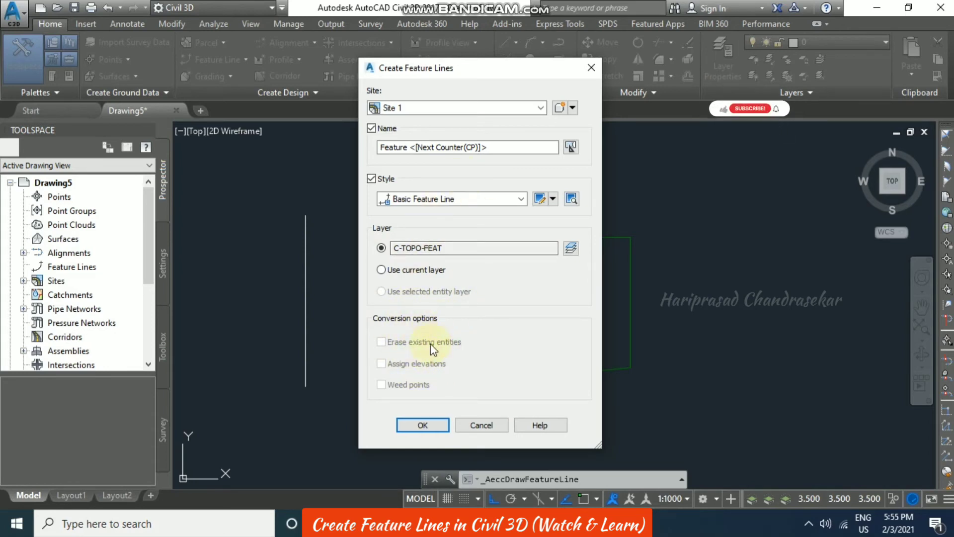
left_click(436, 420)
Step: Draw a closed four-sided feature line east of the first, starting at elevation 2, with sides about 1183, 1311 and 1083 m at grade 0.00
middle_click_drag(718, 314, 471, 315)
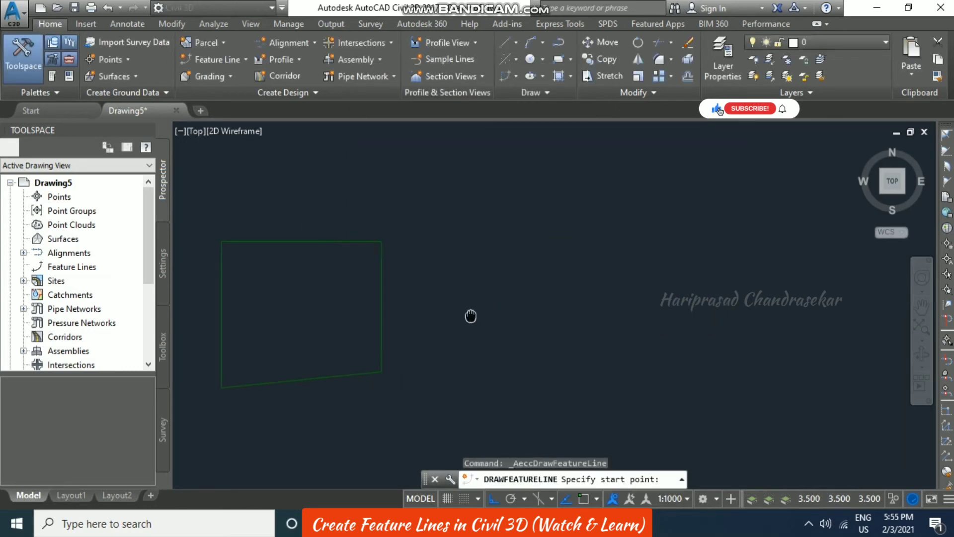
left_click(555, 358)
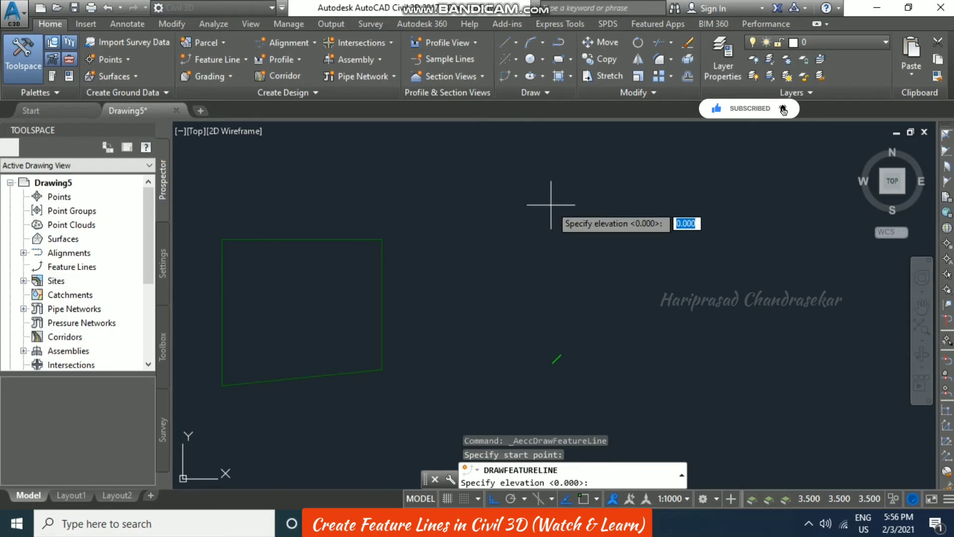
key("Return")
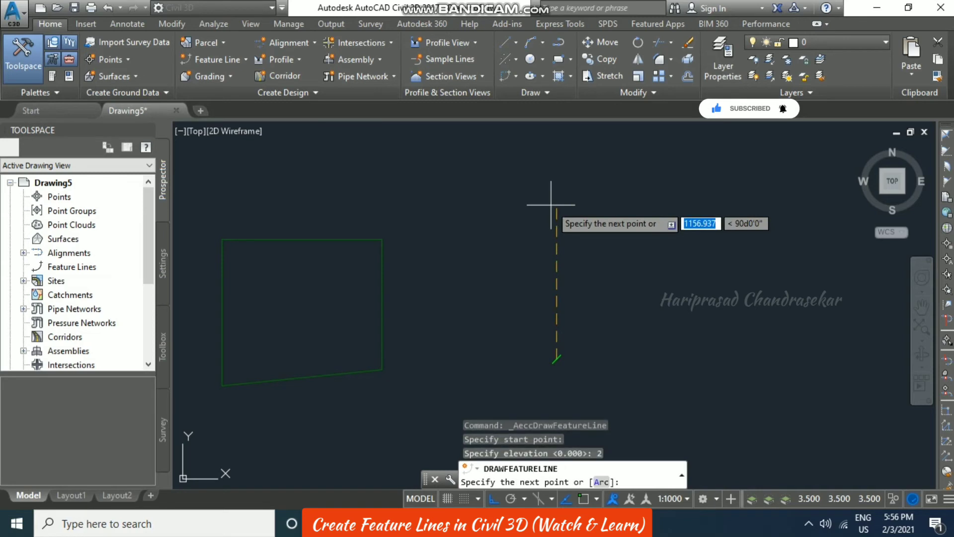
left_click(552, 201)
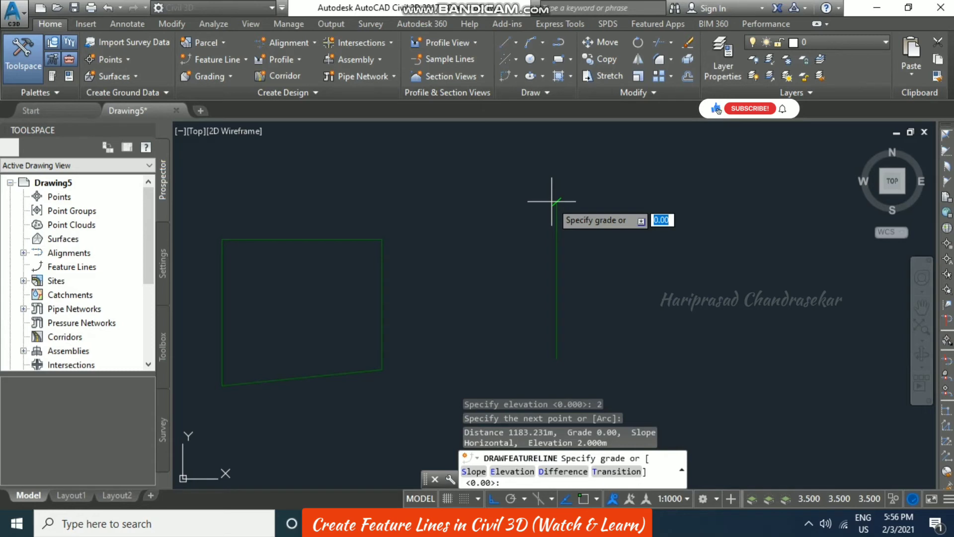
key("Return")
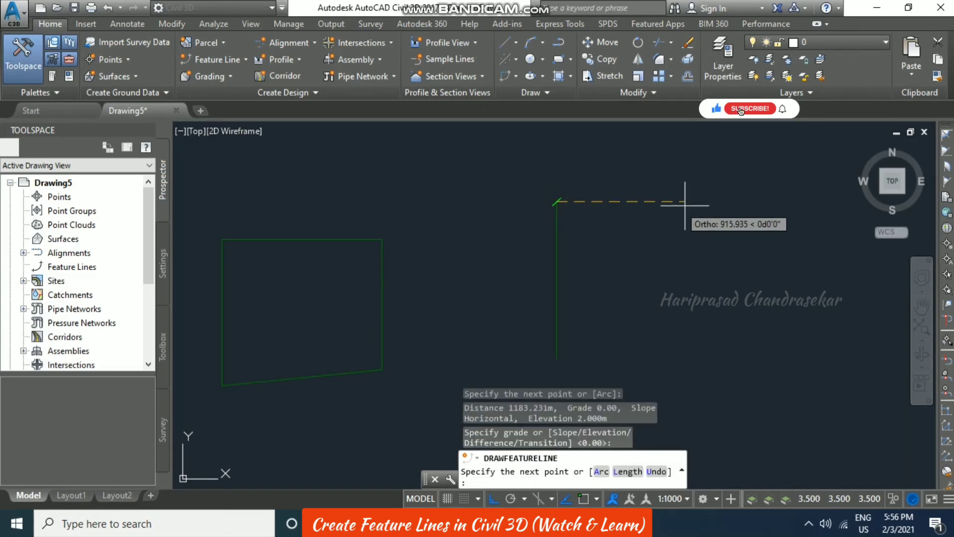
left_click(731, 207)
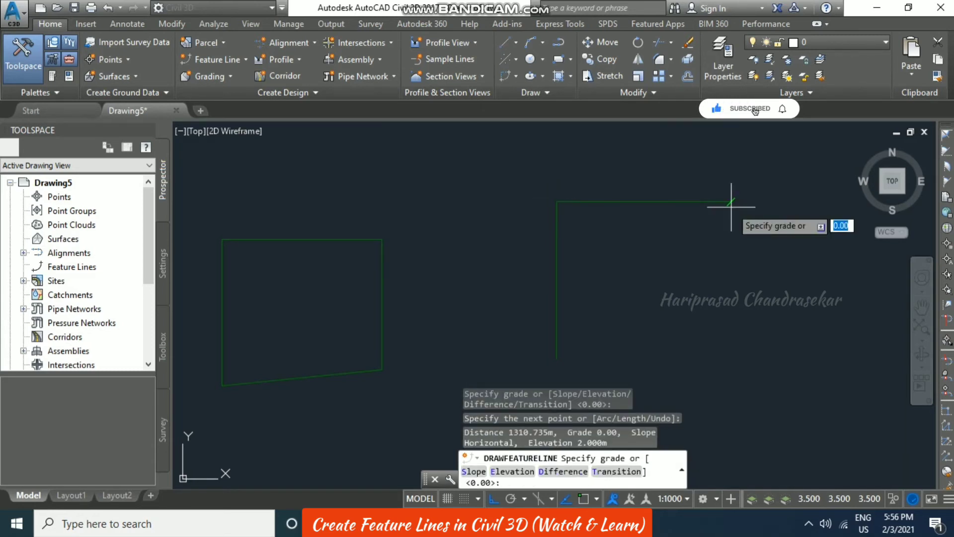
key("Return")
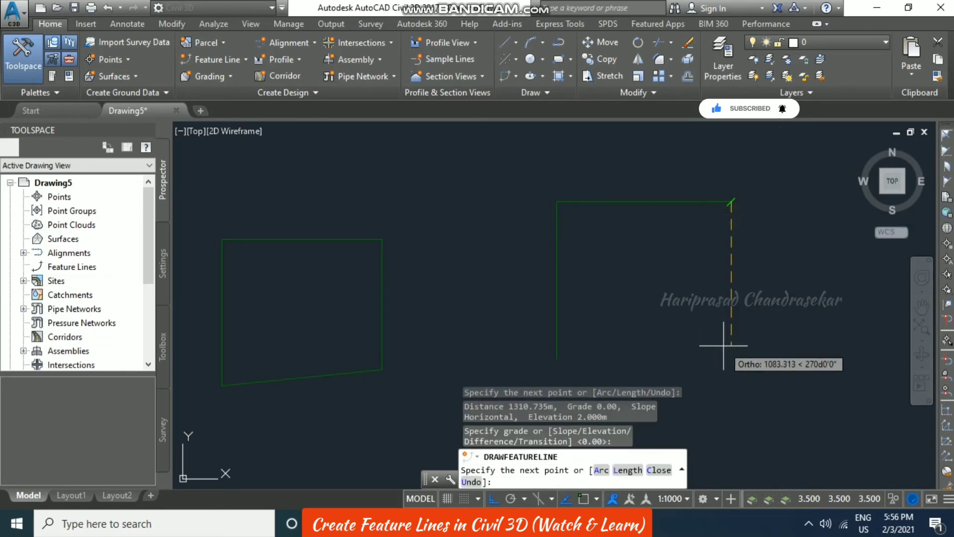
left_click(723, 346)
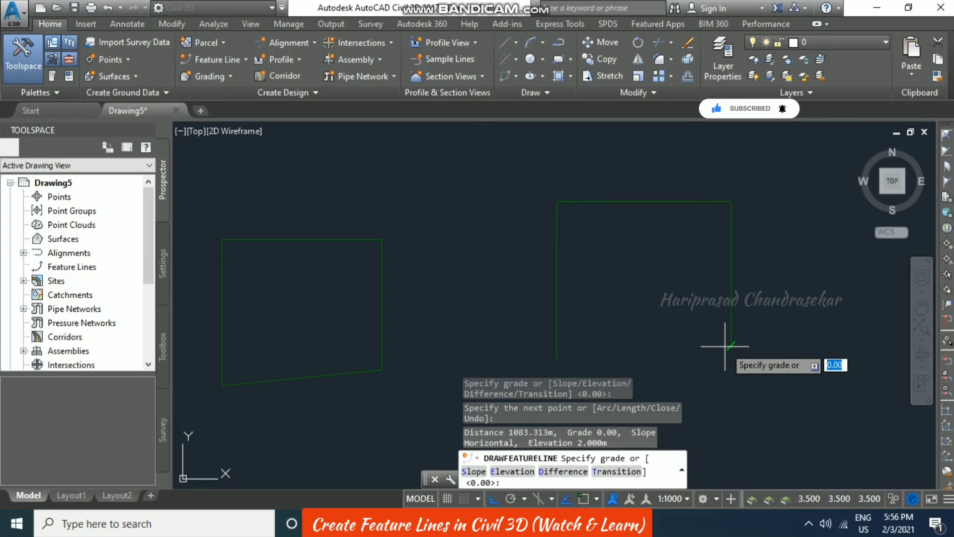
key("Return")
type("c")
key("Return")
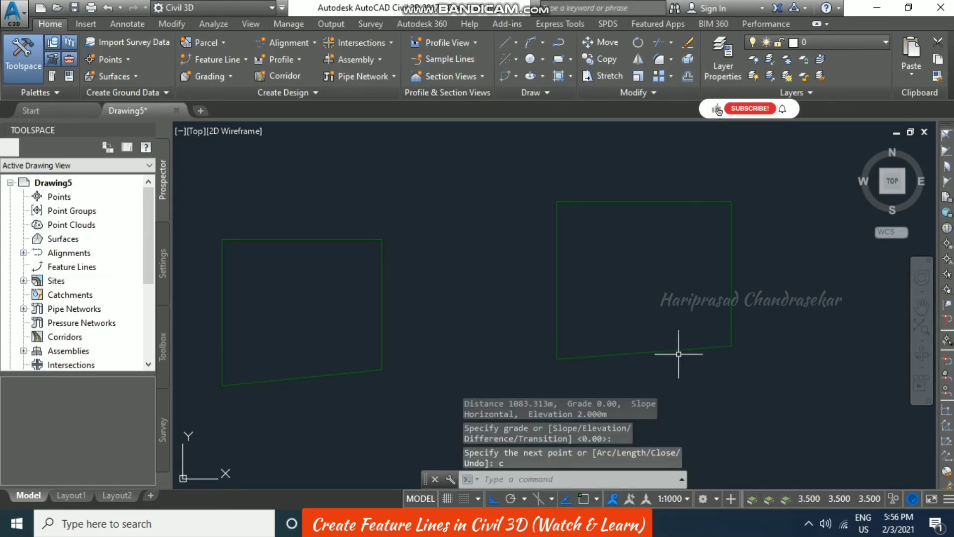
scroll(709, 254, "down", 2)
left_click(683, 221)
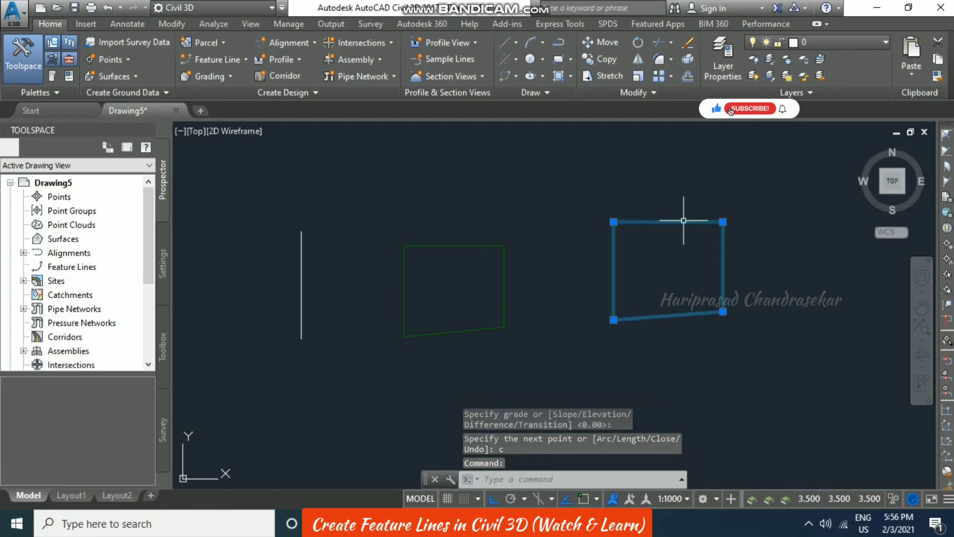
left_click(234, 72)
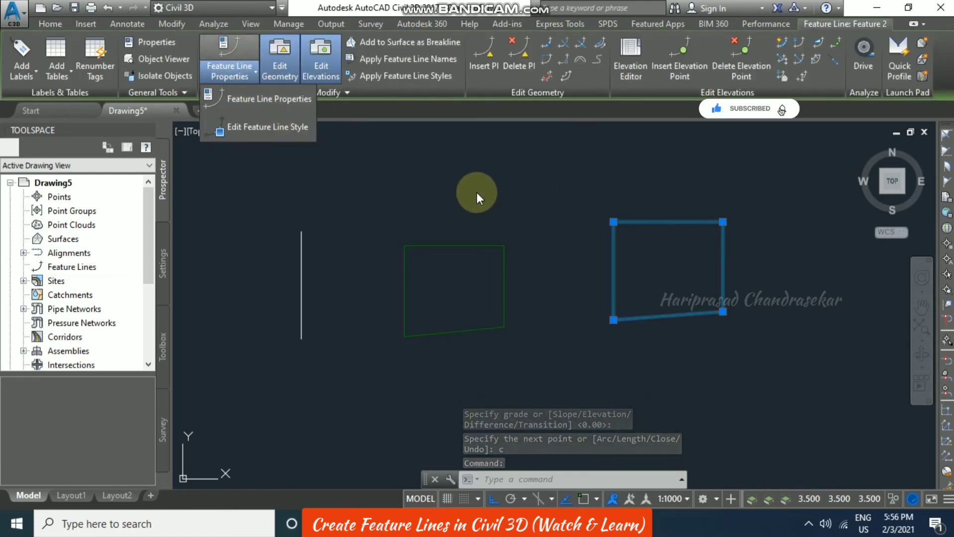
left_click(285, 137)
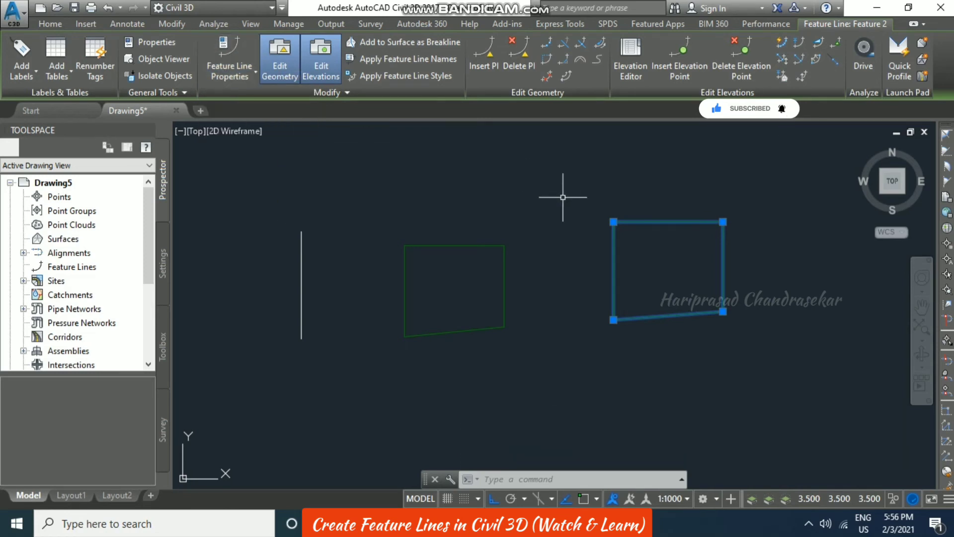
key("Escape")
key("Escape")
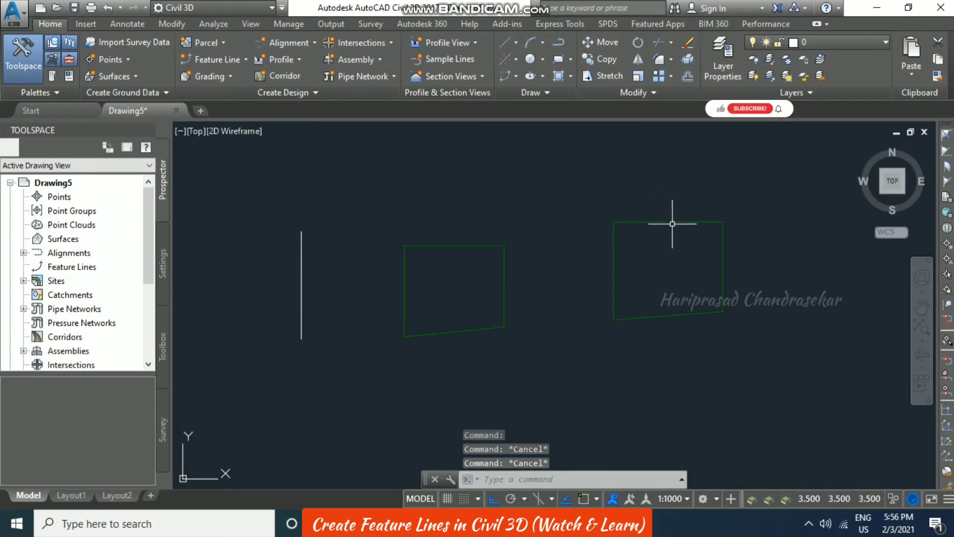
left_click(673, 219)
key("Escape")
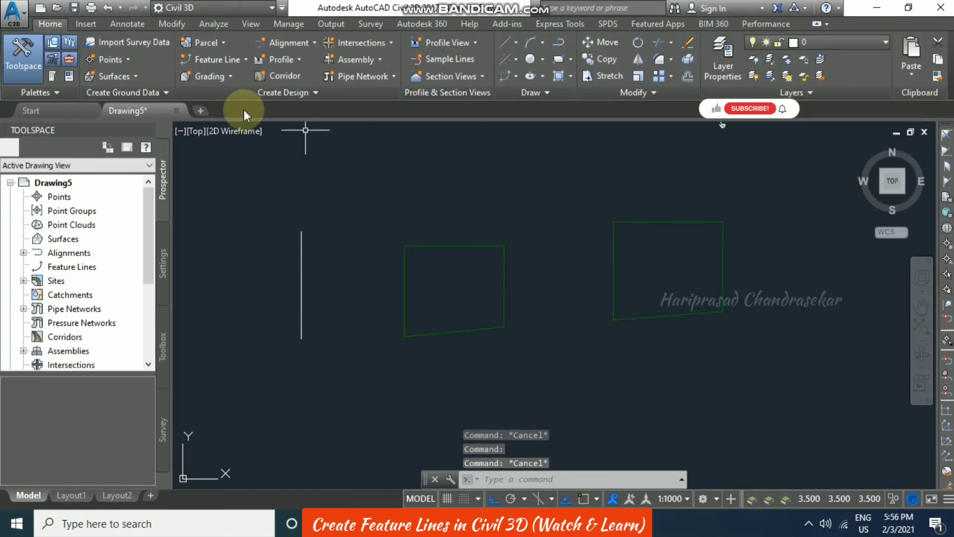
left_click(227, 61)
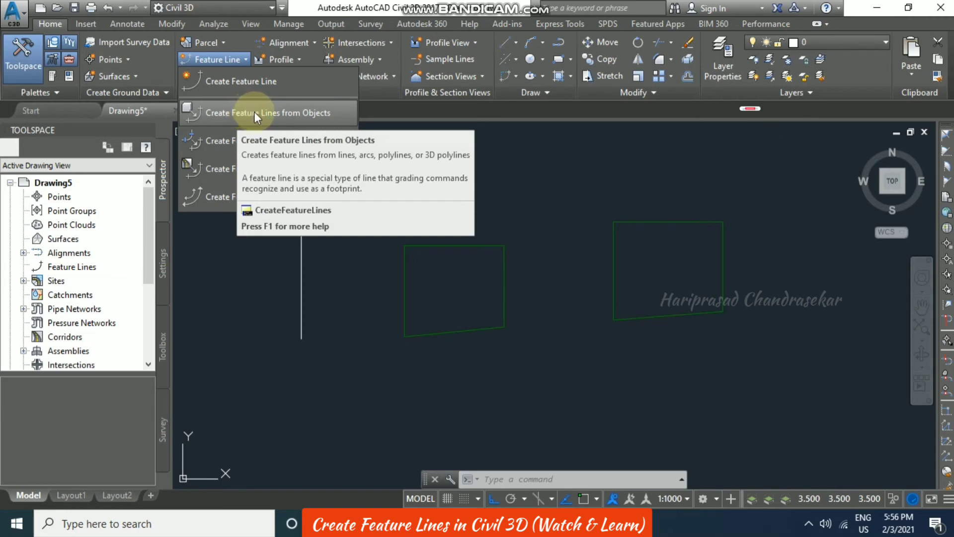
key("Escape")
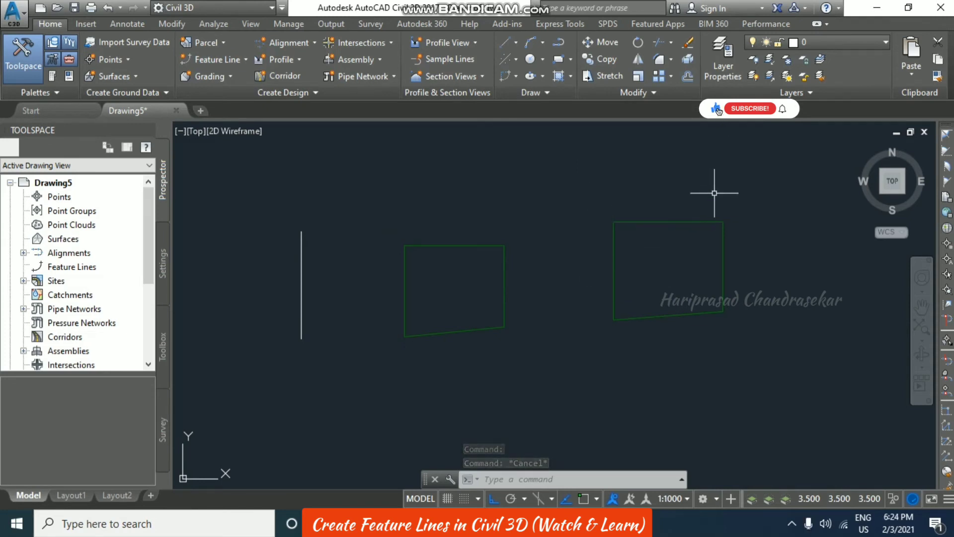
Step: Insert a PI into the second feature line's north side, pulled outward into a central peak, at elevation 2.000
left_click(699, 222)
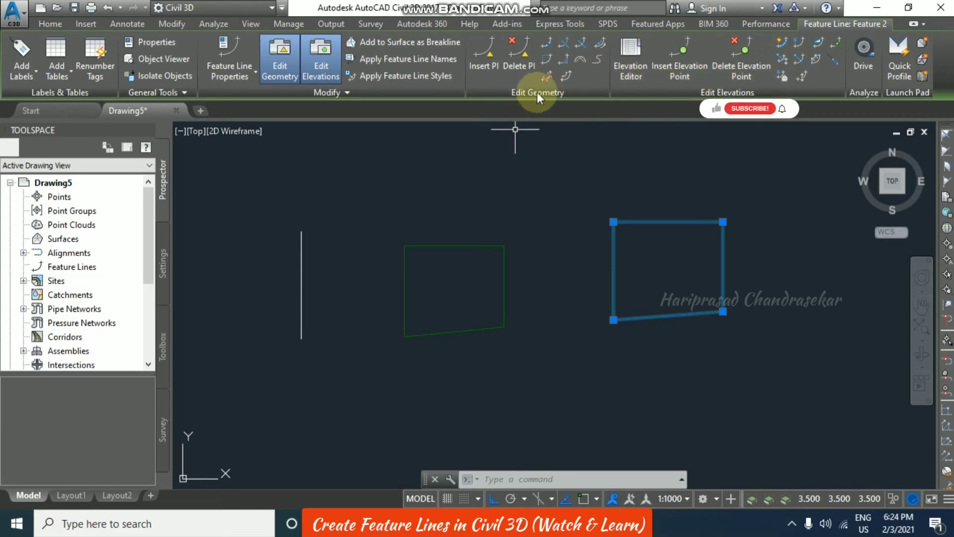
left_click(483, 64)
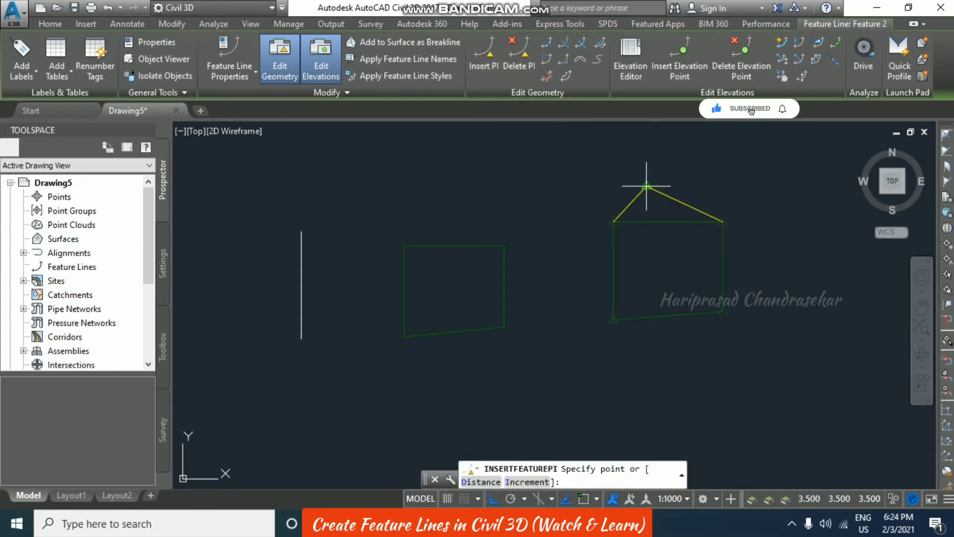
left_click(664, 166)
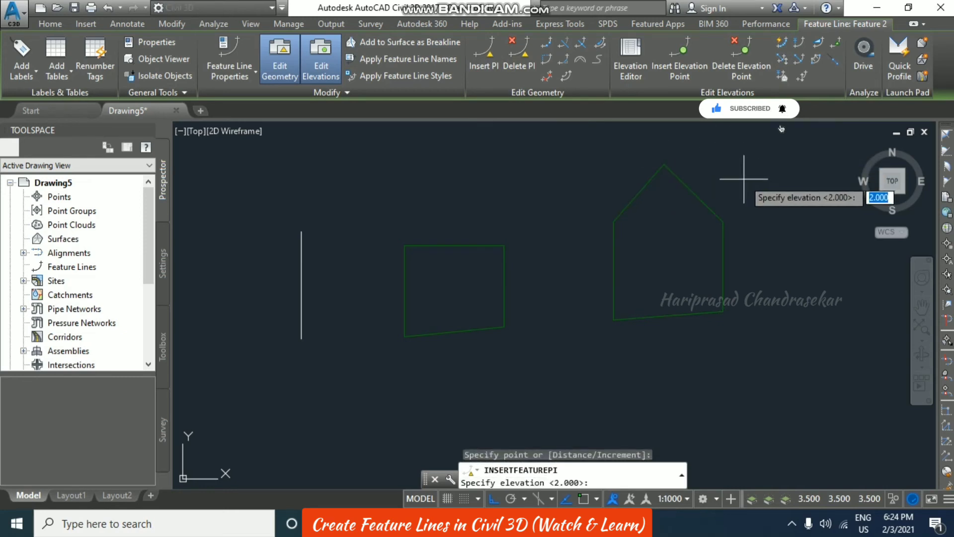
key("Escape")
left_click(665, 160)
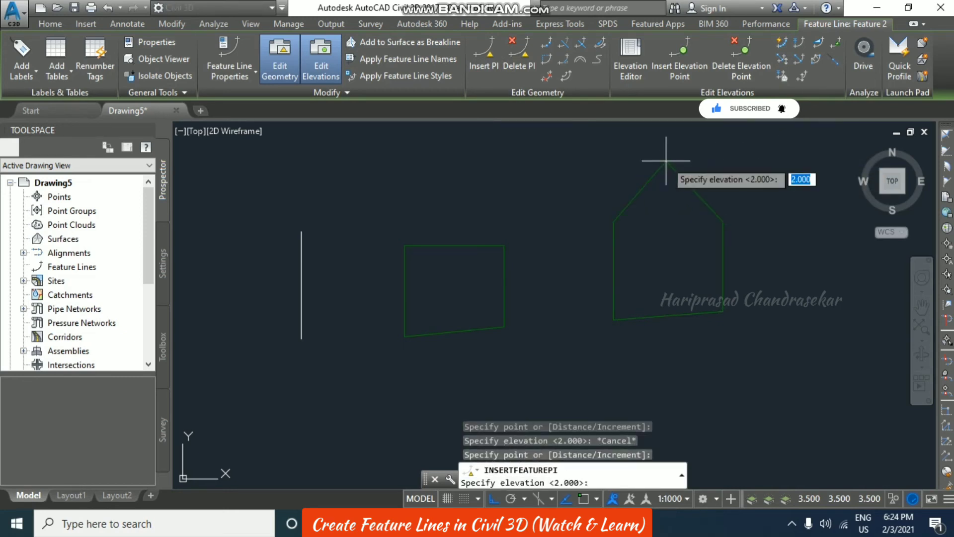
key("Return")
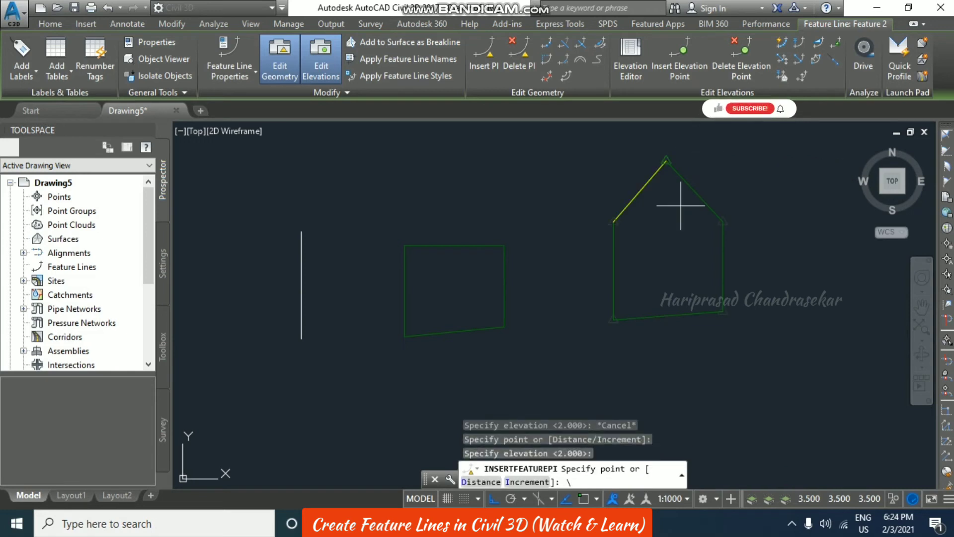
key("Escape")
key("Escape")
left_click(677, 176)
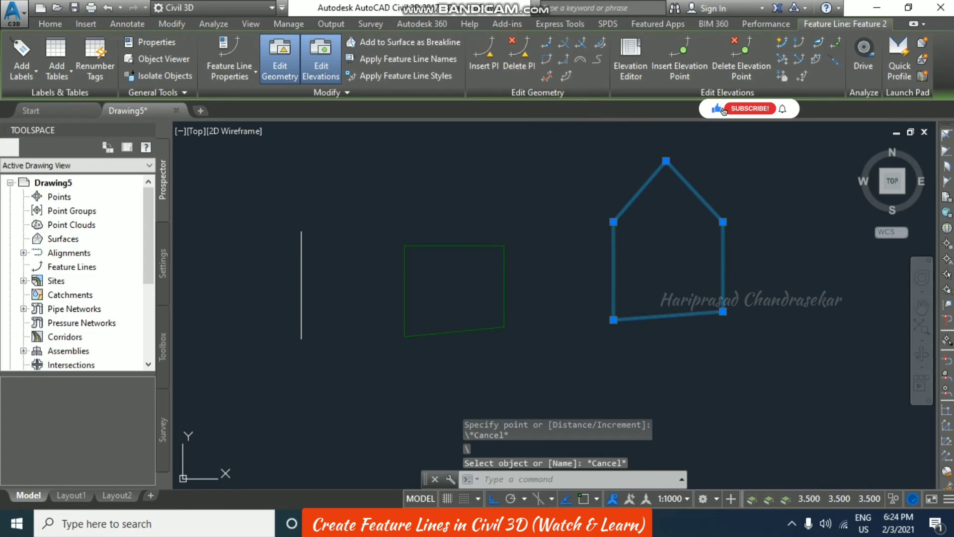
Step: Delete the PI at the northwest shoulder of the second feature line, west of its peak
left_click(518, 55)
left_click(615, 220)
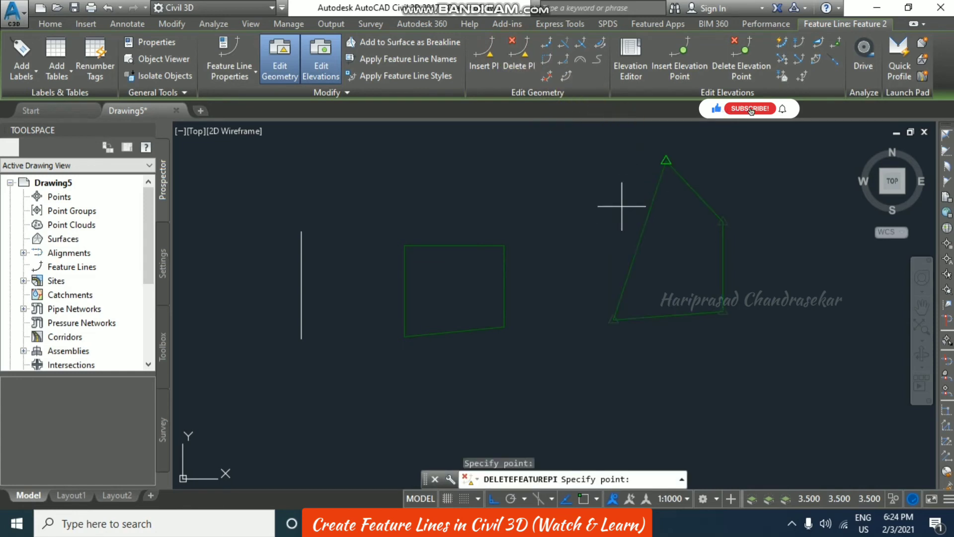
key("Escape")
key("Escape")
key("Escape")
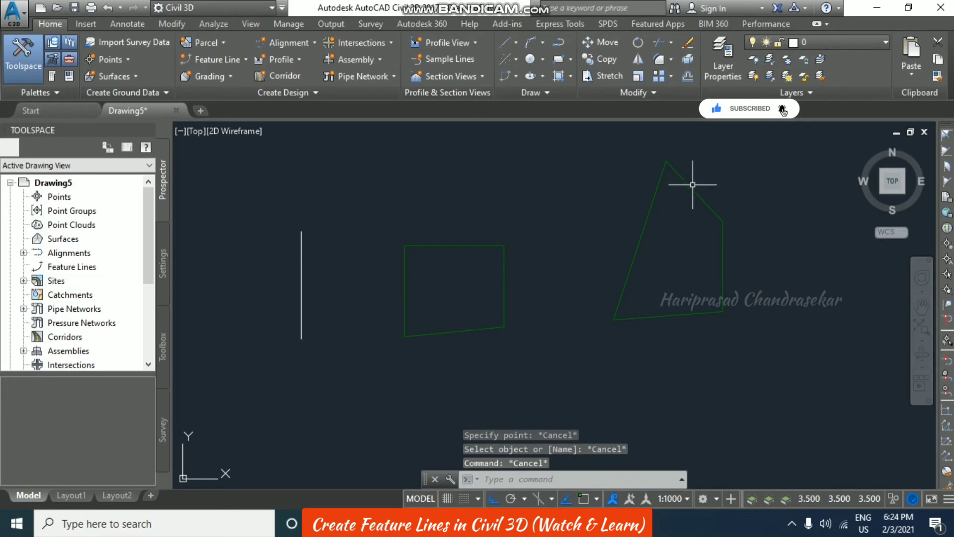
Step: Break the second feature line's slanted west side between two points, leaving a gap in the middle of that side
left_click(693, 183)
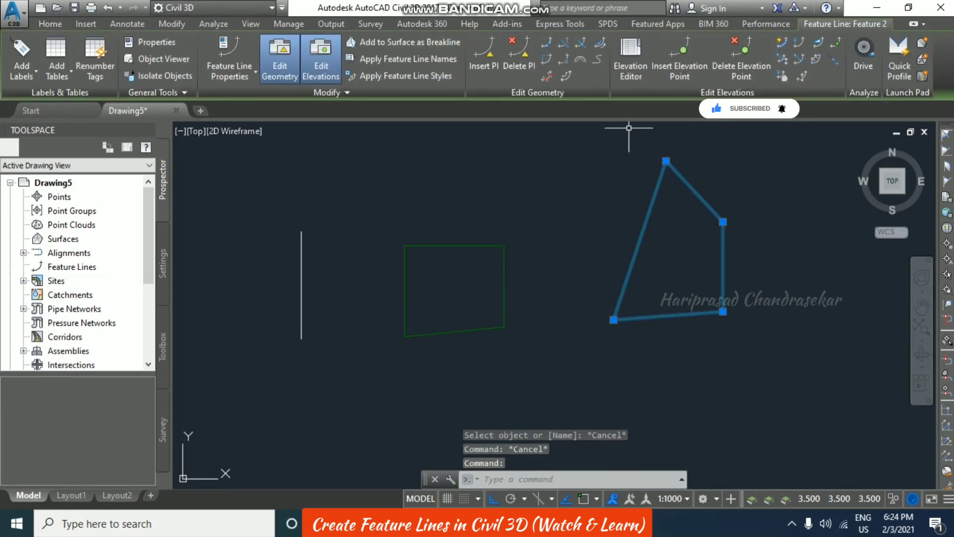
left_click(547, 42)
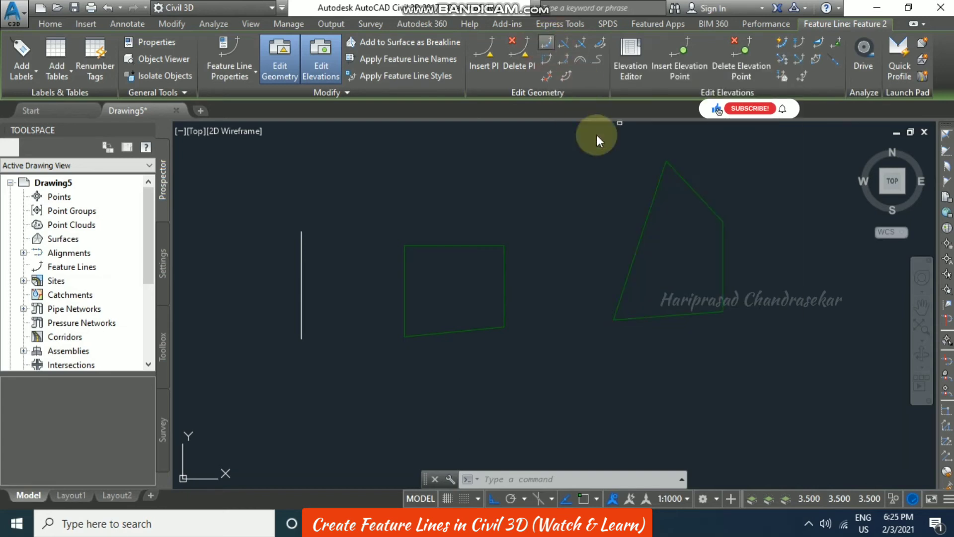
left_click(630, 272)
left_click(650, 211)
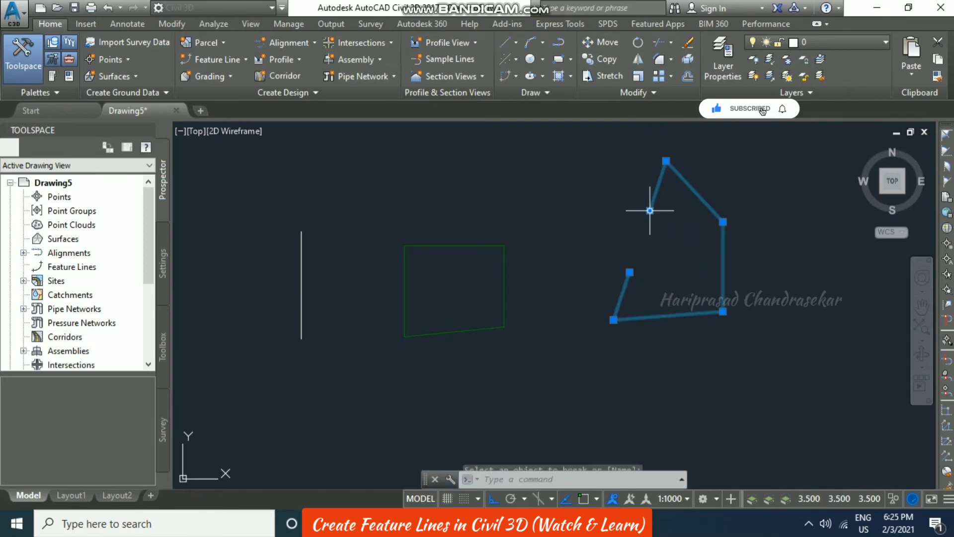
key("Escape")
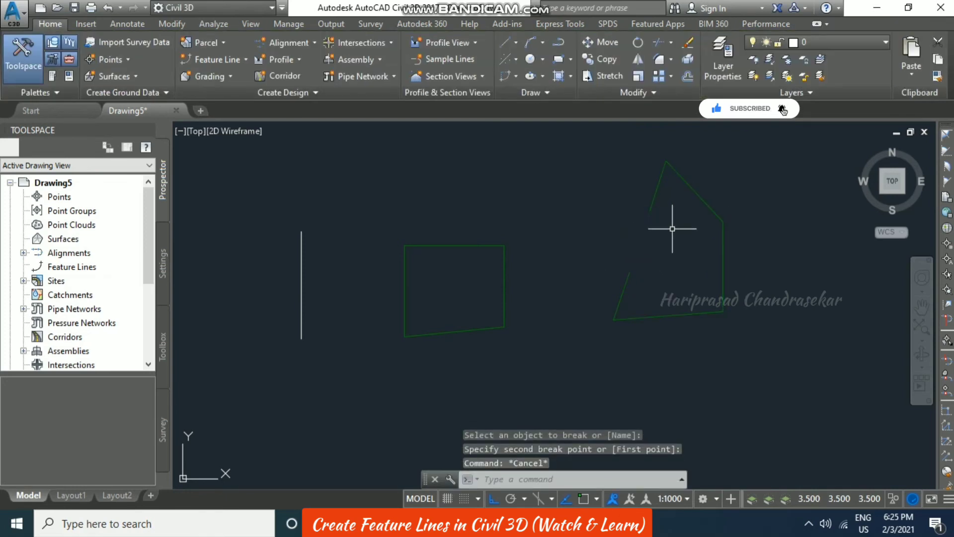
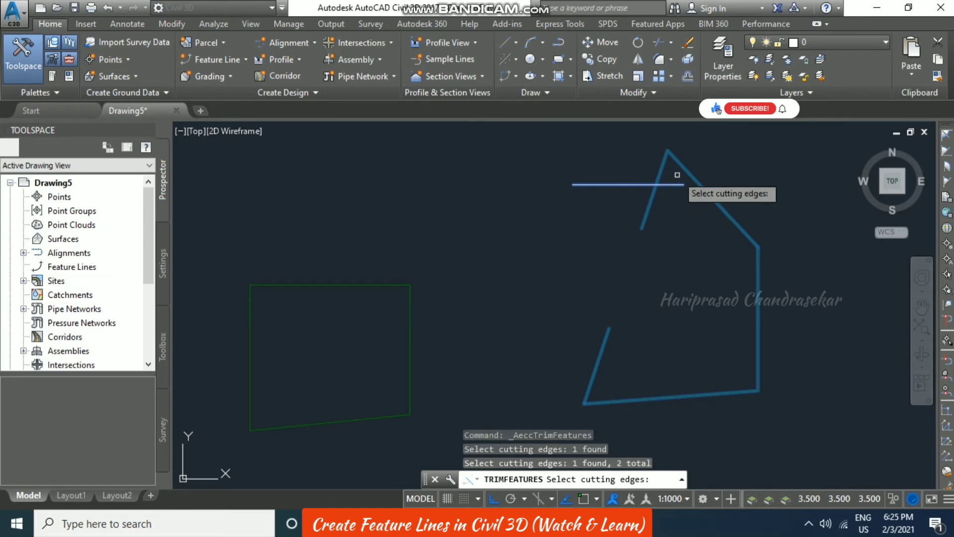
Step: Trim the upper stub of the broken west side back to the horizontal line that crosses it
left_click(653, 198)
left_click(648, 196)
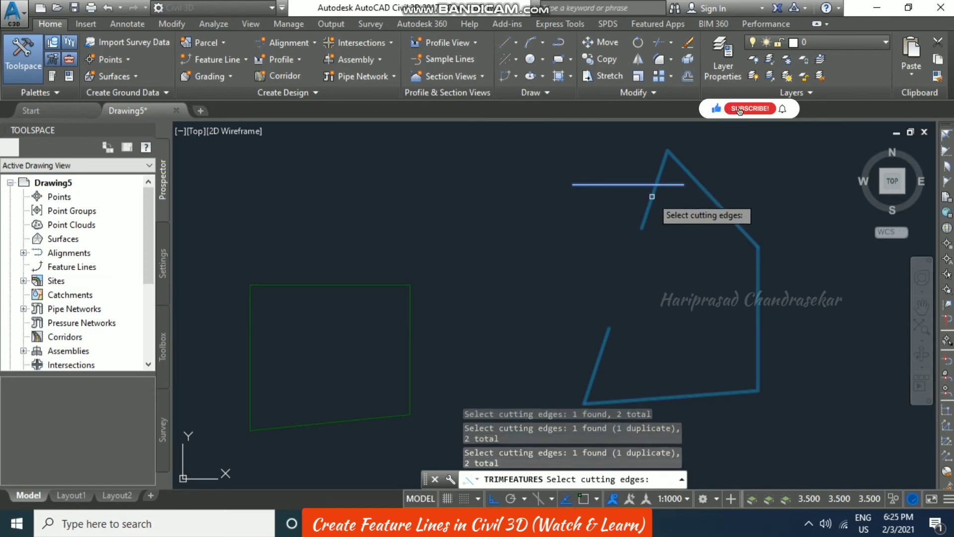
key("Return")
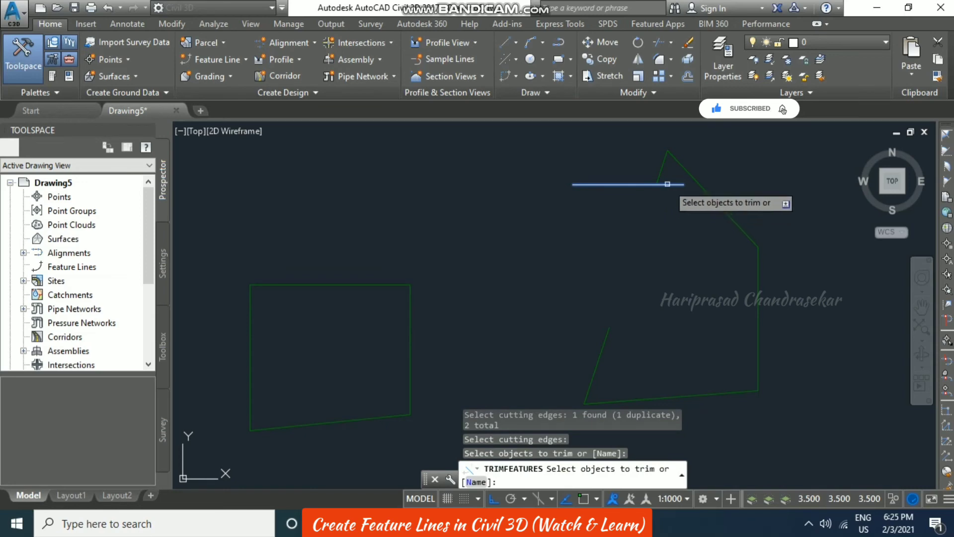
key("Escape")
key("Escape")
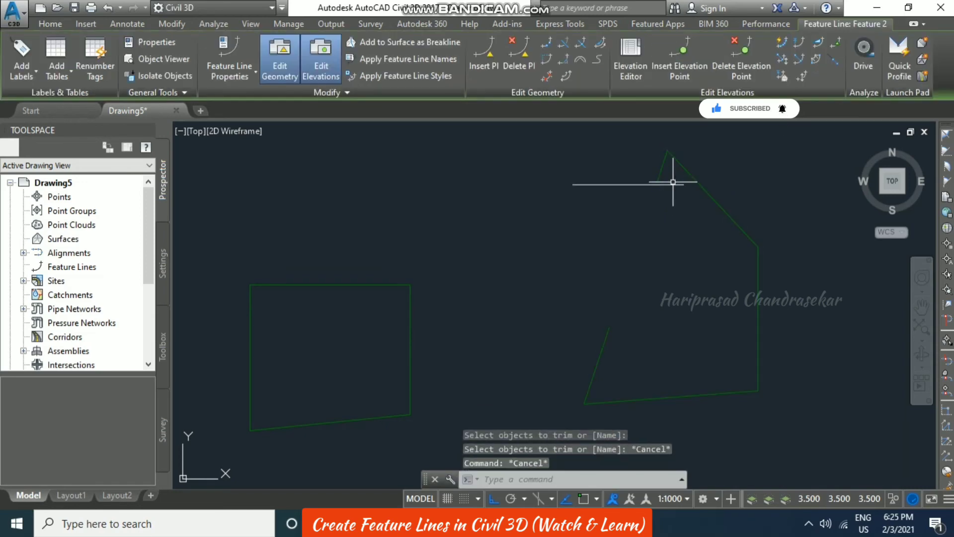
Step: Try to join the two open ends of the second feature line across the gap
left_click(665, 159)
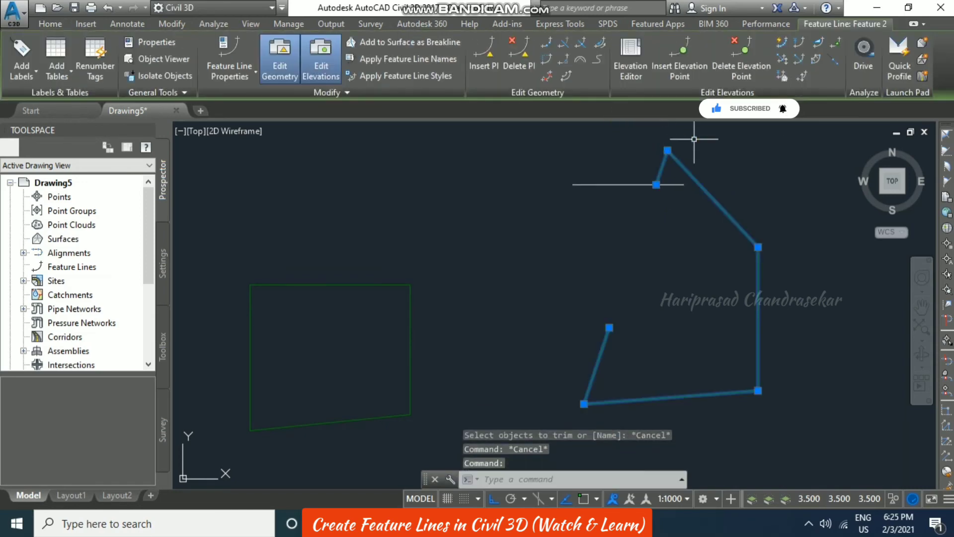
left_click(582, 44)
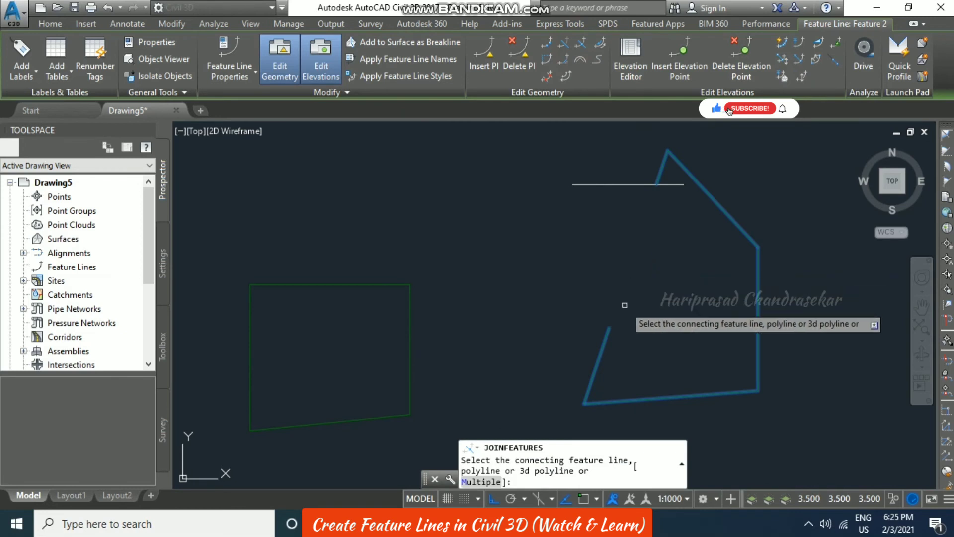
left_click(605, 342)
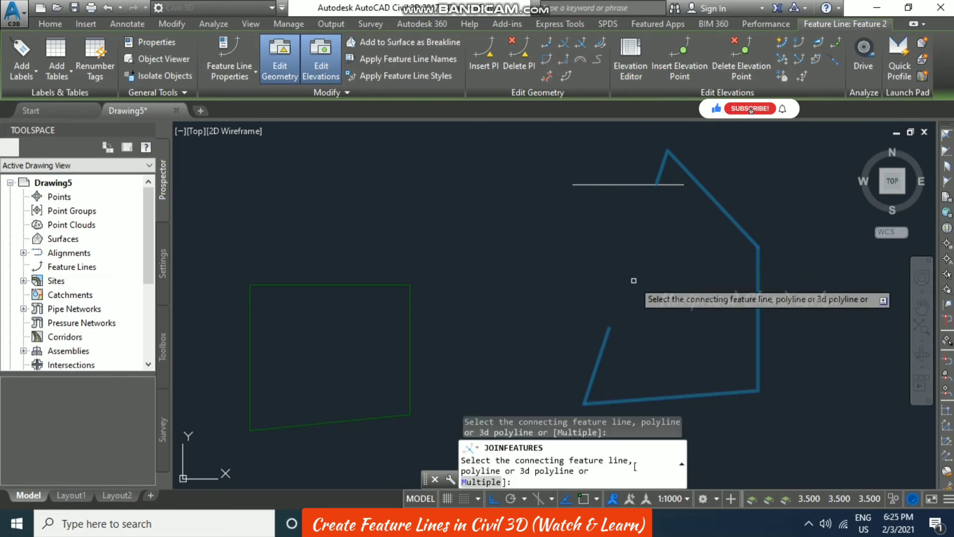
key("Return")
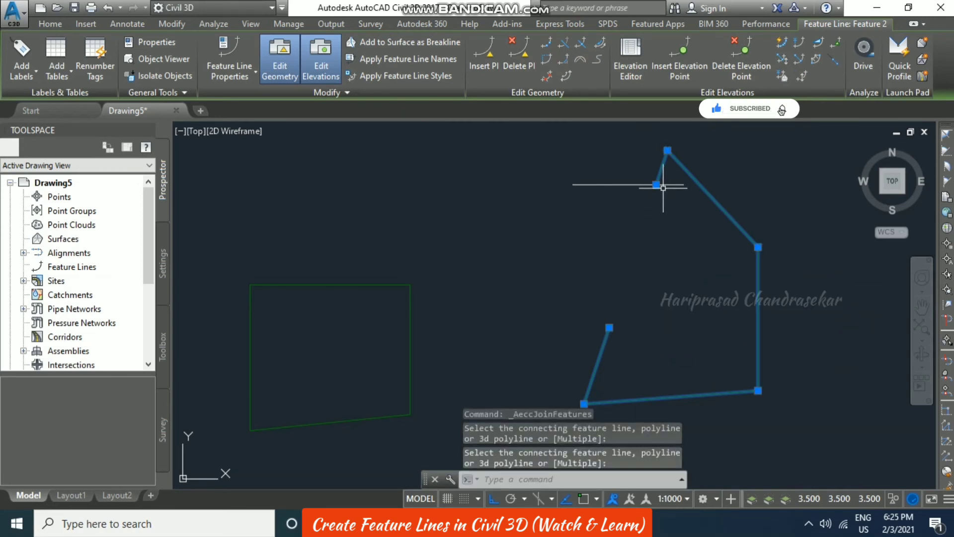
key("Escape")
type("l")
key("Return")
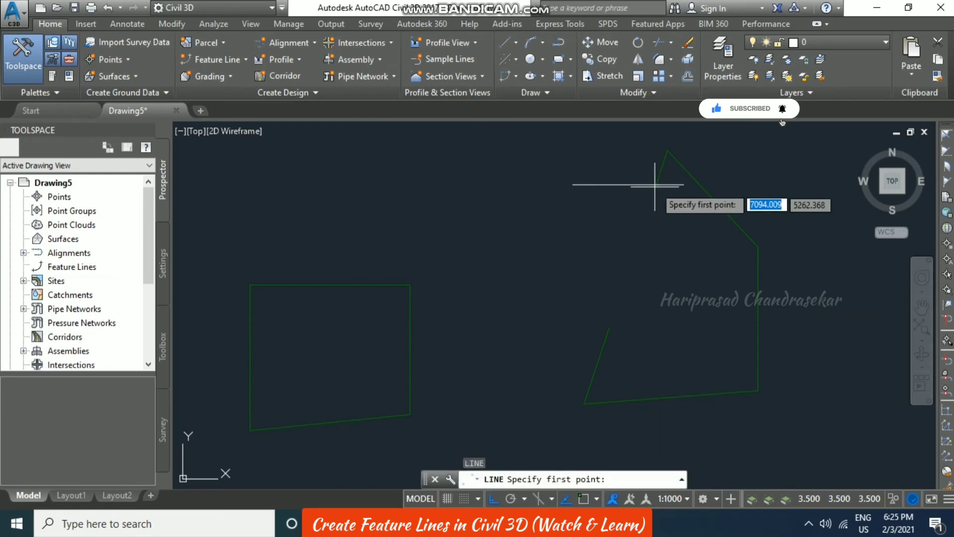
scroll(663, 178, "up", 3)
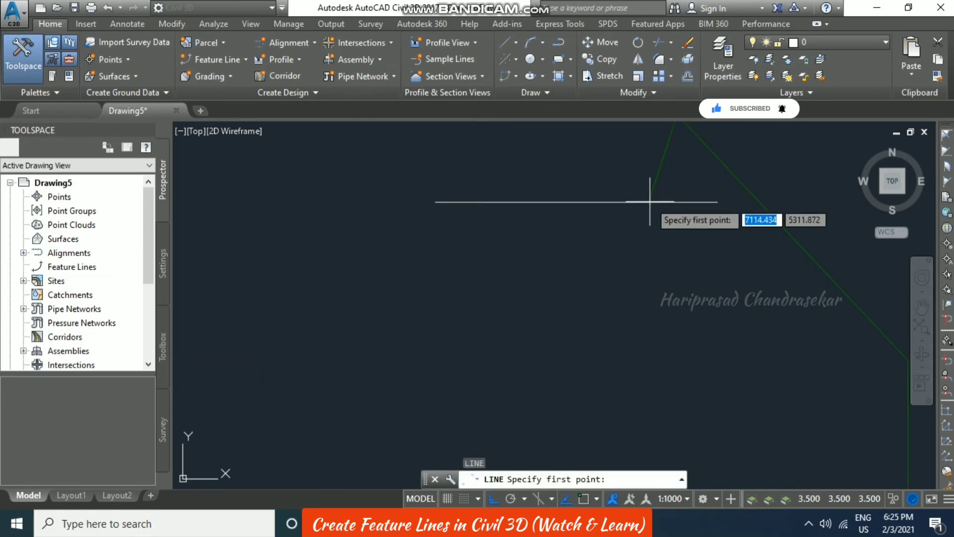
scroll(681, 192, "down", 4)
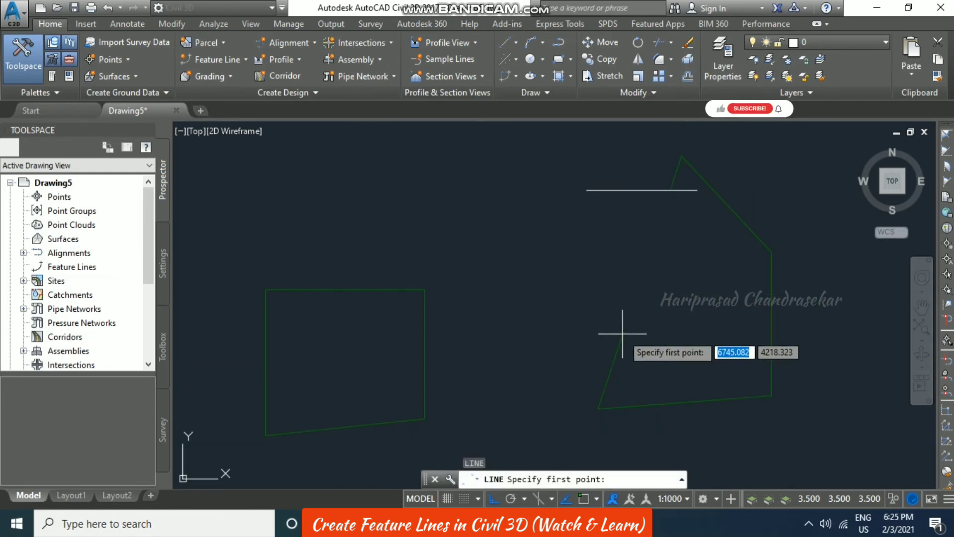
type("os")
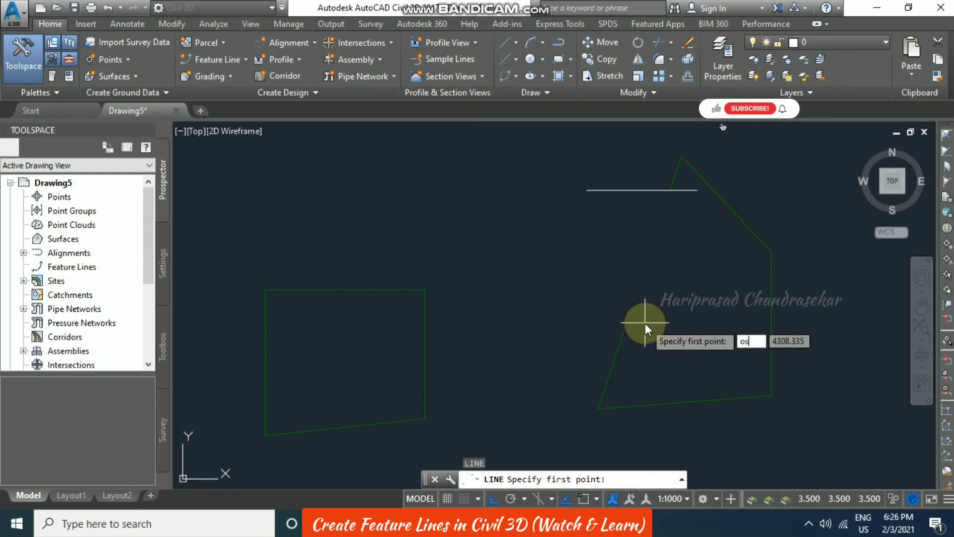
key("Escape")
key("Escape")
key("Escape")
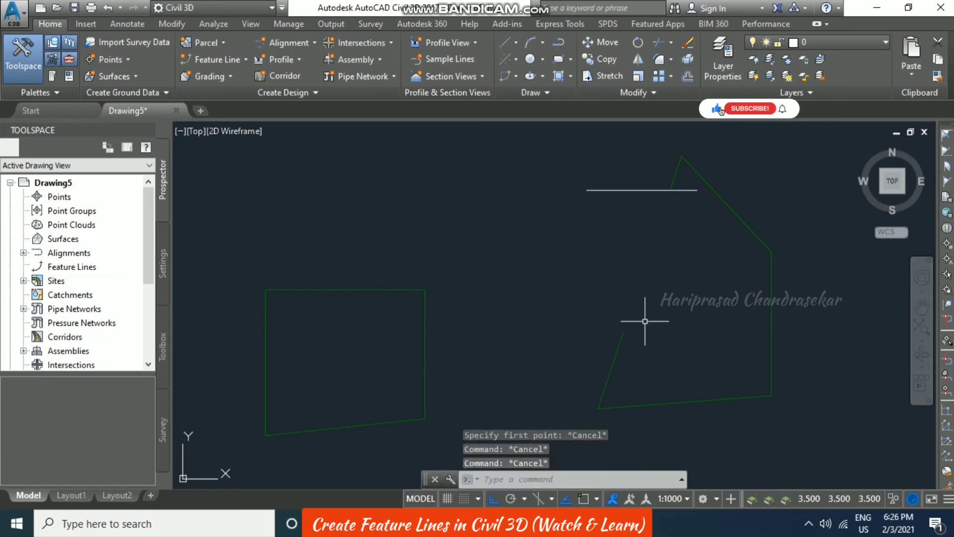
Step: Turn on Endpoint as the only object snap mode
type("os")
key("Return")
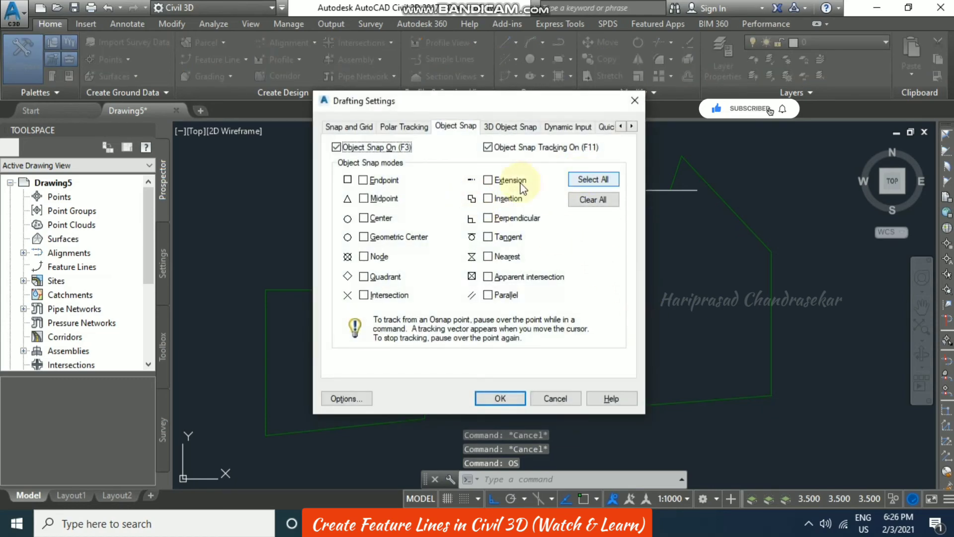
left_click(396, 183)
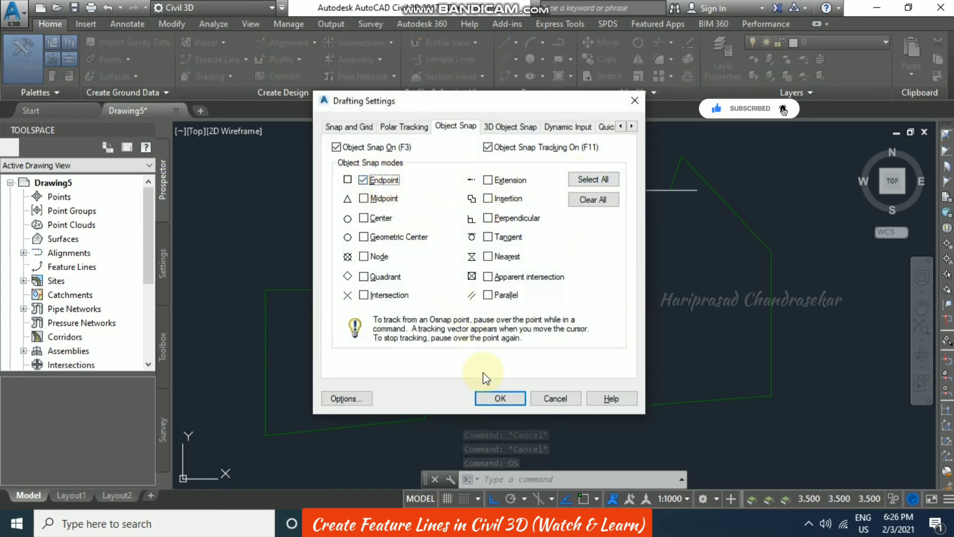
key("Return")
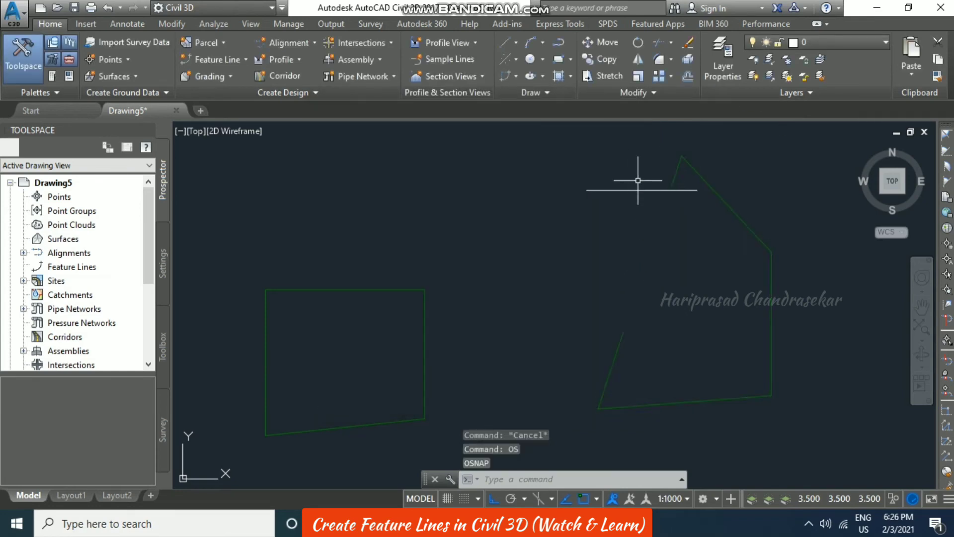
Step: Draw a line between the two open ends of the second feature line to bridge the gap in its west side
type("l")
key("Return")
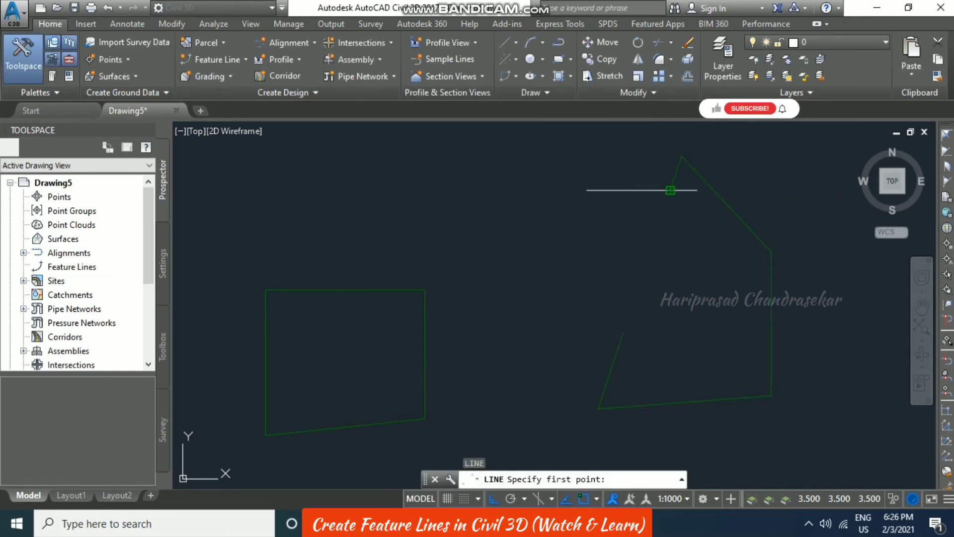
left_click(671, 189)
left_click(623, 331)
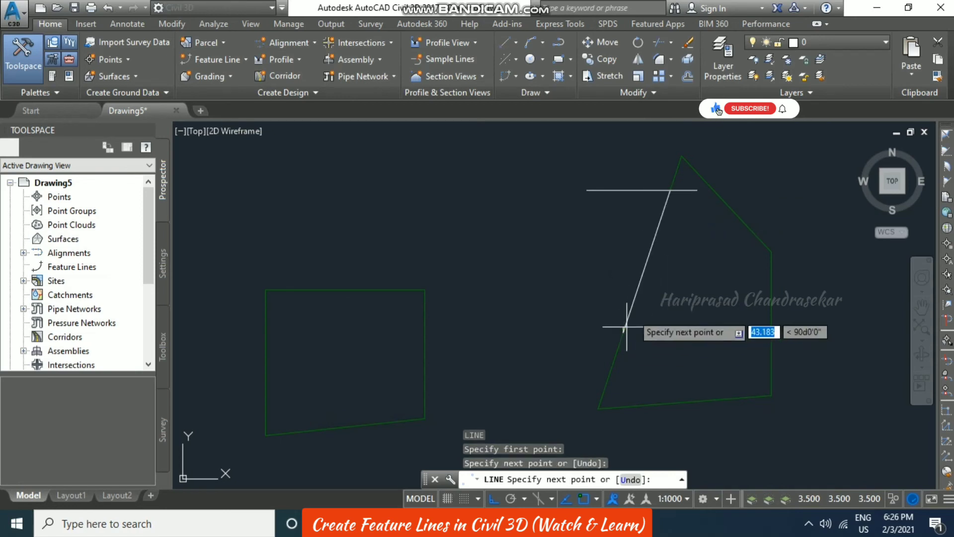
key("Escape")
Step: Try to join the plain bridging line to the second feature line
left_click(692, 166)
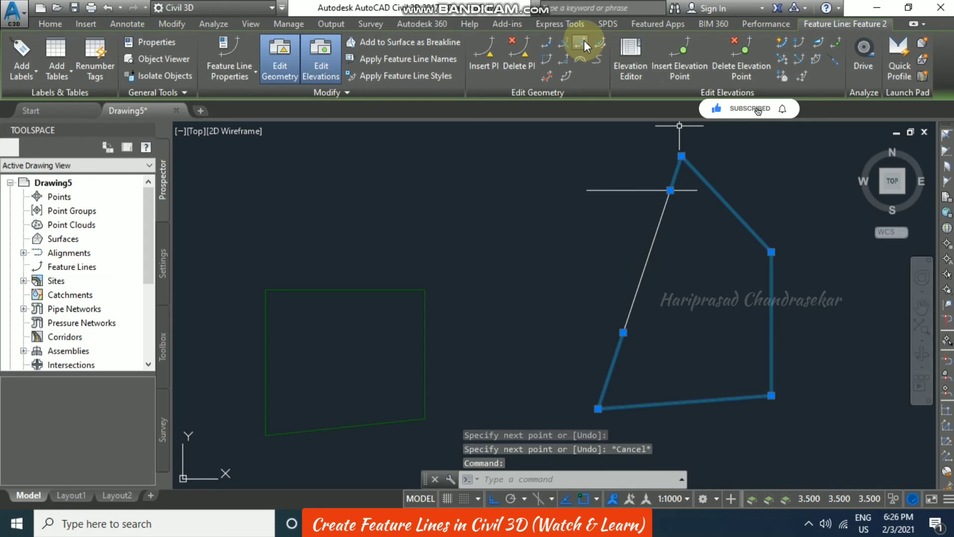
left_click(583, 41)
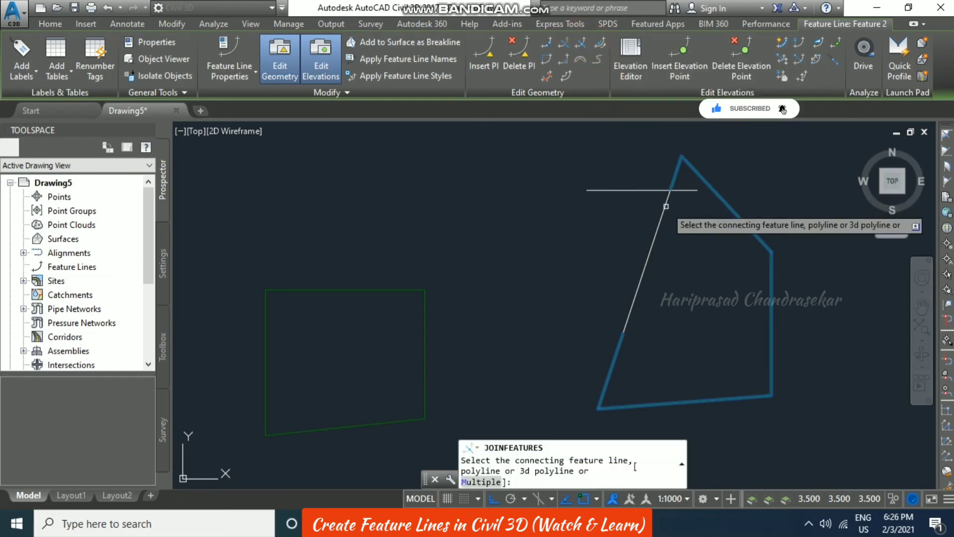
left_click(665, 201)
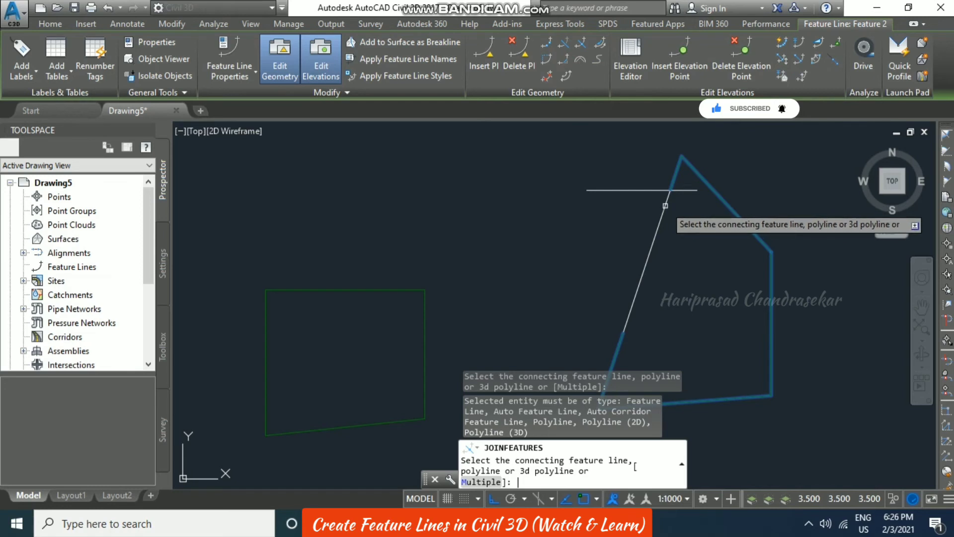
key("Escape")
left_click(664, 204)
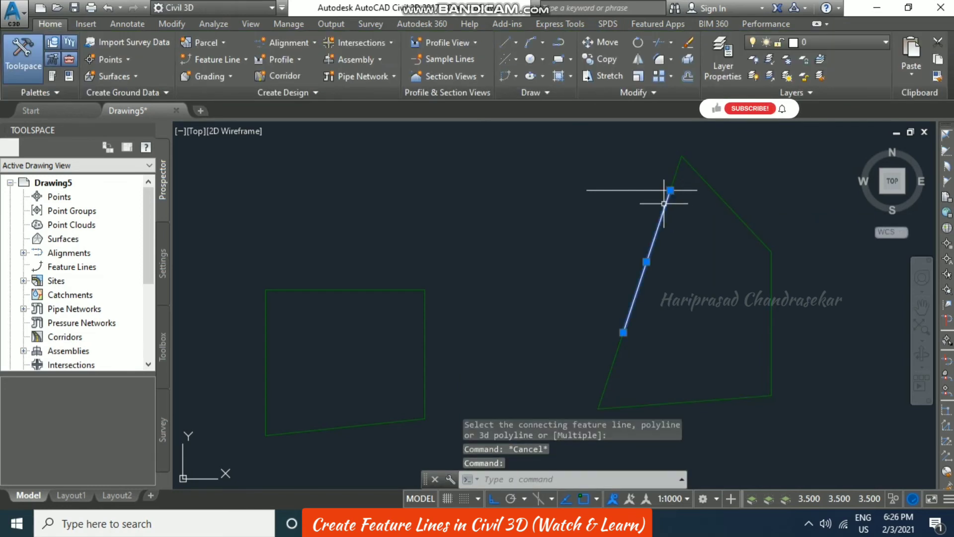
key("Escape")
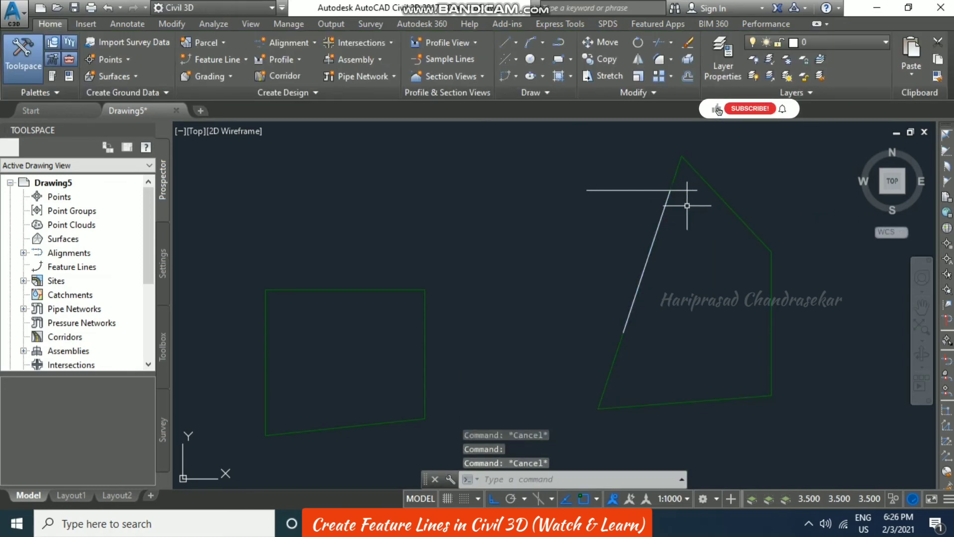
Step: Convert the bridging line into a feature line in Site 1 with style Basic Feature Line, existing entities erased and elevation 1.500 m
left_click(665, 208)
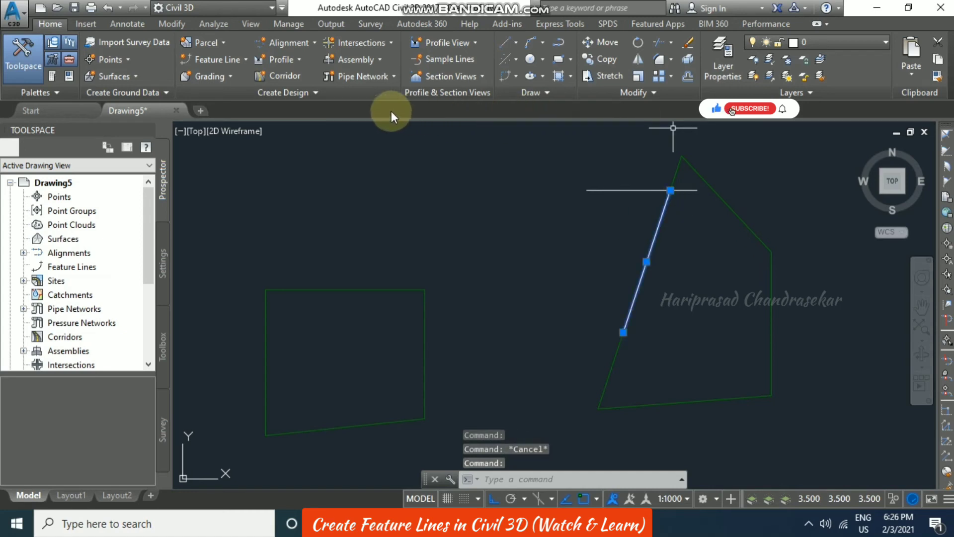
left_click(244, 61)
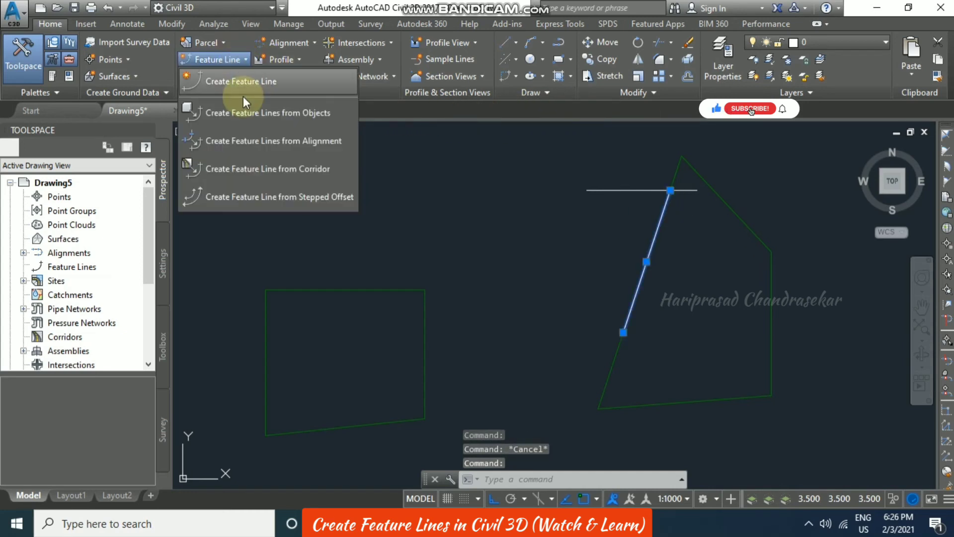
left_click(267, 111)
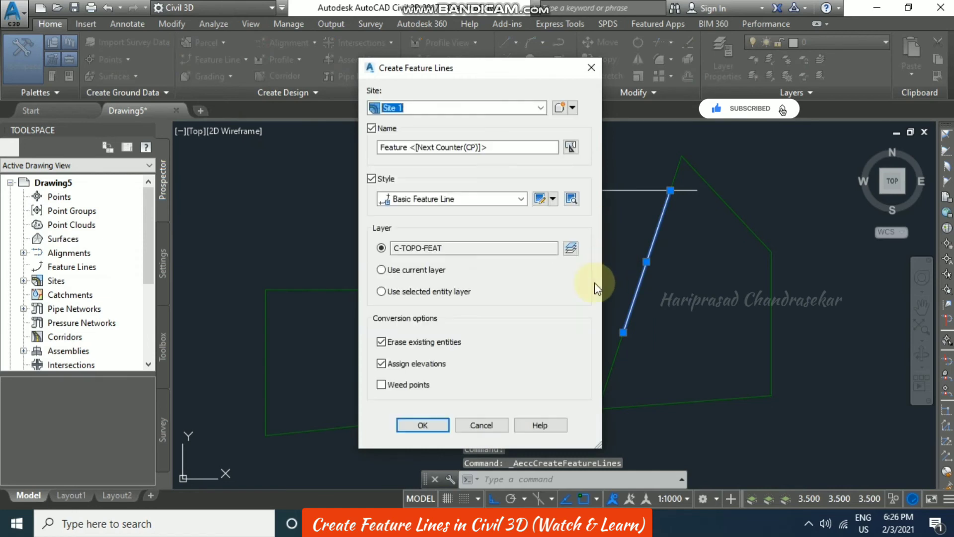
left_click(430, 422)
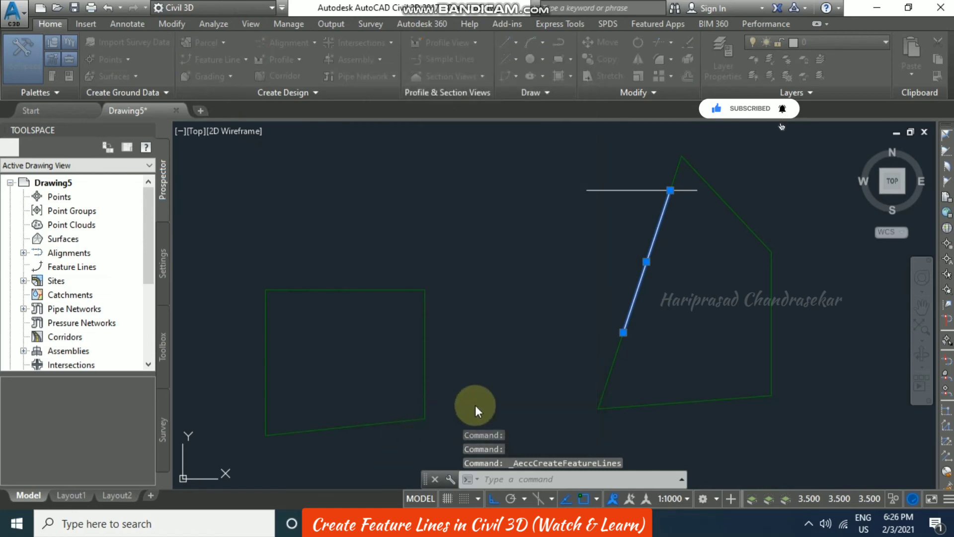
left_click(441, 342)
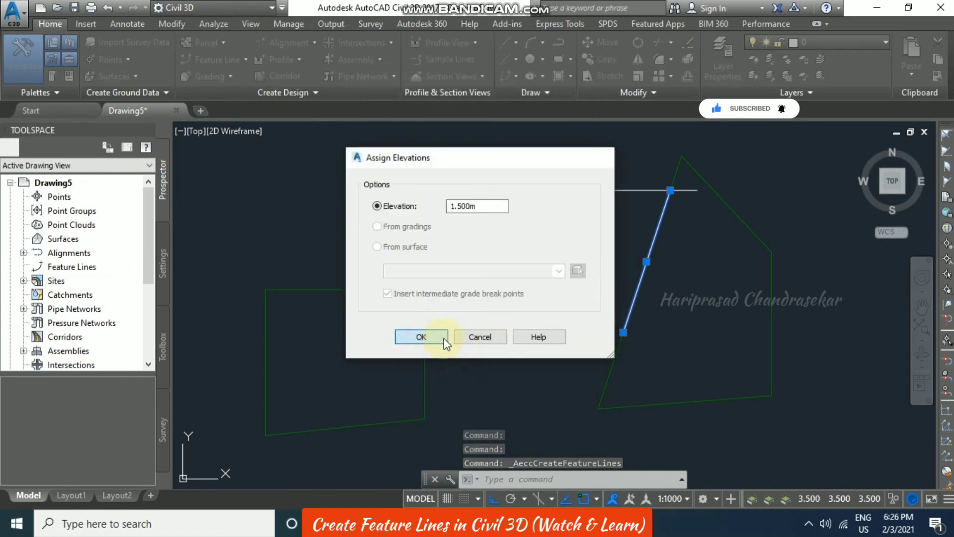
key("Escape")
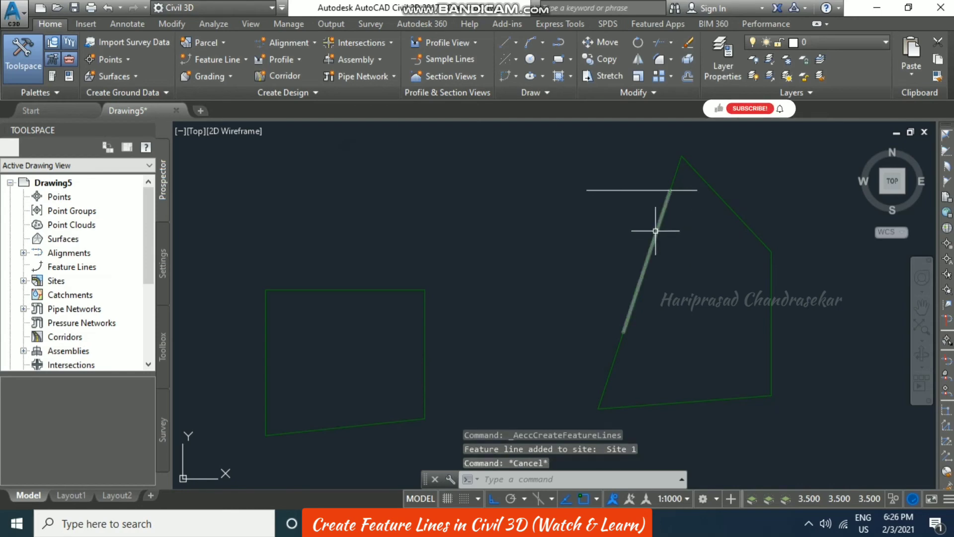
Step: Join the bridging feature line on the west side to the second feature line so they form one object
key("Escape")
left_click(667, 191)
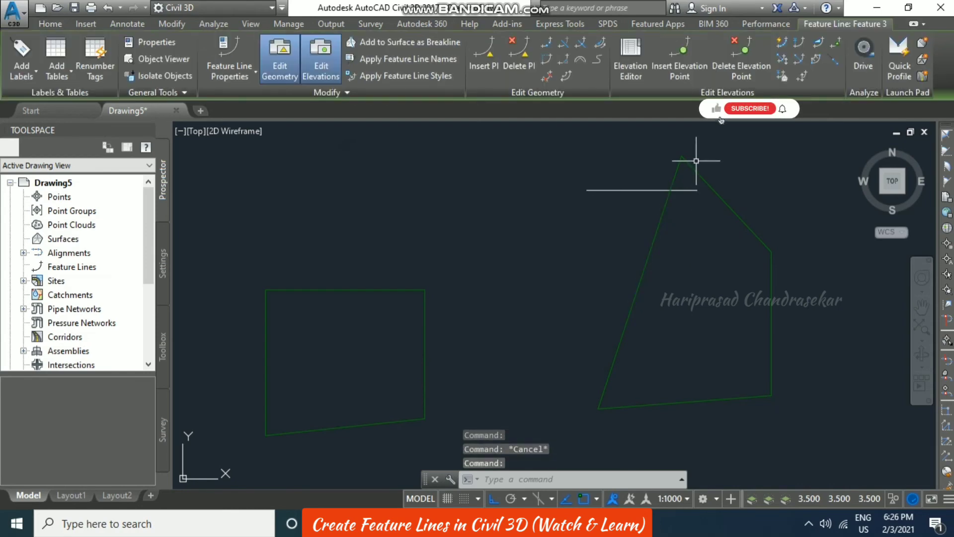
key("Escape")
left_click(697, 171)
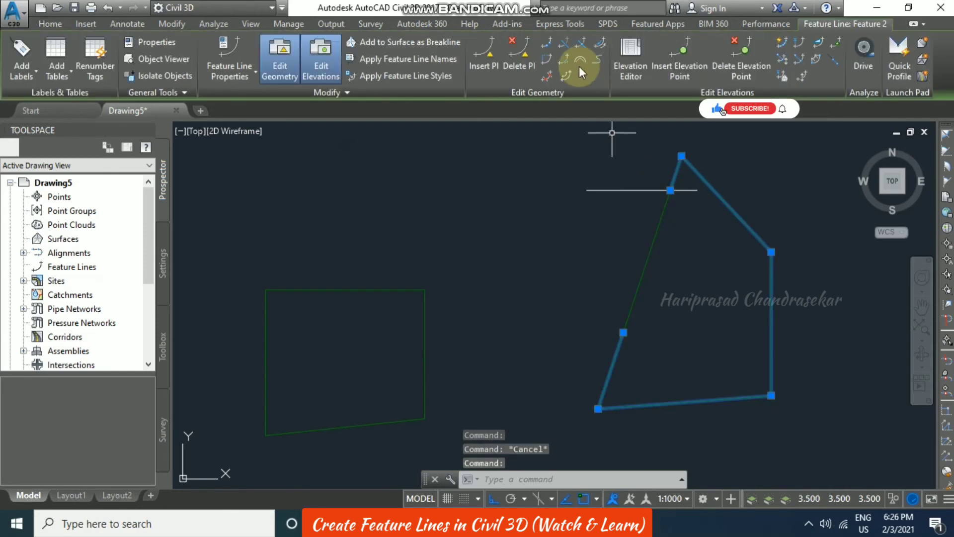
left_click(579, 43)
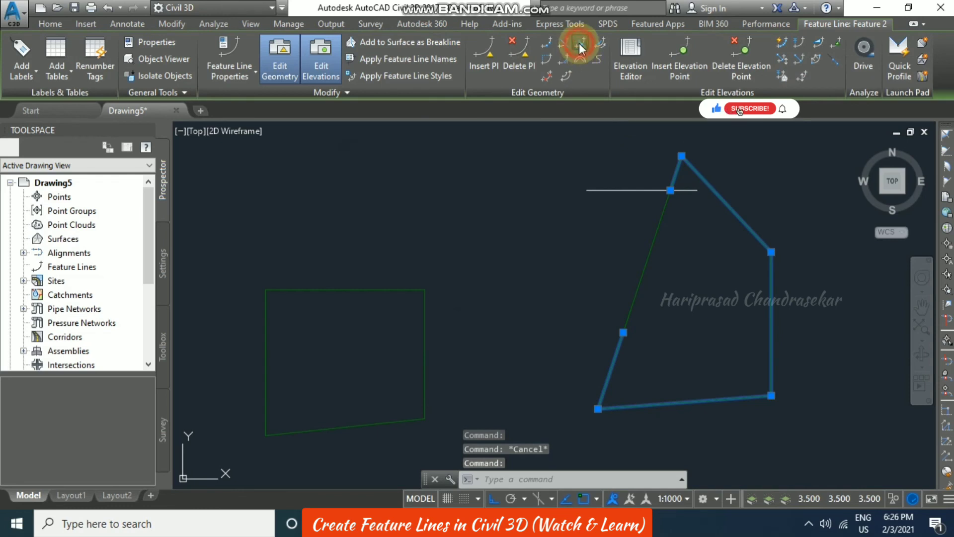
left_click(661, 215)
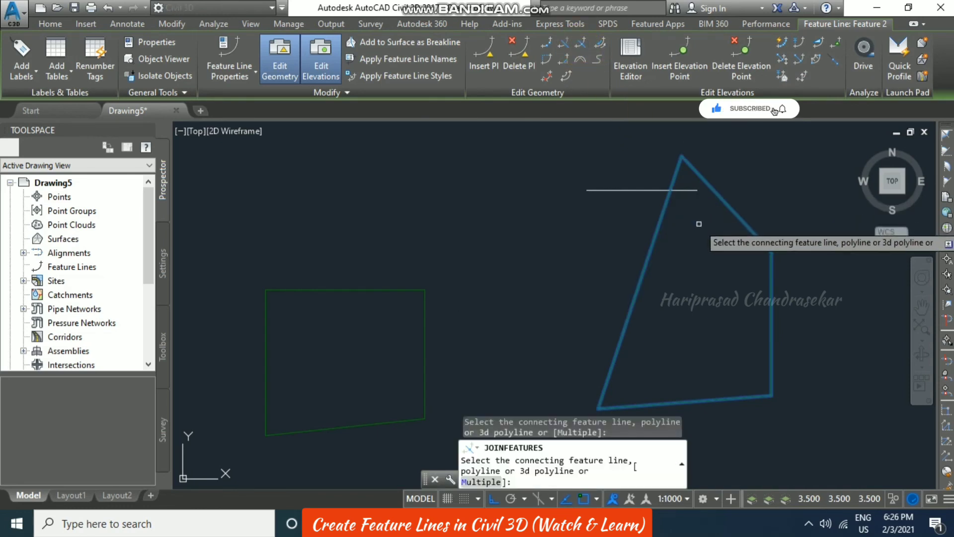
key("Return")
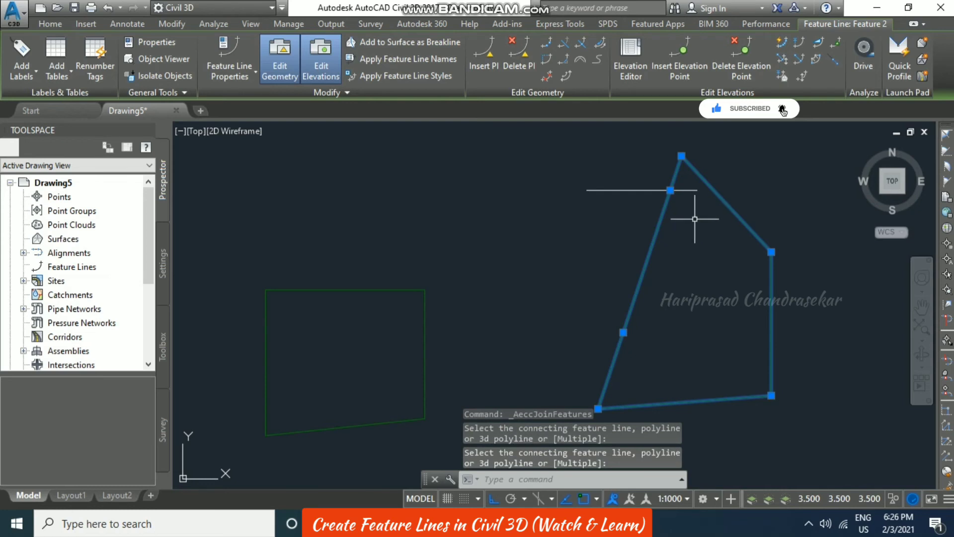
key("Escape")
left_click(720, 201)
key("Escape")
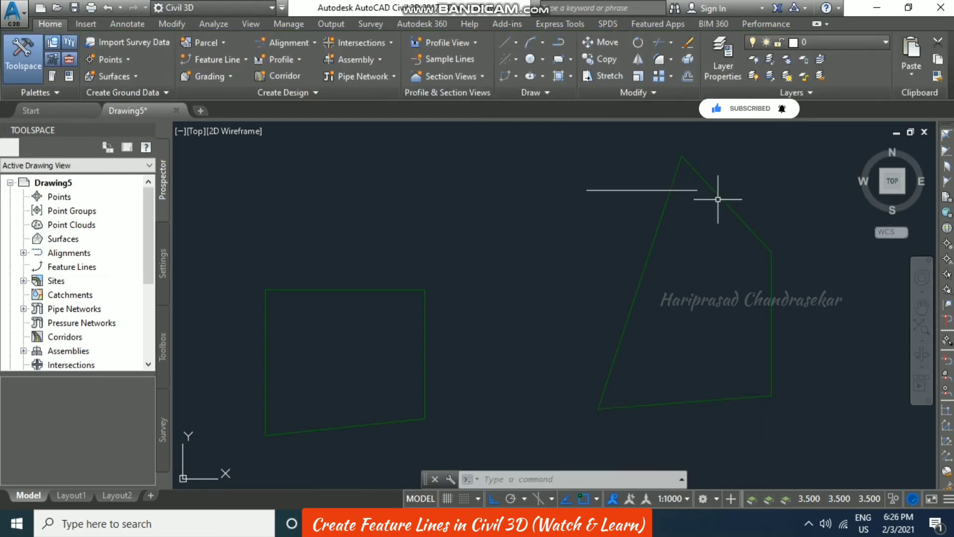
Step: Try to fillet the north corner of the second feature line
left_click(719, 195)
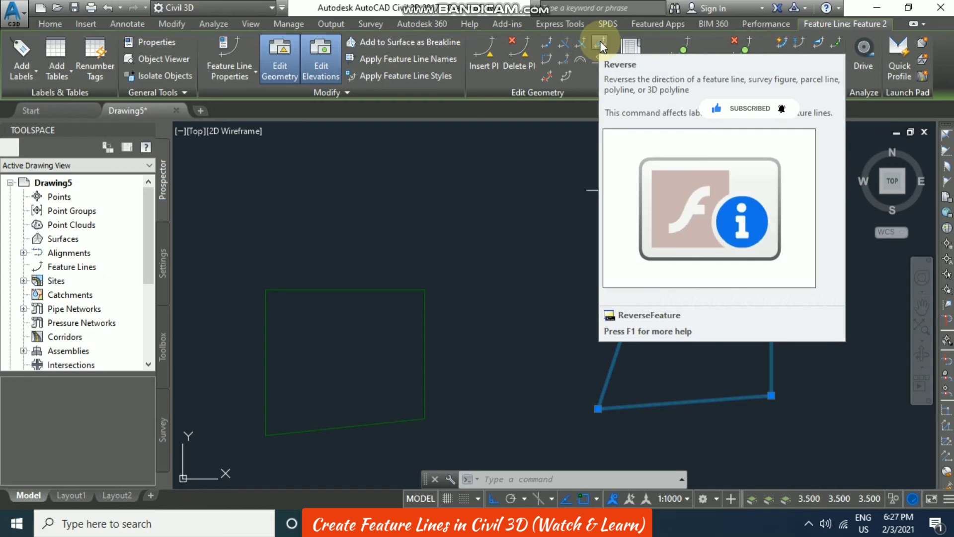
key("Escape")
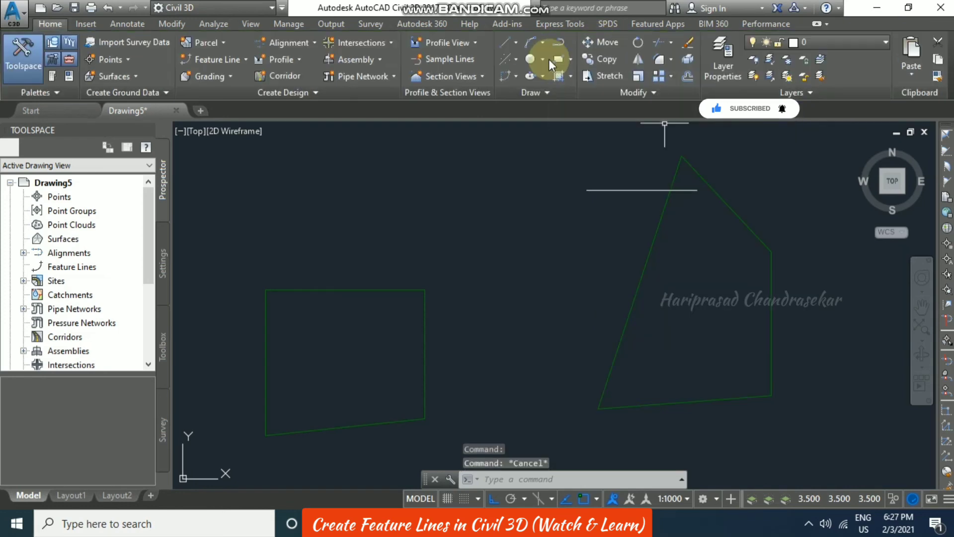
left_click(680, 154)
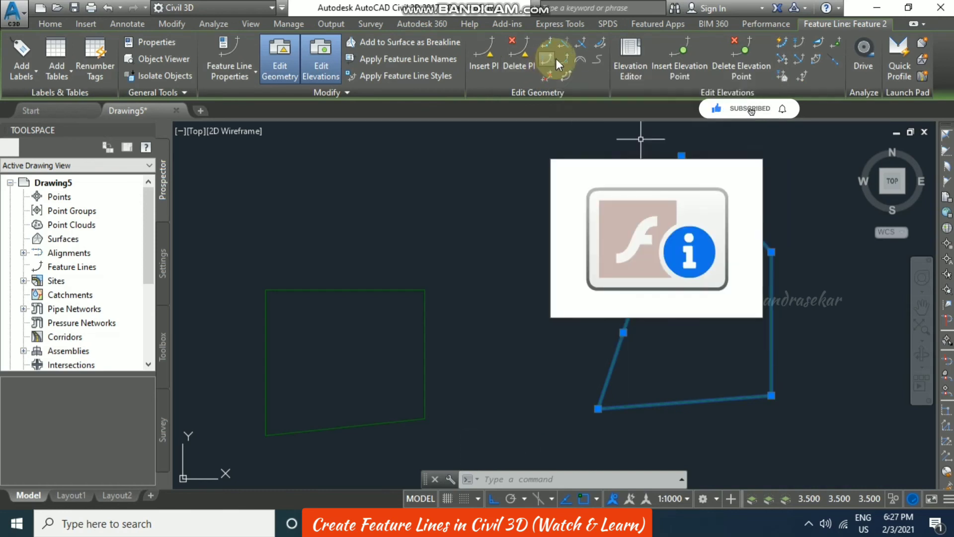
left_click(563, 58)
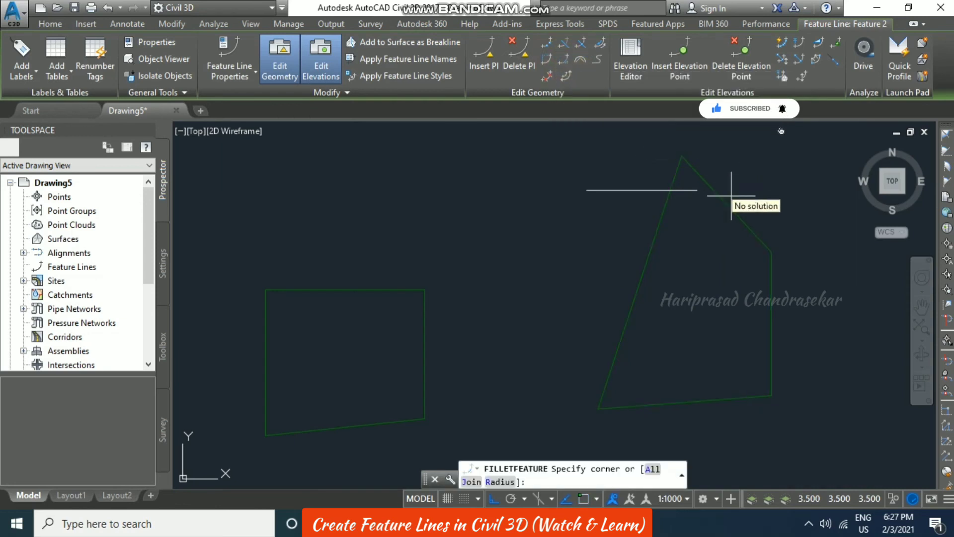
left_click(697, 168)
scroll(646, 164, "up", 4)
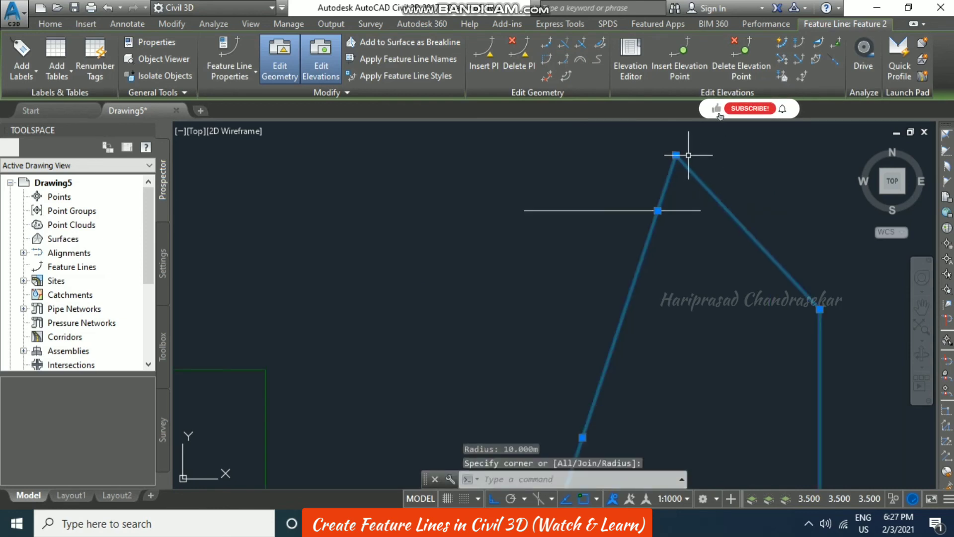
middle_click_drag(552, 167, 453, 185)
left_click(494, 189)
key("Escape")
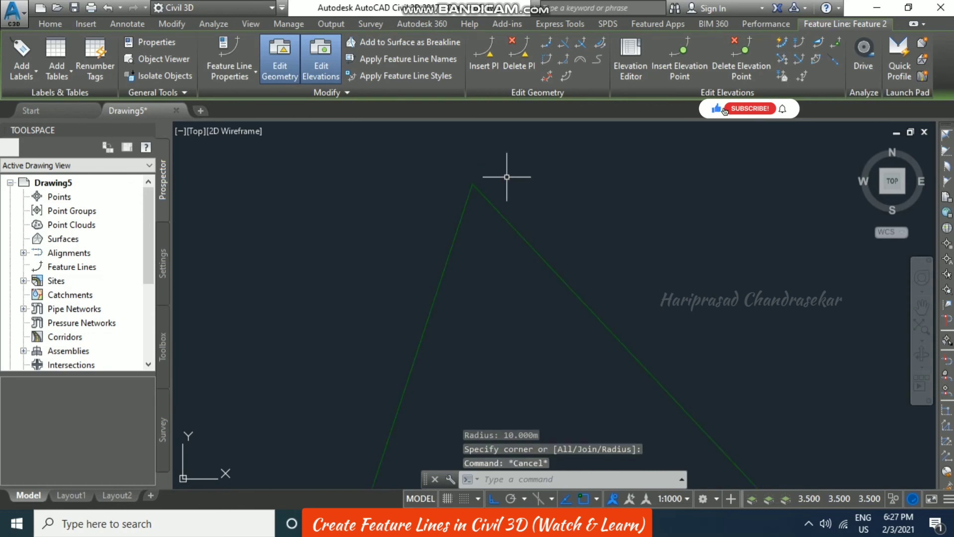
Step: Fillet the north corner of the second feature line with a 10 m radius
key("Escape")
left_click(495, 199)
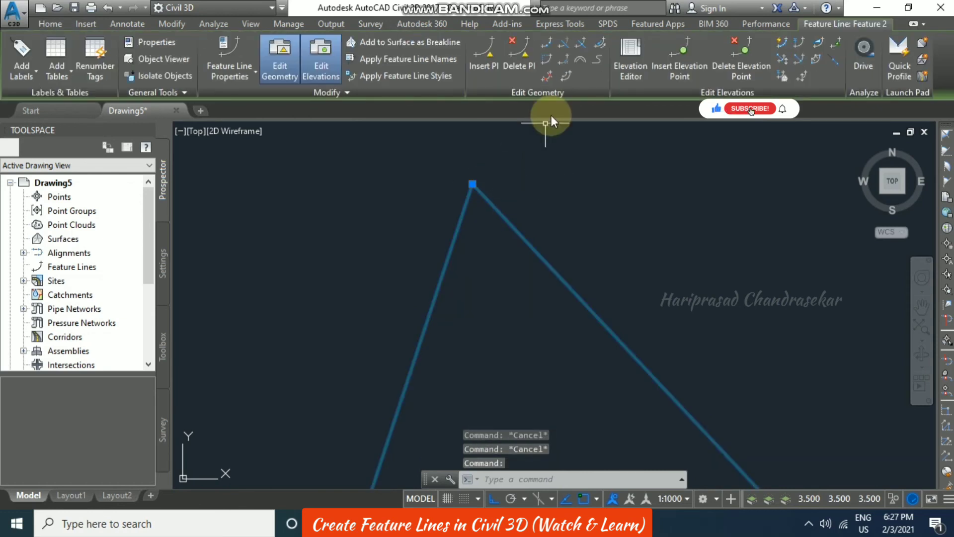
left_click(566, 59)
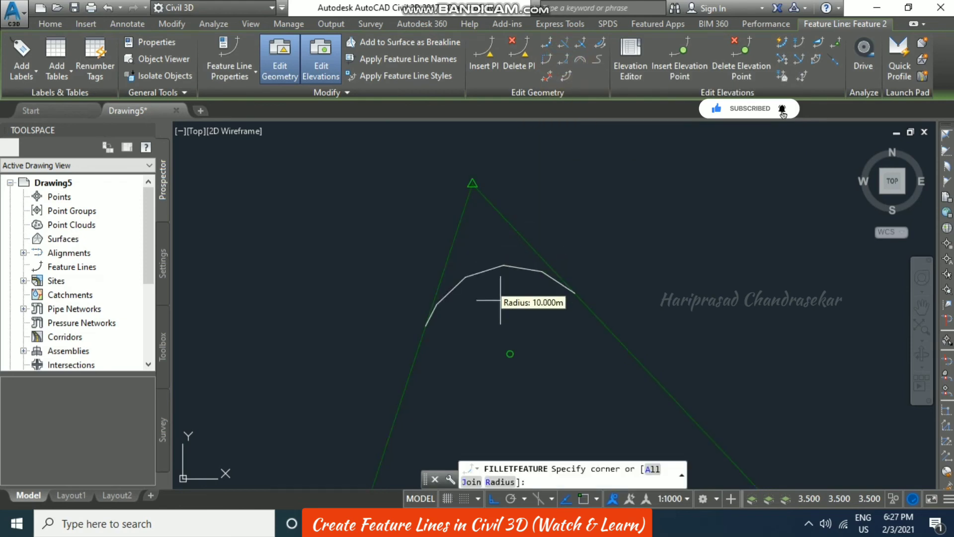
left_click(502, 337)
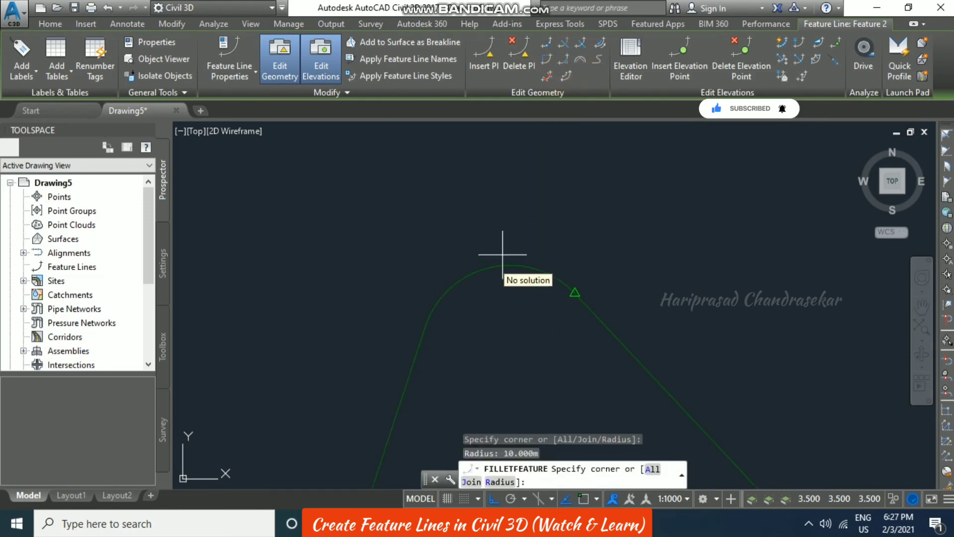
middle_click_drag(503, 253, 548, 307)
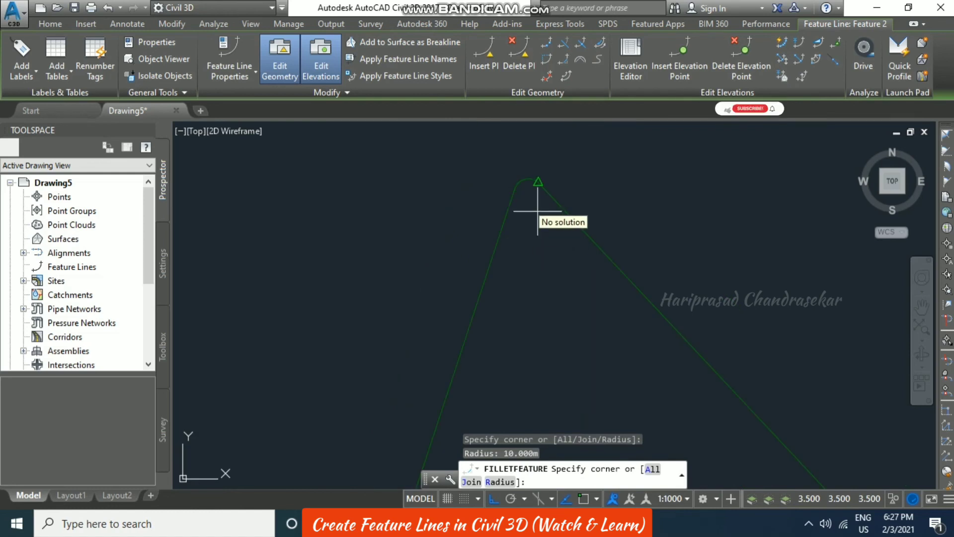
key("Escape")
key("Escape")
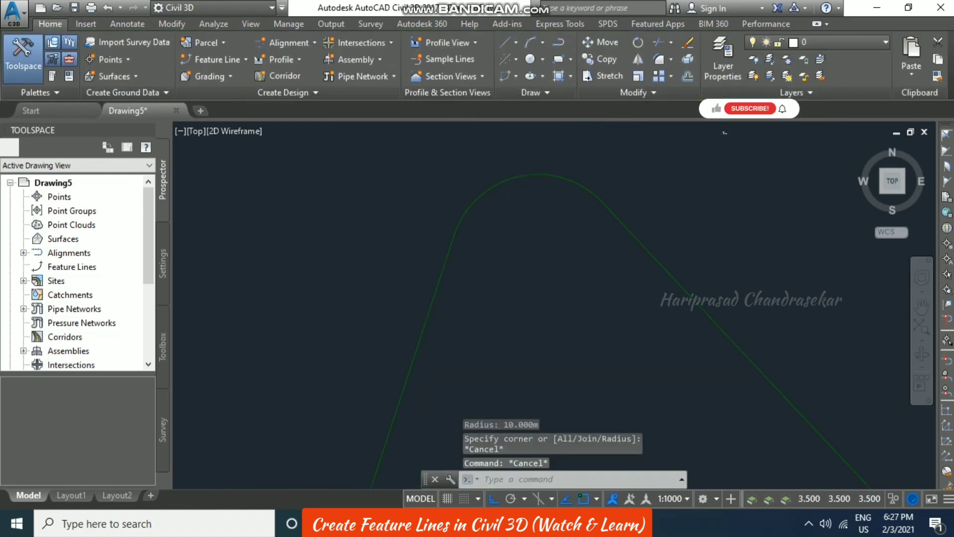
scroll(571, 187, "up", 1)
key("Escape")
Step: Start Fit Curve on the second feature line and accept its options with tolerance 0.010 and a minimum of 3 segments
left_click(611, 211)
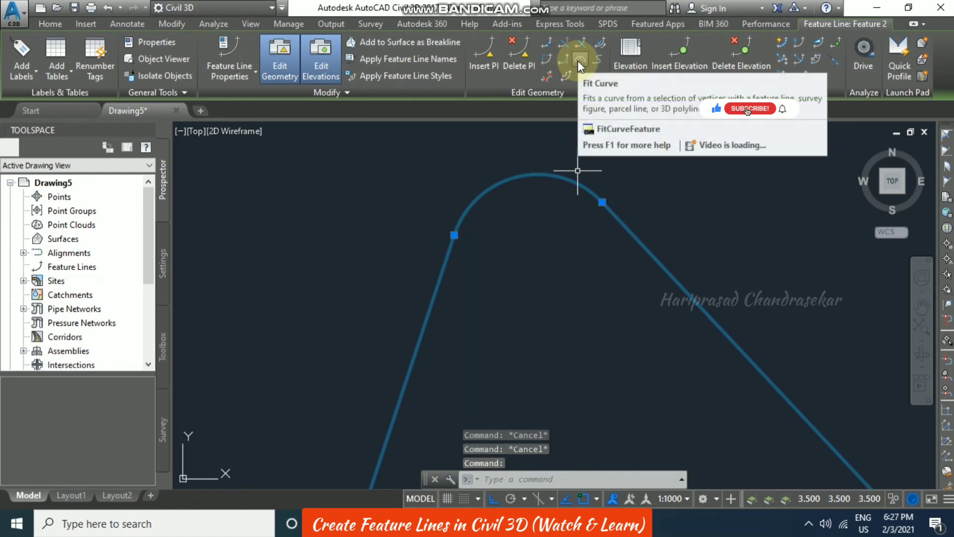
scroll(571, 175, "up", 3)
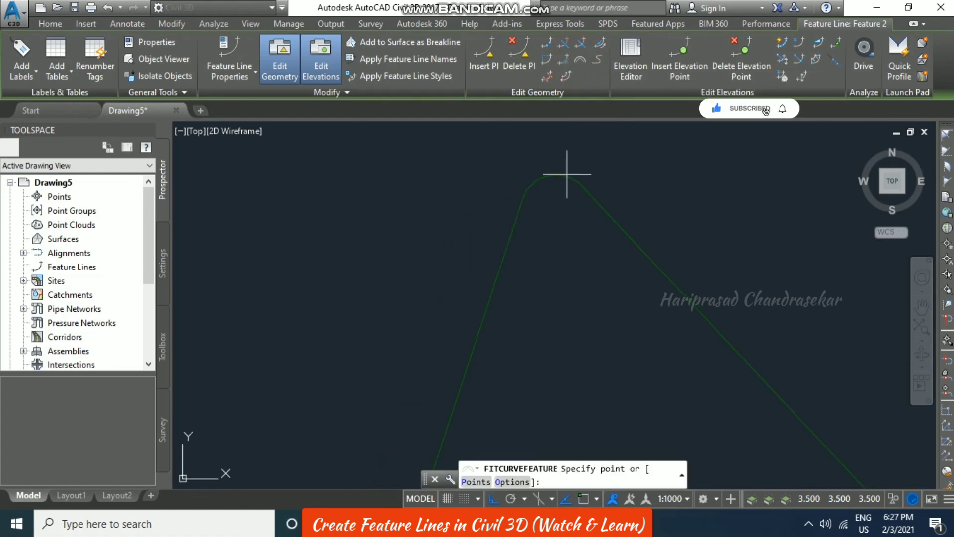
middle_click_drag(575, 235, 559, 179)
scroll(594, 219, "down", 4)
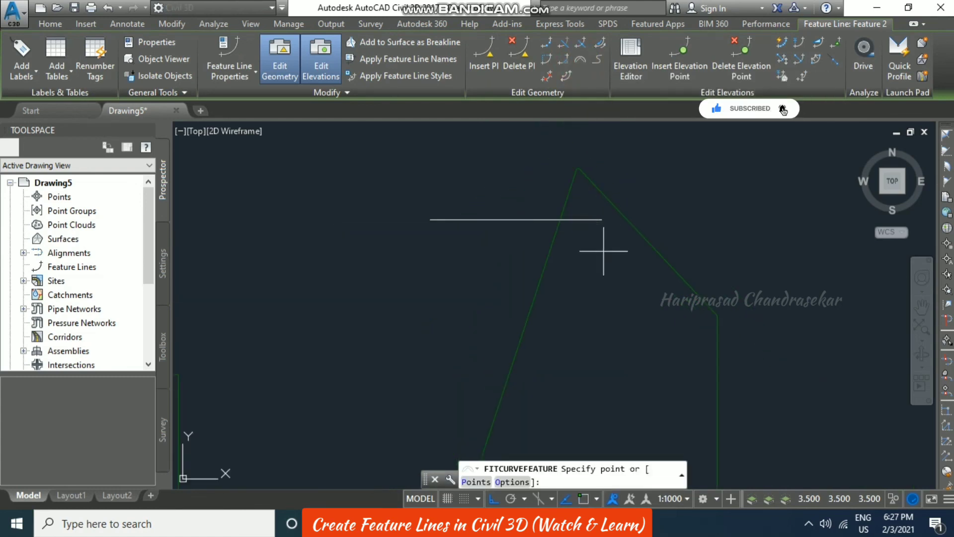
middle_click_drag(603, 251, 604, 216)
middle_click_drag(619, 335, 633, 316)
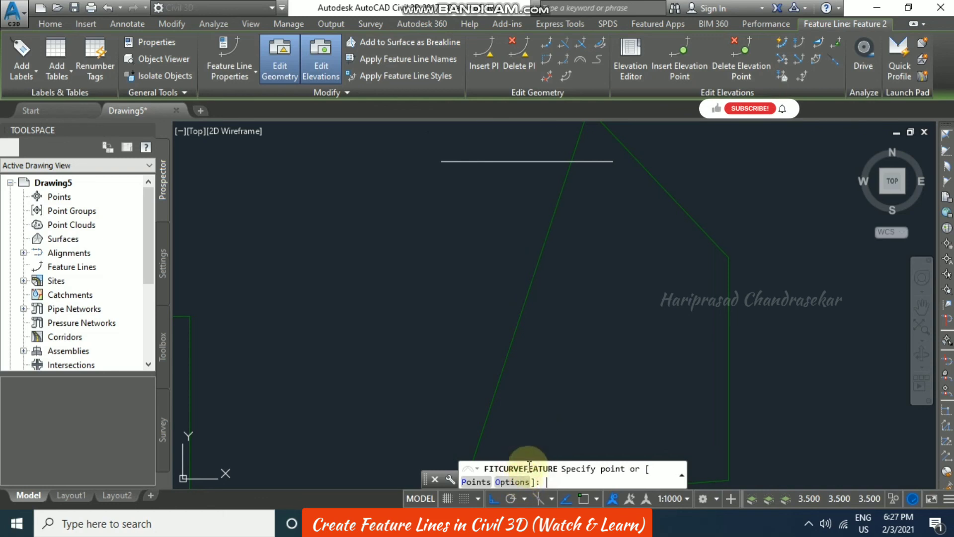
left_click(527, 484)
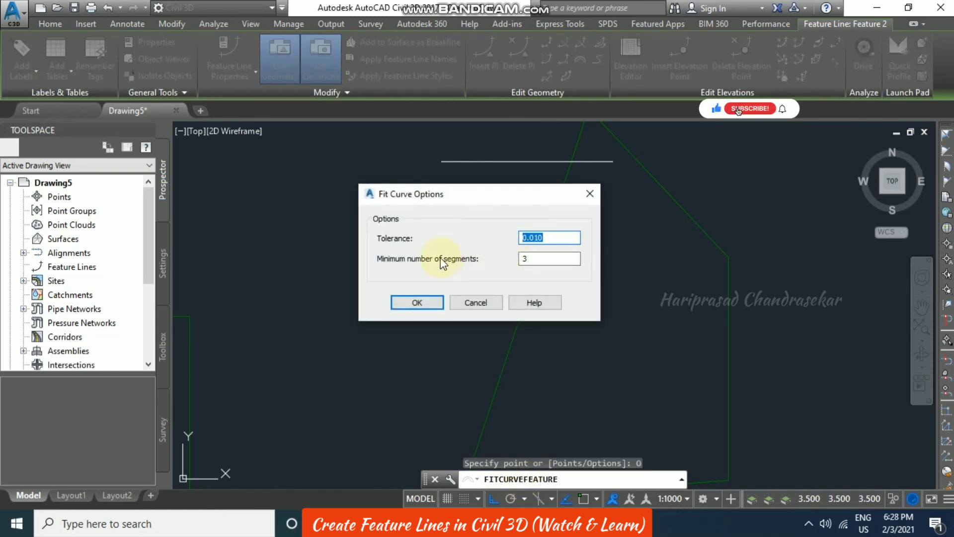
left_click(417, 302)
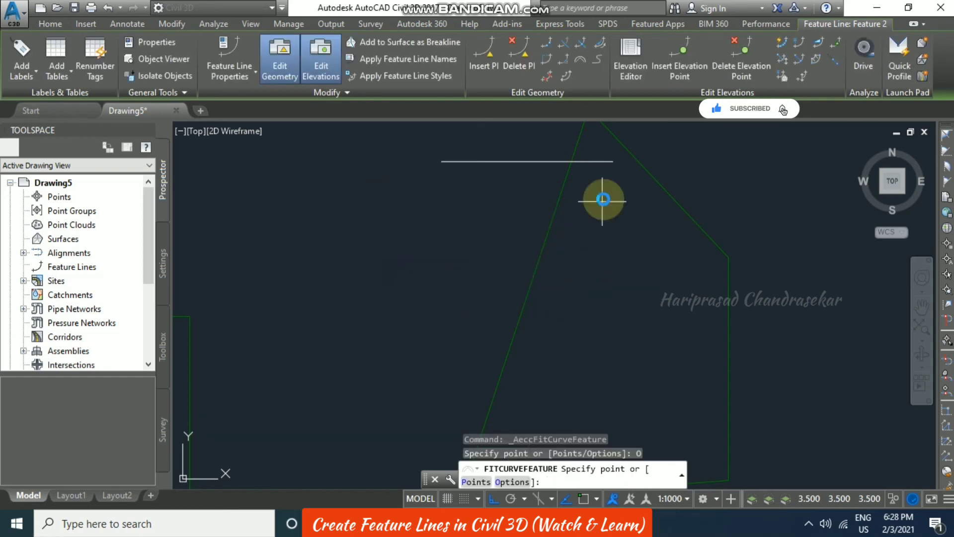
Step: Try to fit a curve at a point on the northeast side of the second feature line
scroll(603, 200, "down", 2)
scroll(625, 159, "up", 2)
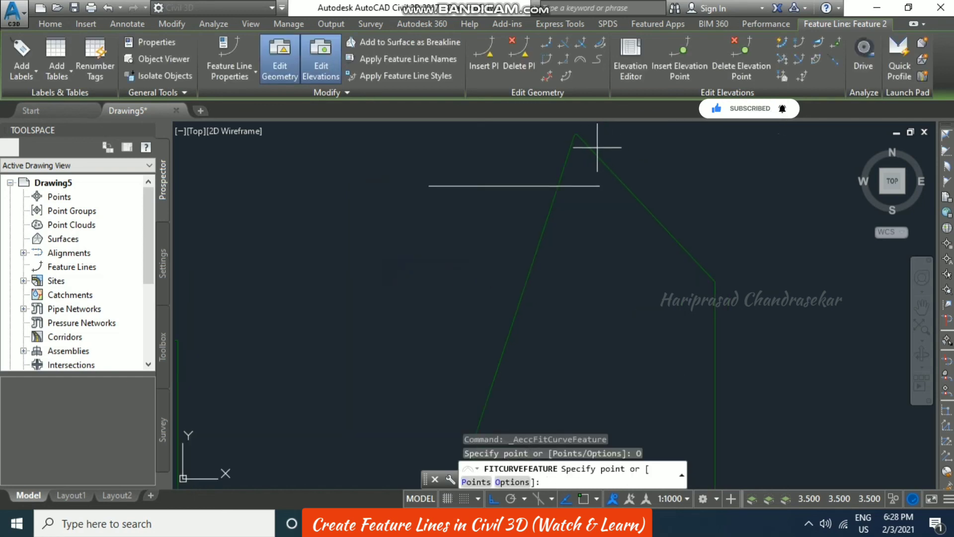
left_click(597, 155)
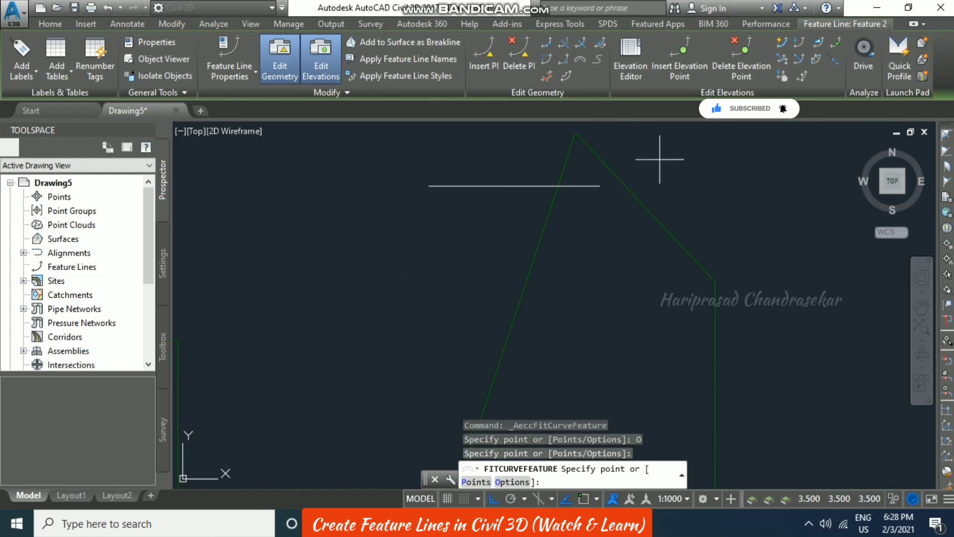
left_click(636, 313)
key("Return")
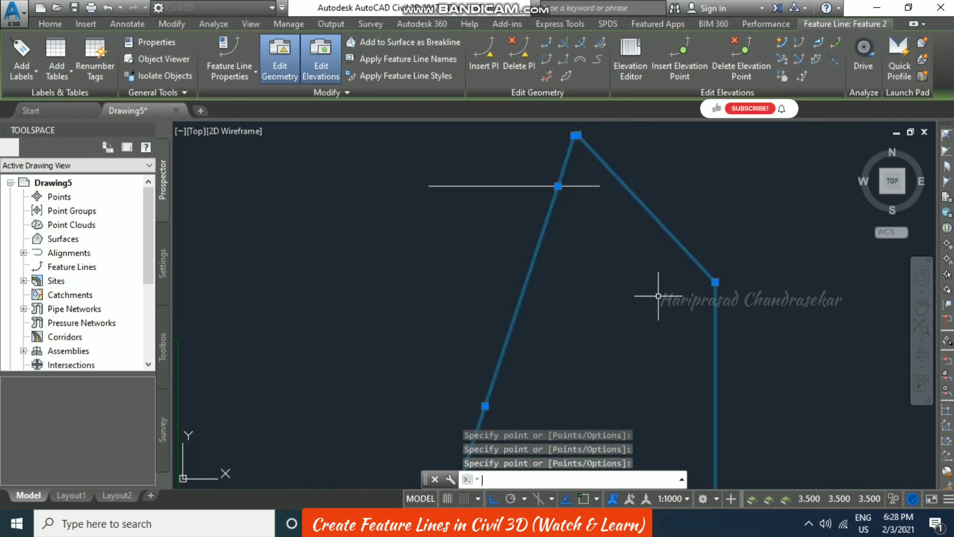
key("Escape")
Step: Smooth the second feature line's geometry into curves
left_click(607, 161)
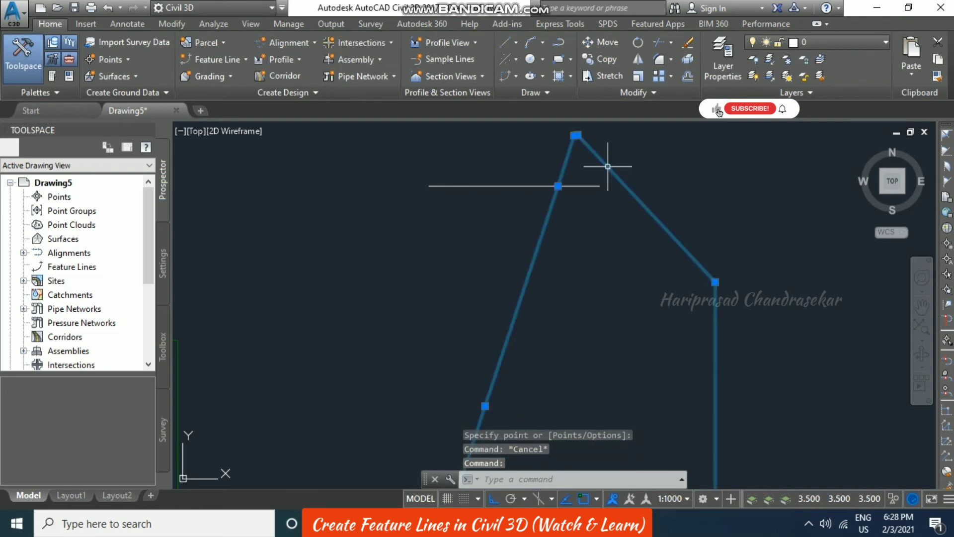
left_click(565, 76)
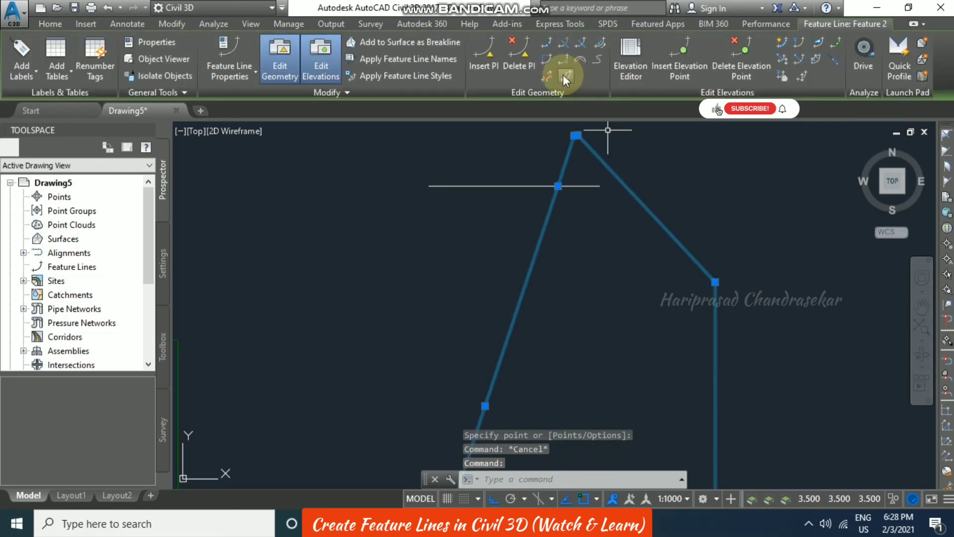
left_click(596, 59)
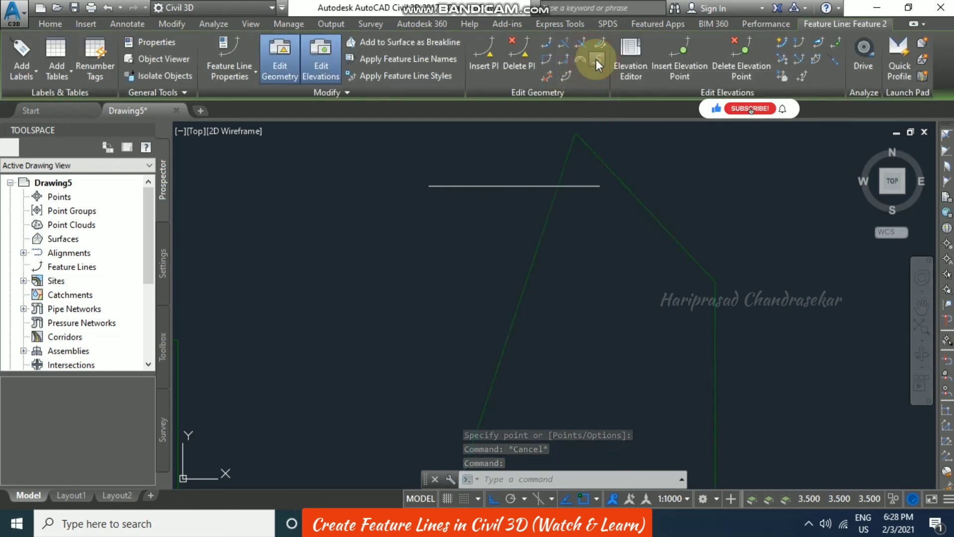
scroll(628, 287, "down", 4)
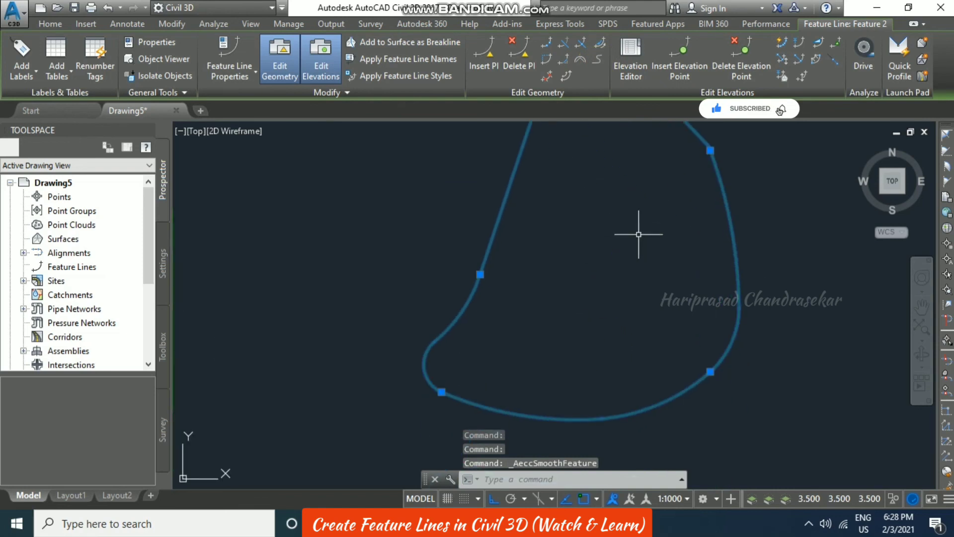
key("Escape")
key("Escape")
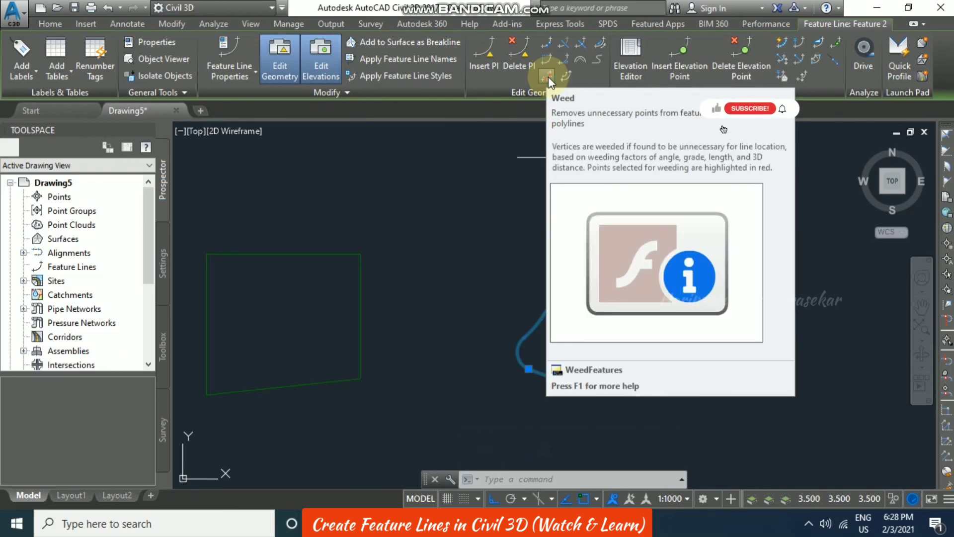
Step: Weed the smoothed feature line's vertices using angle 0.5 degrees, grade 0.20%, length 10 m and 3D distance 0.1 m
left_click(547, 76)
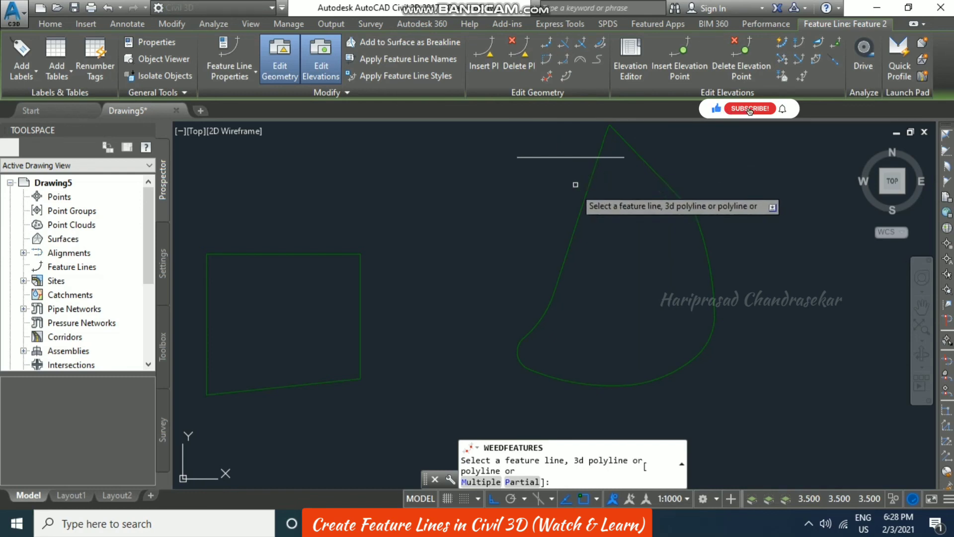
left_click(565, 266)
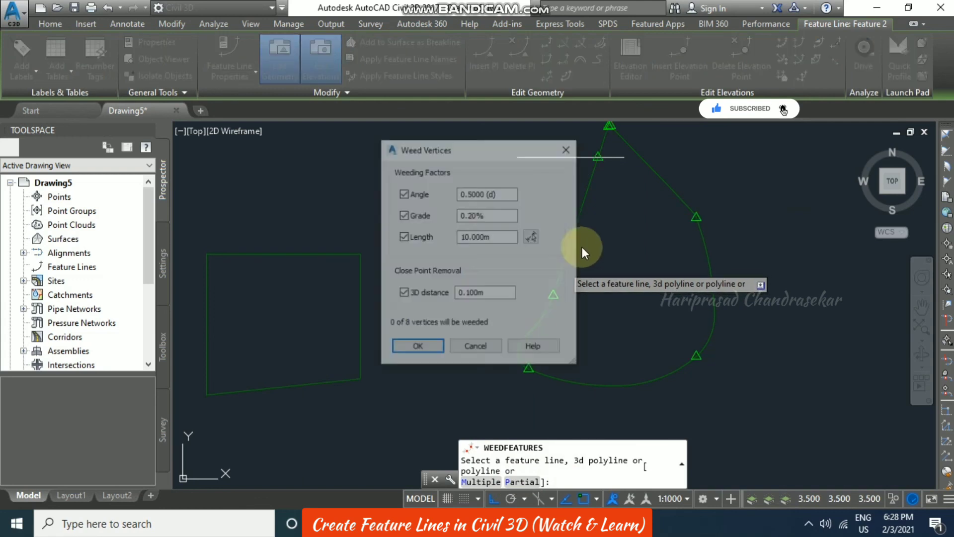
left_click_drag(464, 153, 382, 155)
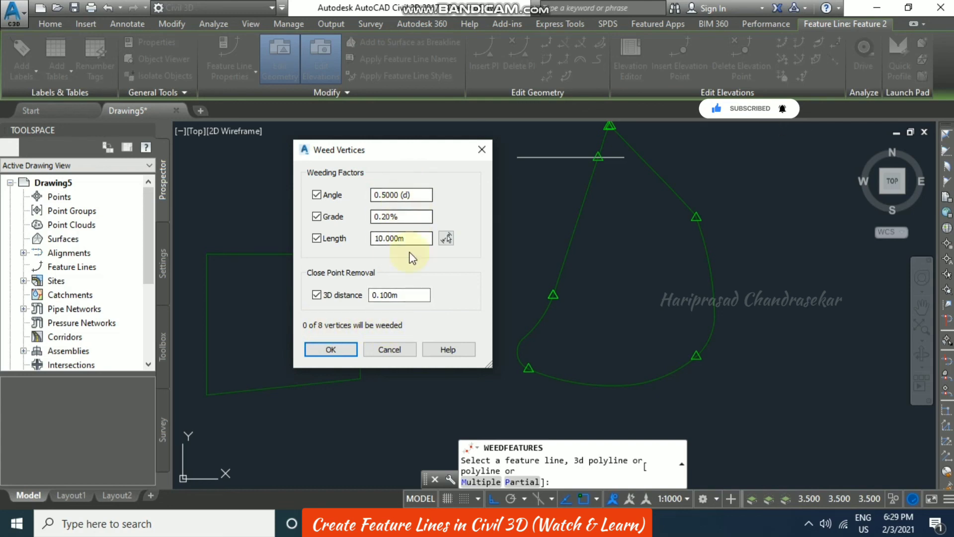
left_click(343, 347)
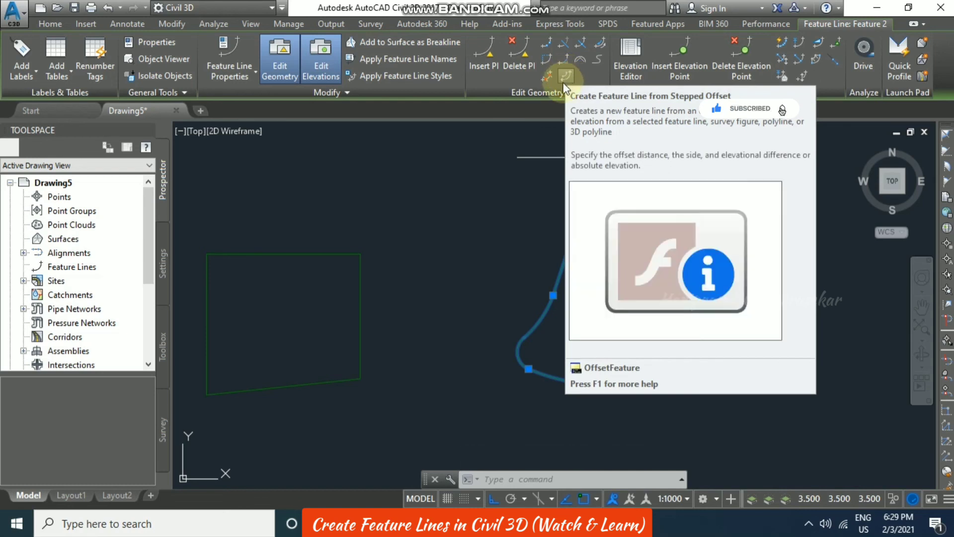
Step: End the weeding and reselect the smoothed feature line
left_click(566, 245)
middle_click_drag(576, 230, 560, 247)
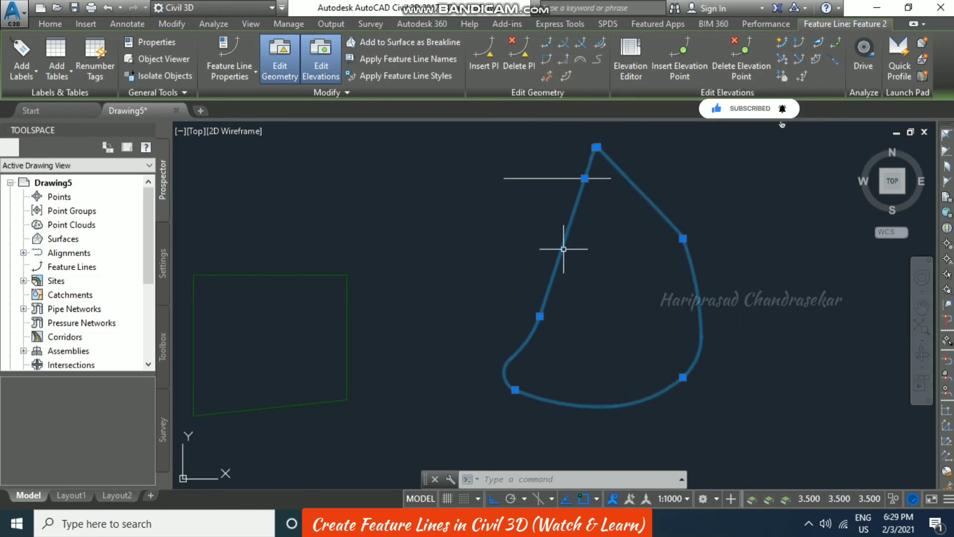
key("Escape")
left_click(662, 215)
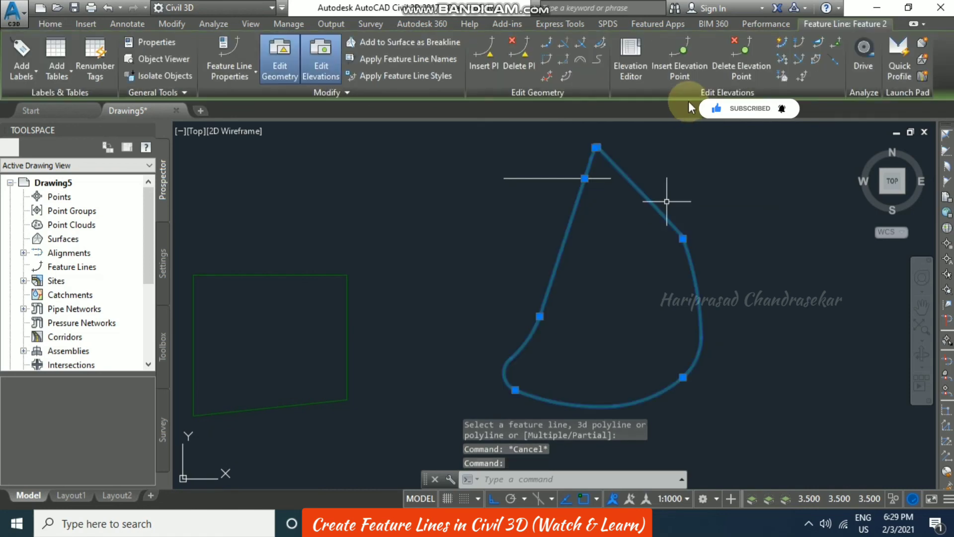